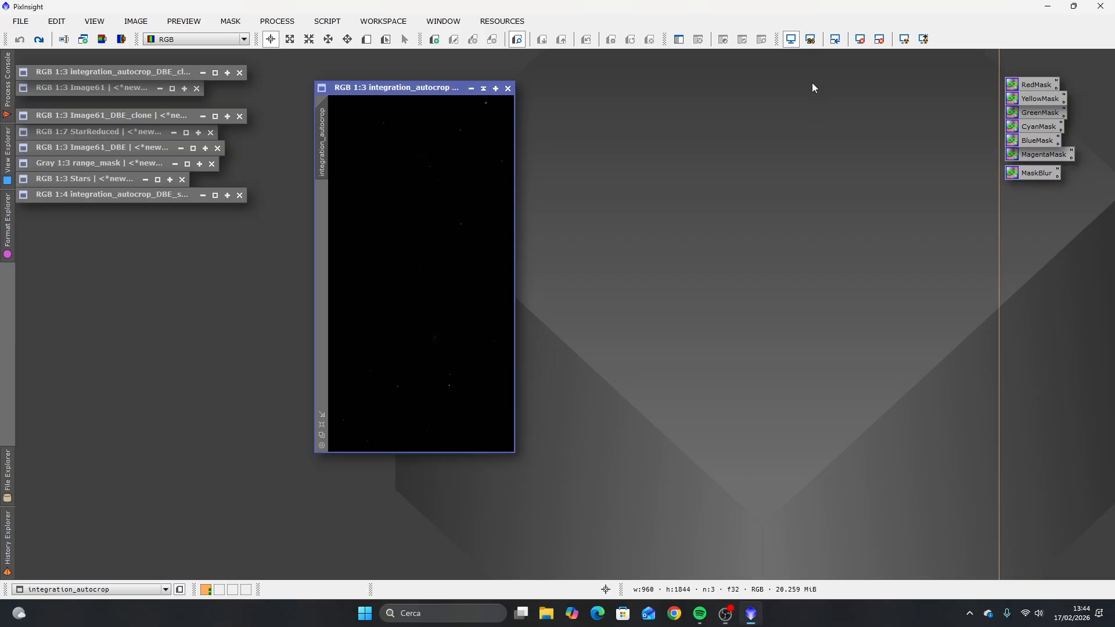
Step: Apply an STF AutoStretch to the integration_autocrop image to preview it on screen
left_click_drag(430, 93, 586, 90)
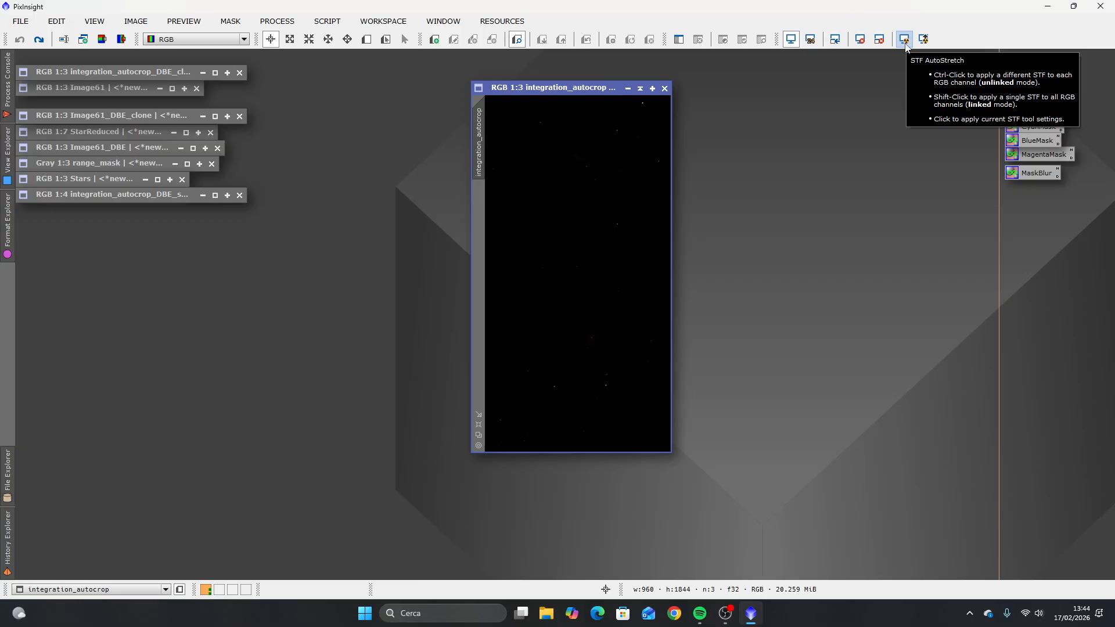
left_click_drag(544, 93, 579, 92)
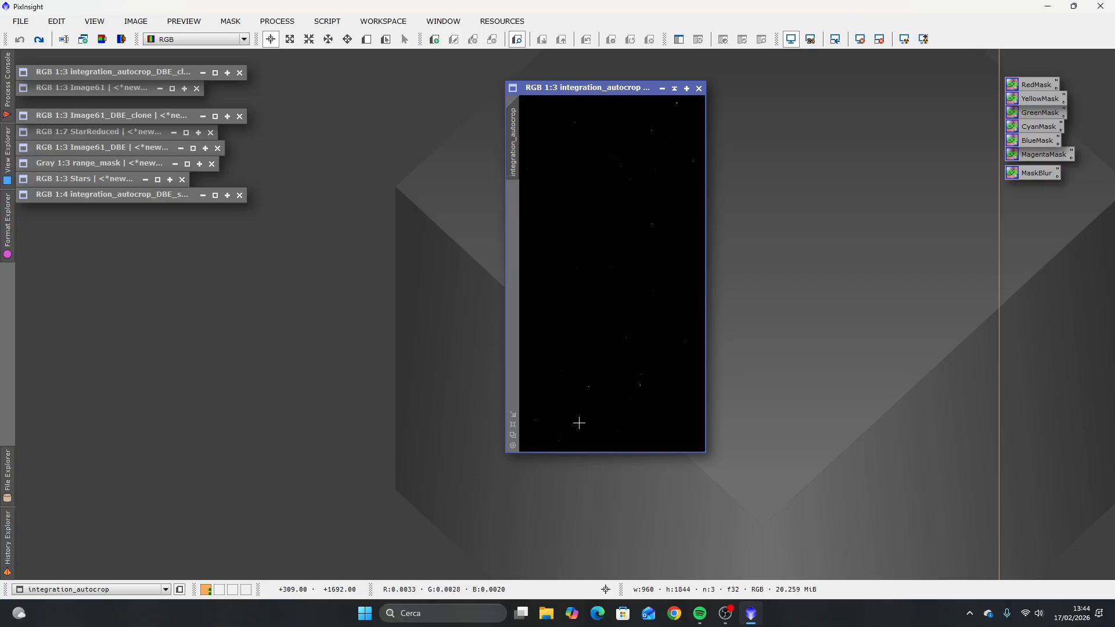
left_click(901, 44)
left_click_drag(606, 87, 536, 95)
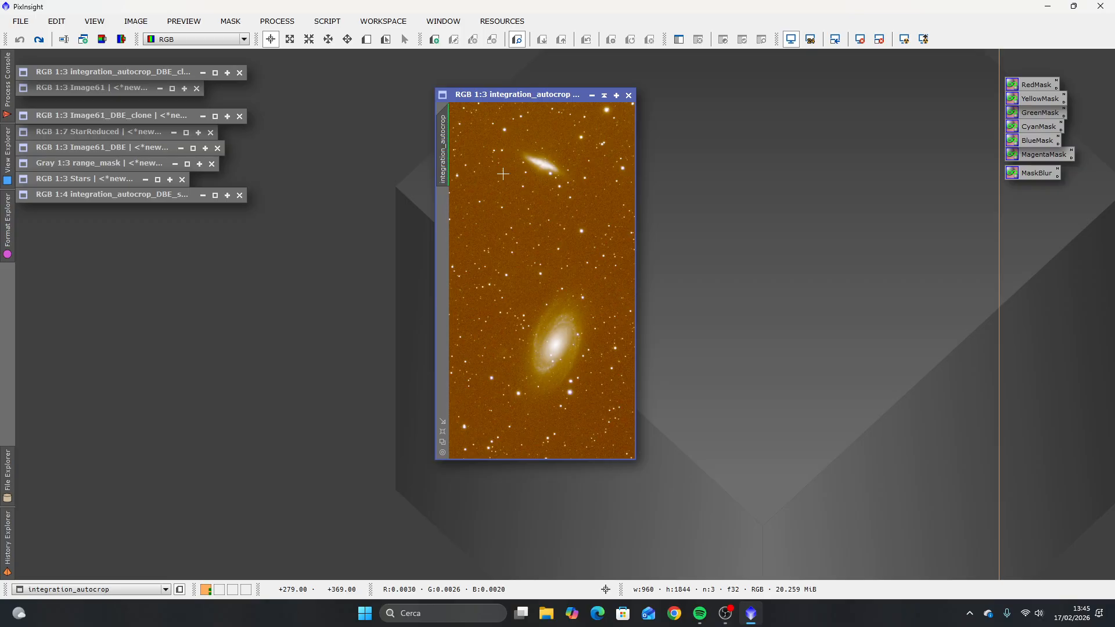
Step: Reset the screen stretch of the integration_autocrop image and reapply the STF AutoStretch
mouse_move(528, 99)
left_mouse_down()
mouse_move(462, 107)
mouse_move(520, 107)
left_mouse_up()
left_click(860, 39)
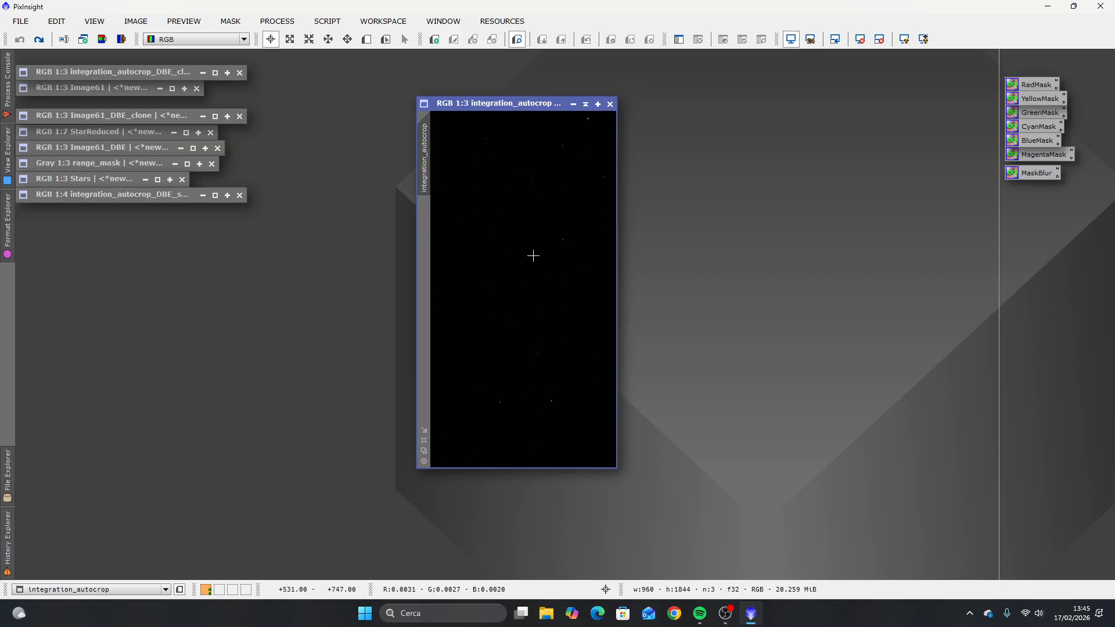
left_click(907, 42)
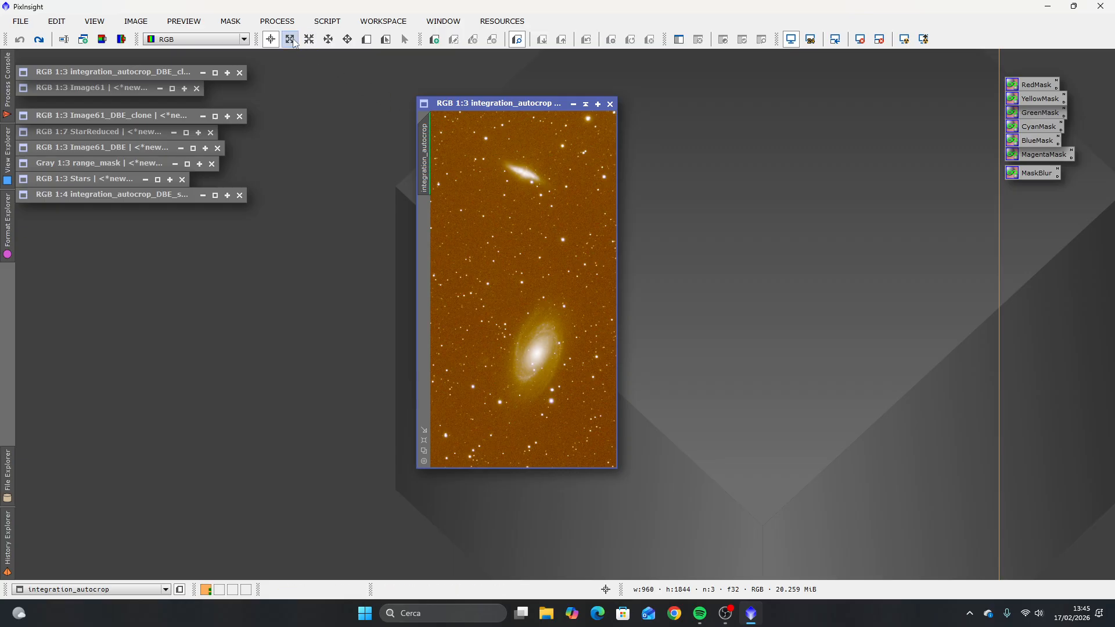
Step: Auto-stretch the integration_autocrop image using ScreenTransferFunction with the RGB channels linked, then close the process window
left_click(278, 21)
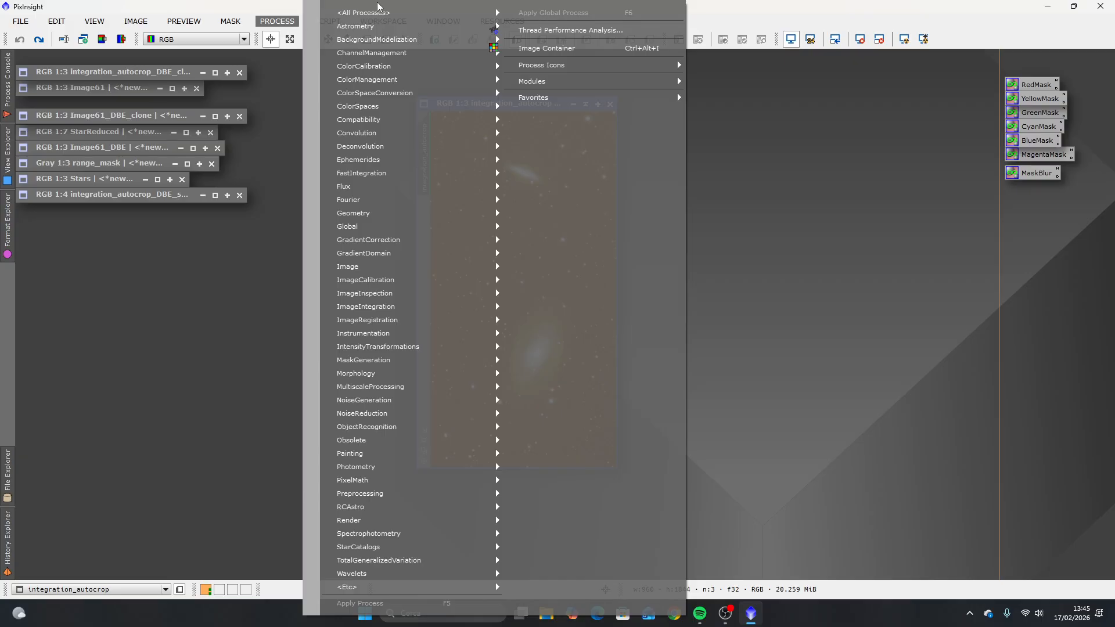
mouse_move(386, 13)
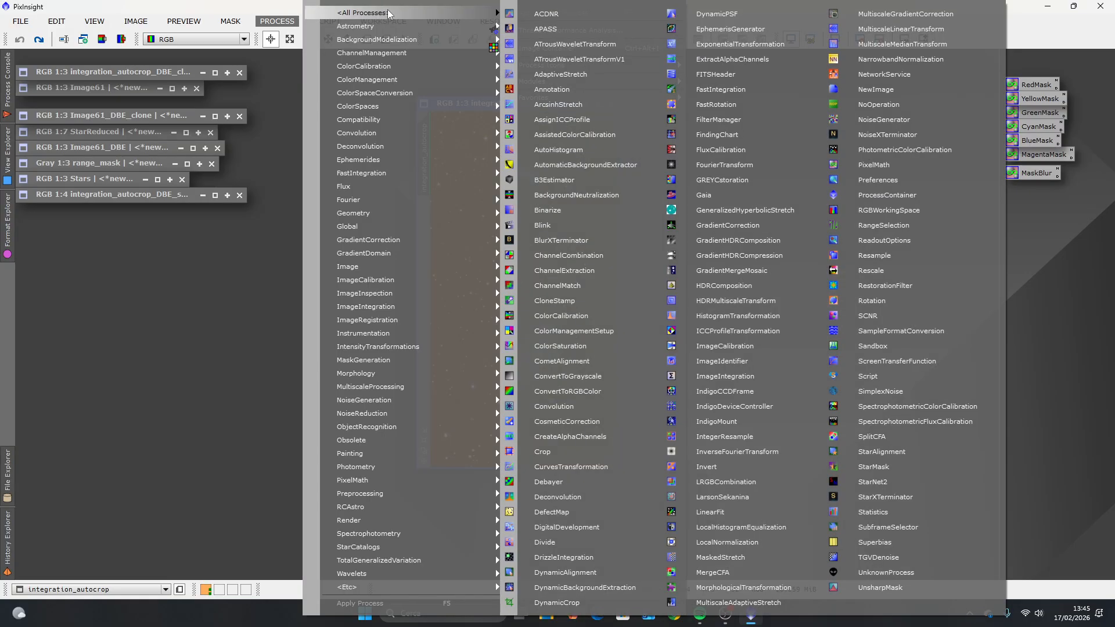
left_click(934, 363)
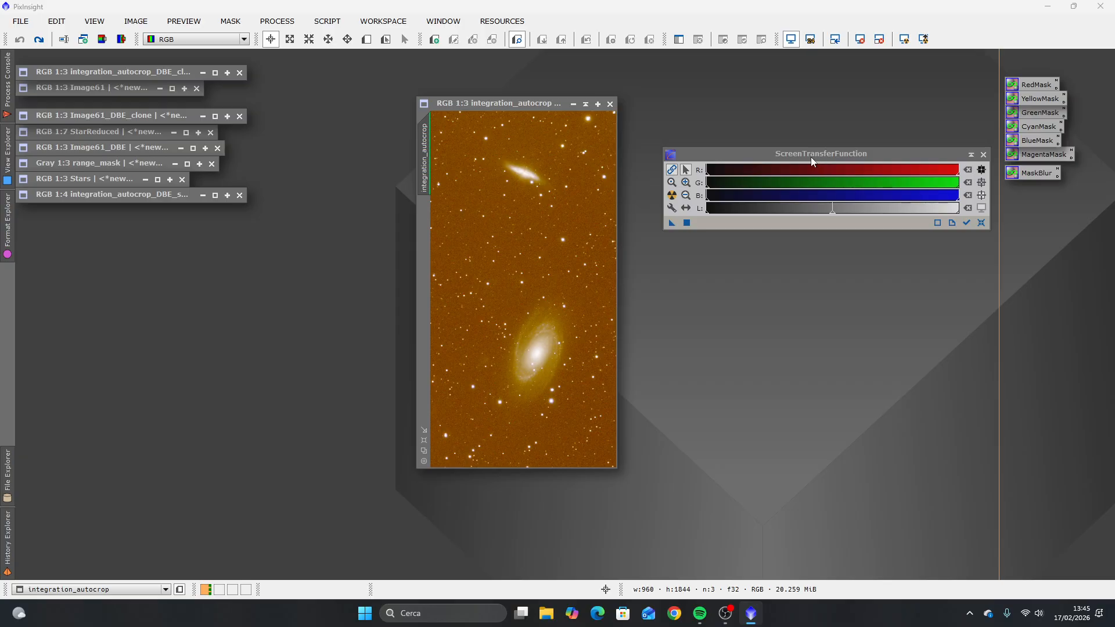
left_click(672, 172)
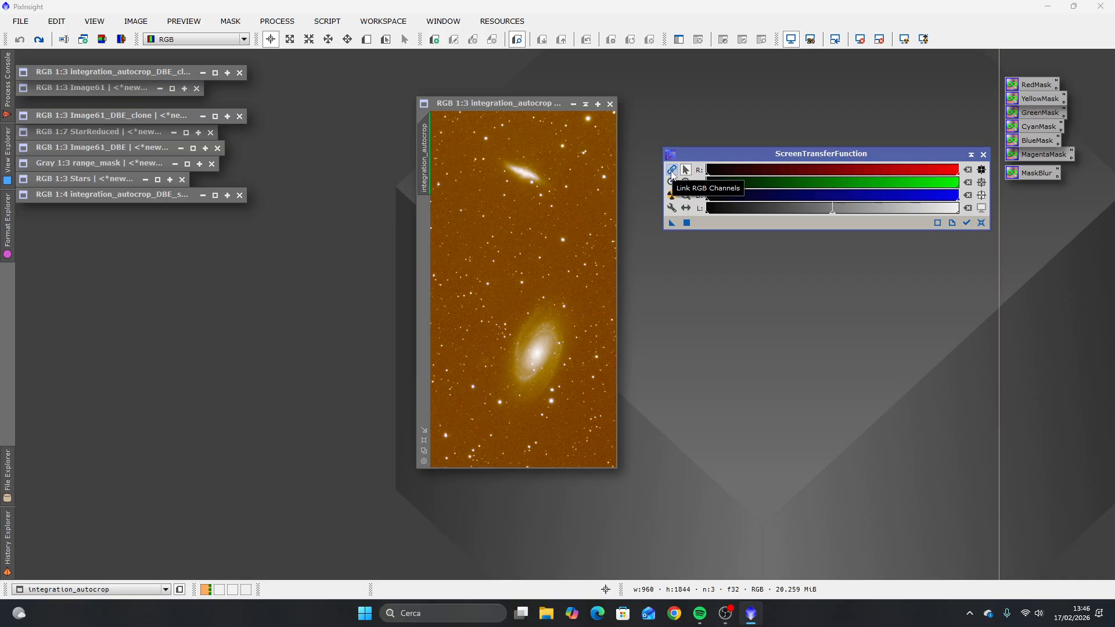
left_click(671, 171)
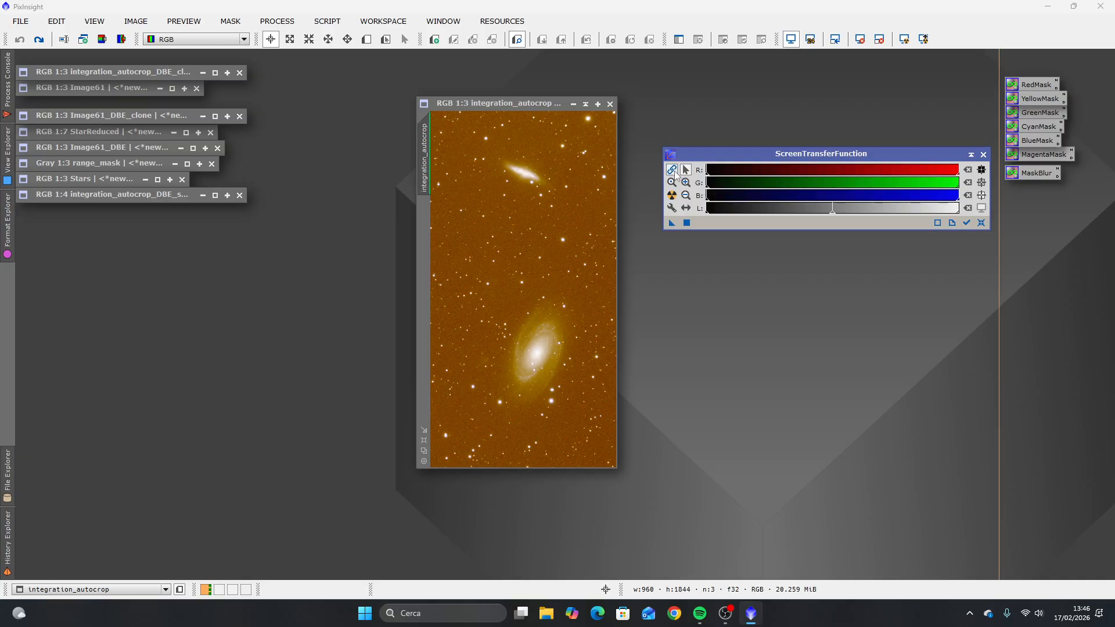
left_click(672, 196)
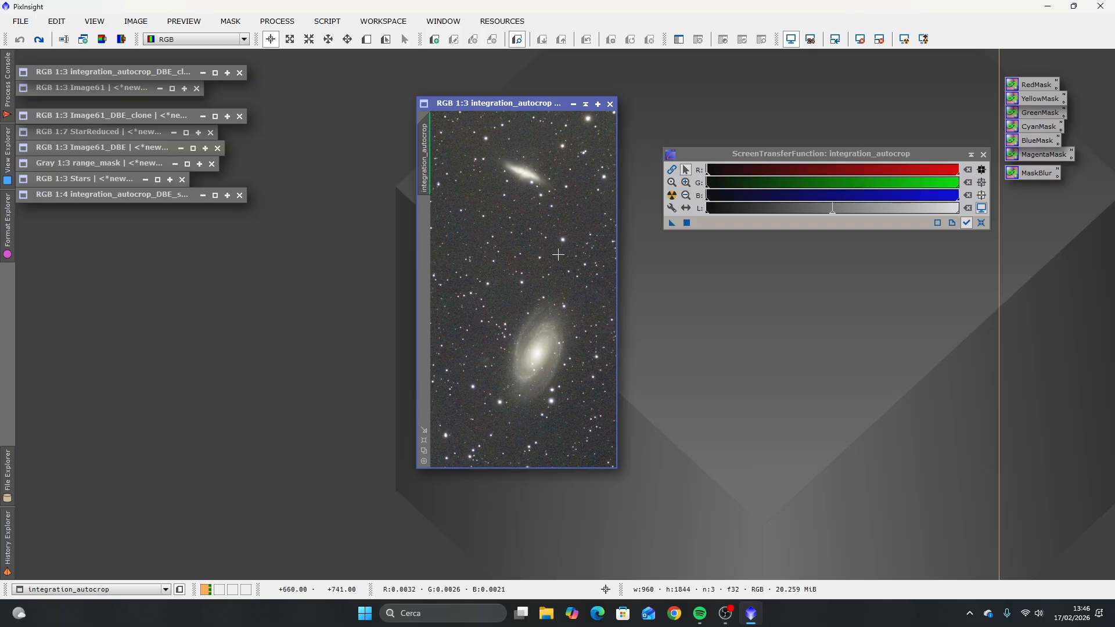
left_click(983, 155)
left_click_drag(521, 102, 437, 91)
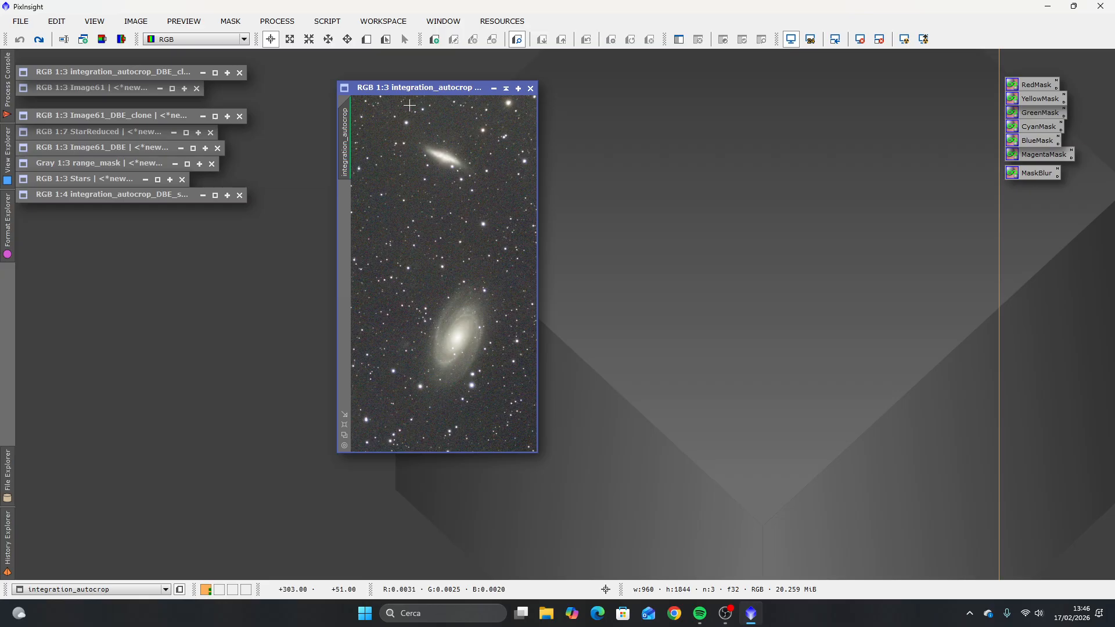
Step: Run BlurXTerminator on the integration_autocrop image with its settings reset and Correct Only enabled
left_click(277, 20)
mouse_move(359, 14)
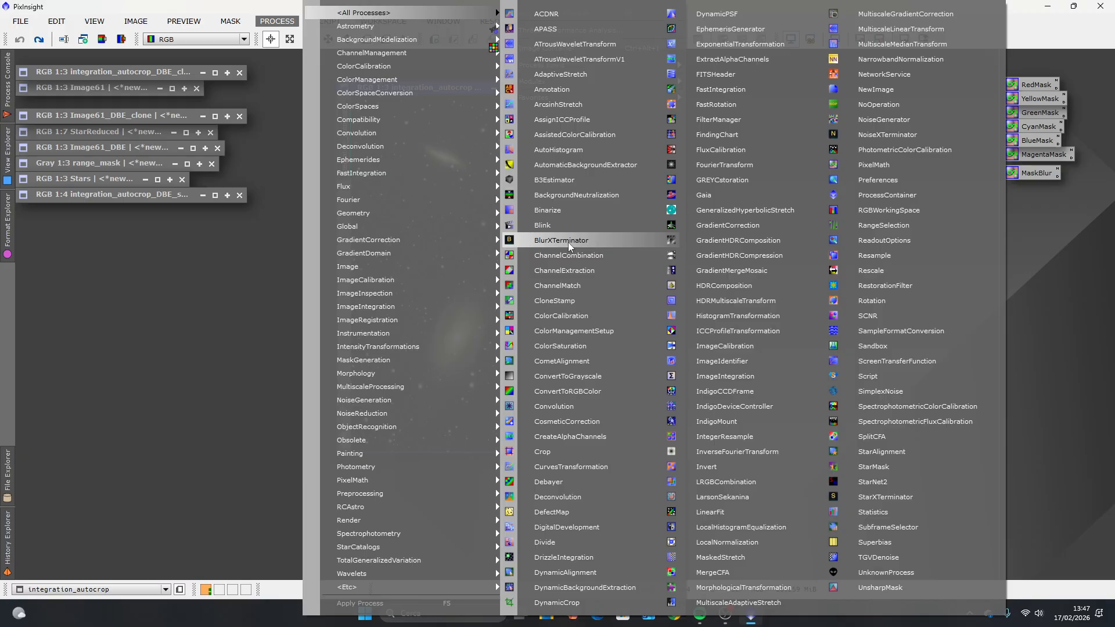
left_click(595, 240)
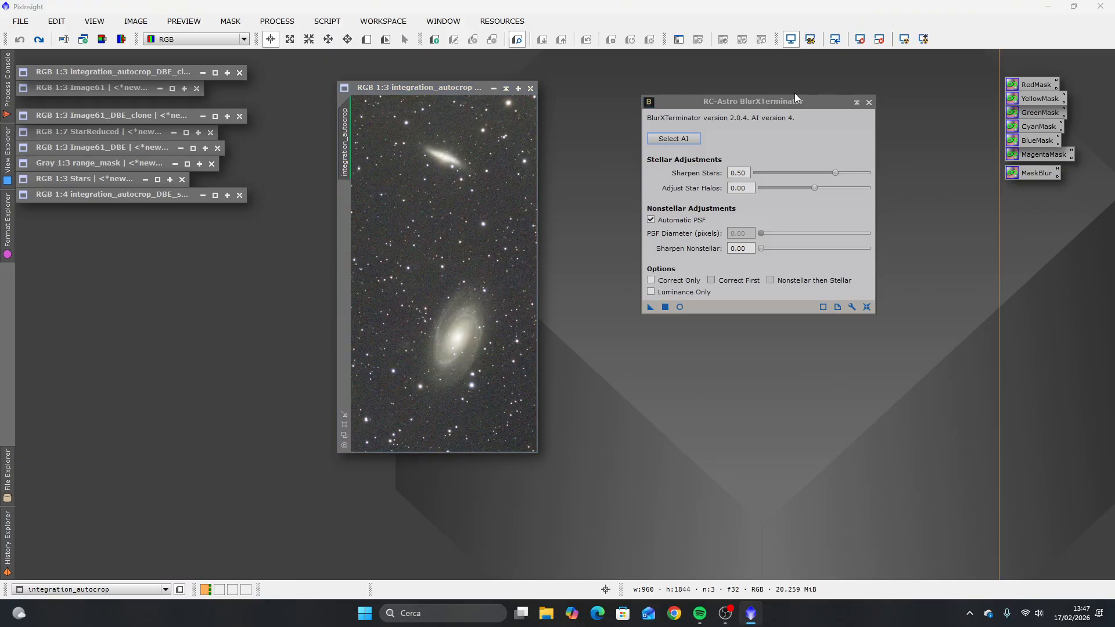
left_click_drag(764, 103, 692, 89)
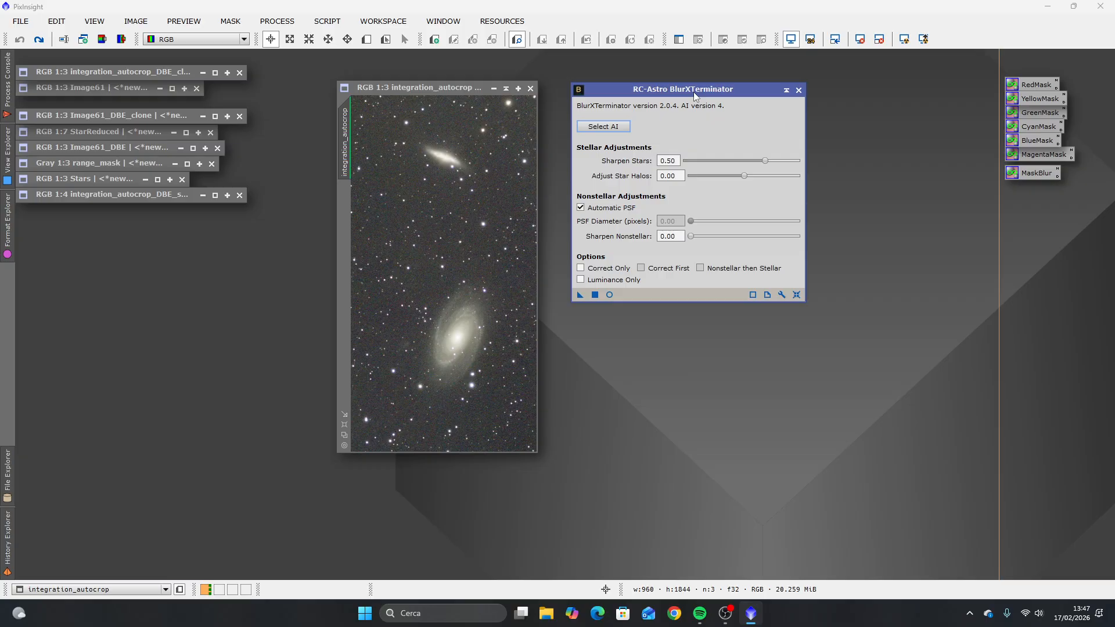
left_click_drag(694, 91, 695, 113)
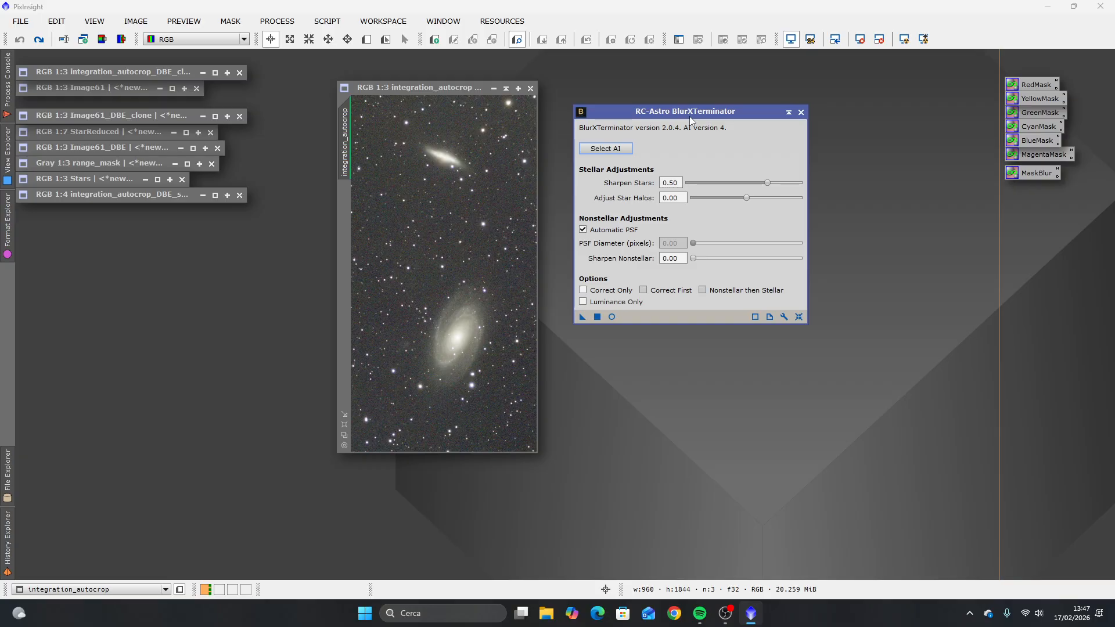
left_click(798, 316)
left_click(583, 291)
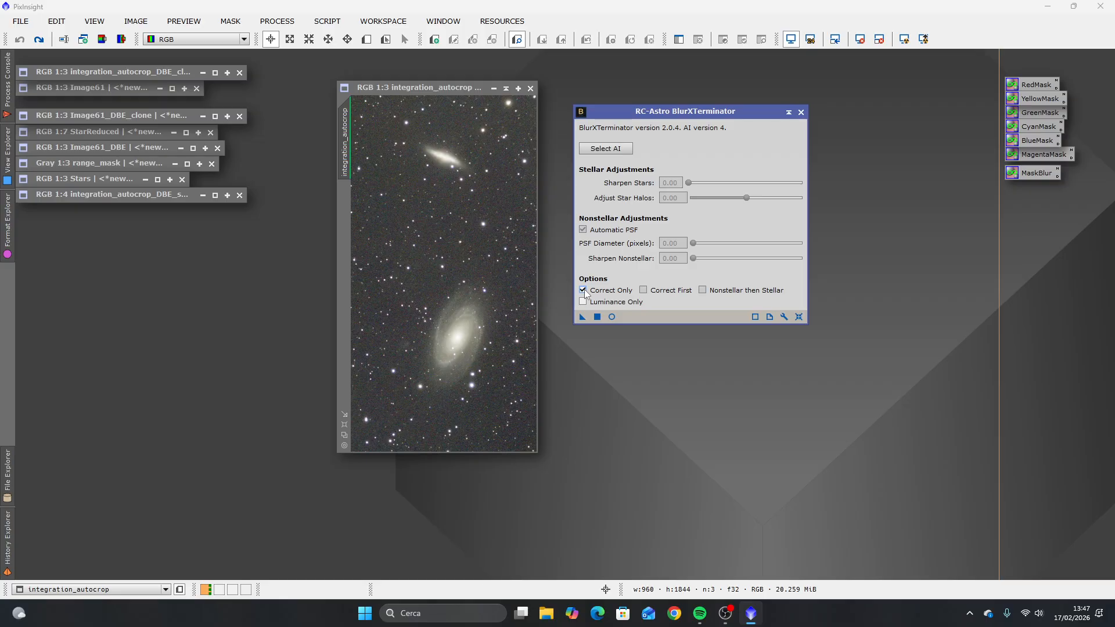
left_click_drag(582, 317, 442, 317)
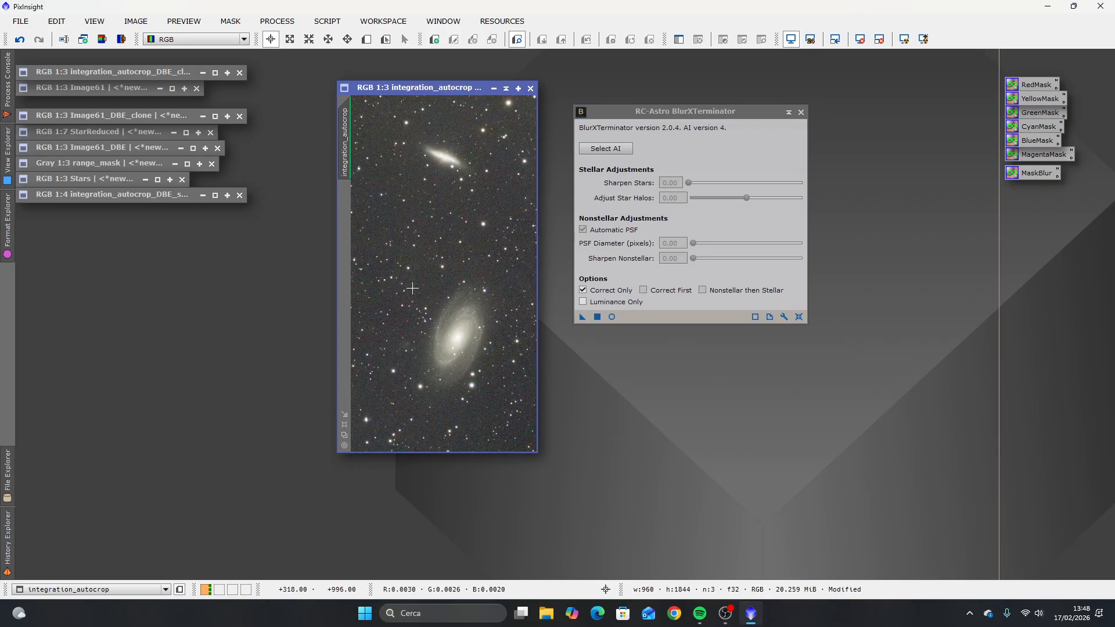
Step: Examine the star shapes up close in several areas of the image, including near its corners
scroll(381, 250, "up", 3)
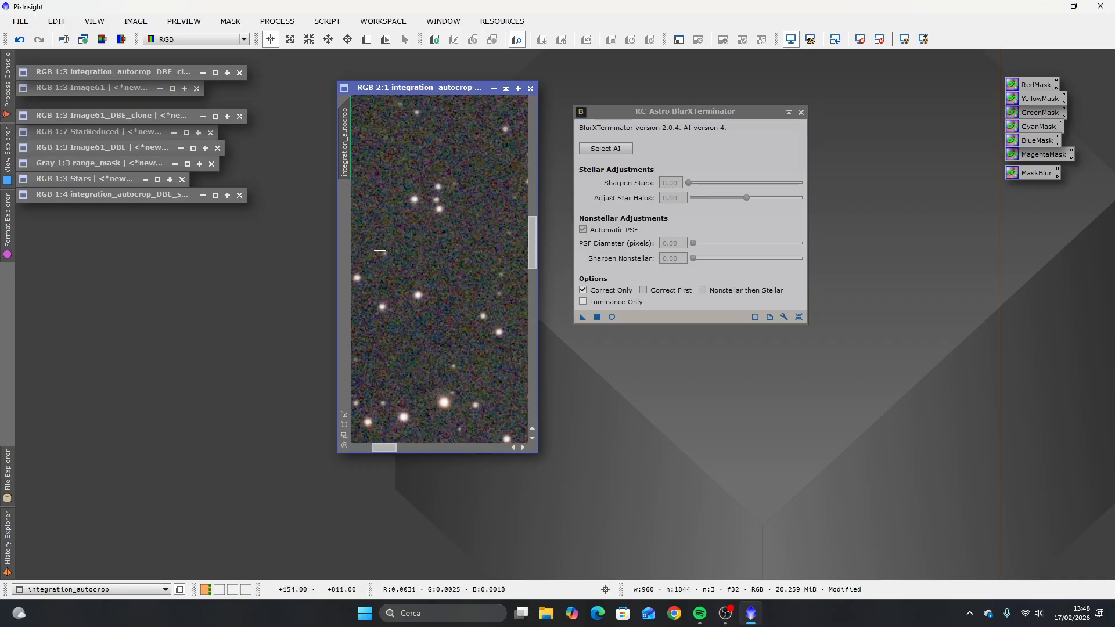
scroll(390, 265, "down", 3)
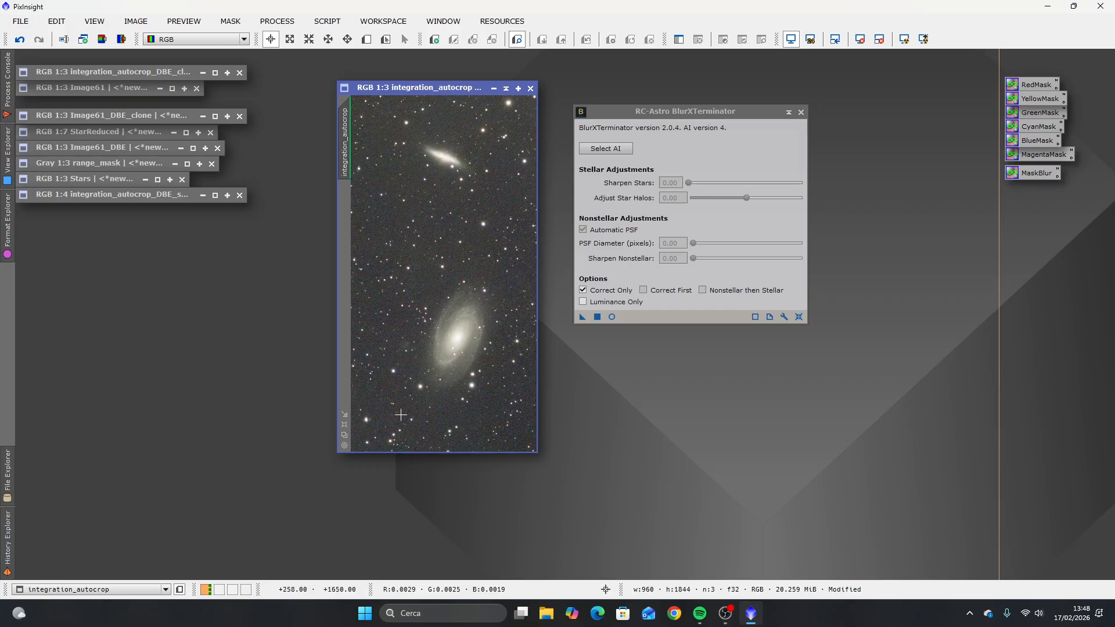
scroll(378, 419, "up", 1)
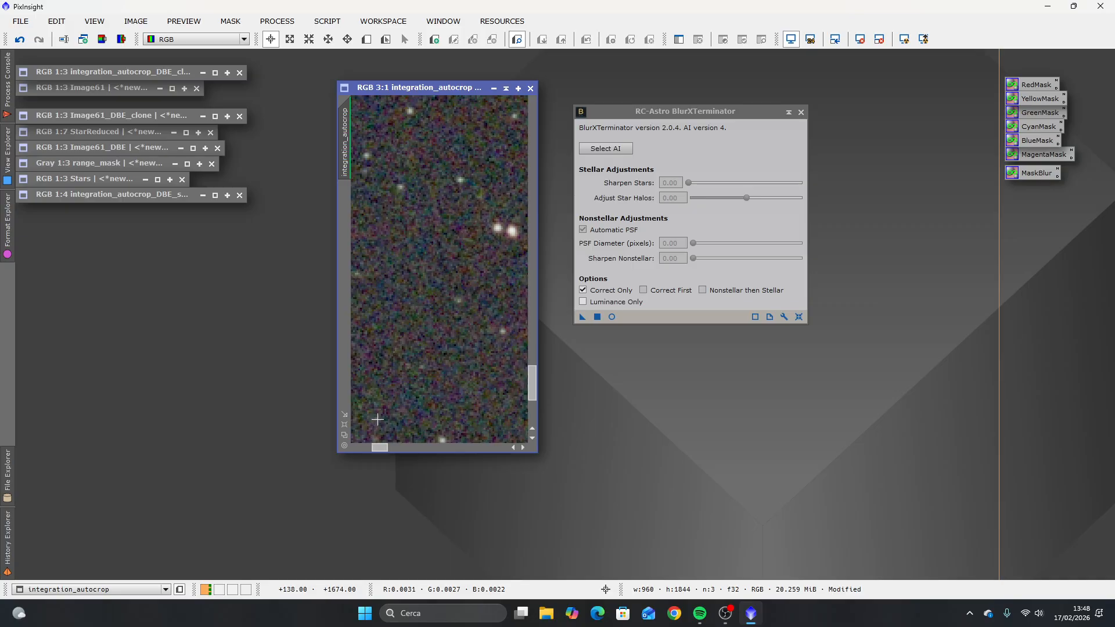
scroll(378, 419, "down", 1)
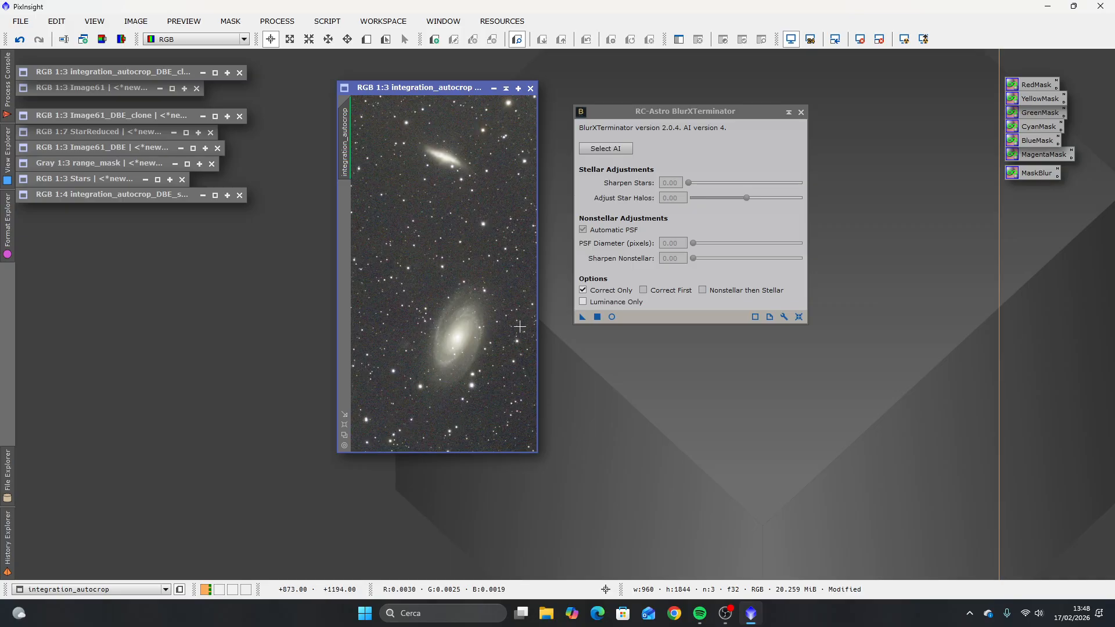
scroll(522, 442, "up", 3)
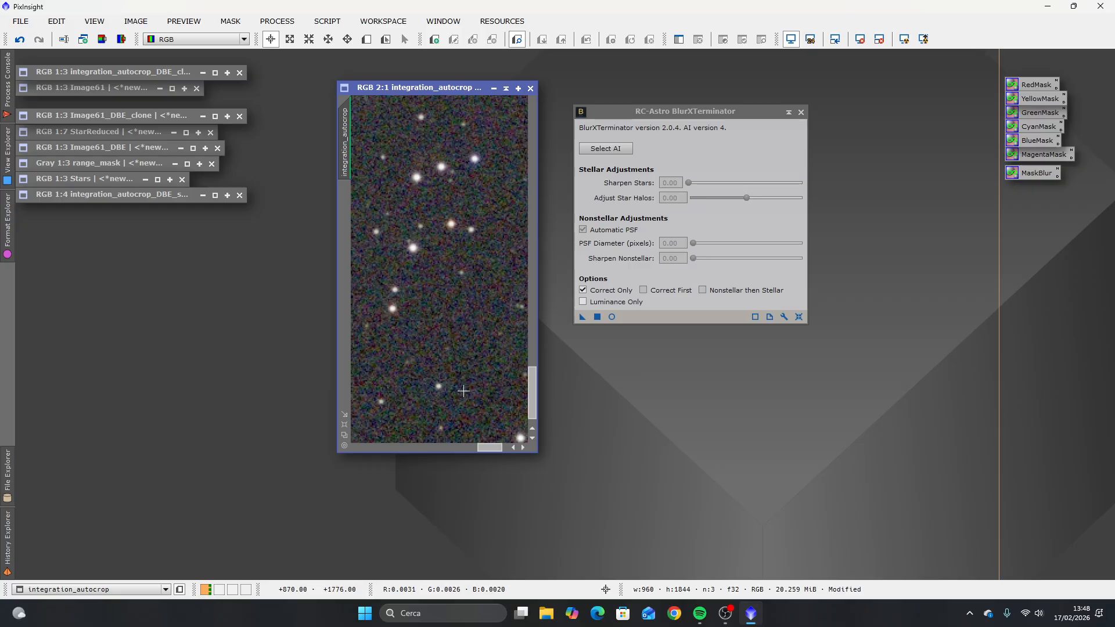
scroll(463, 392, "down", 4)
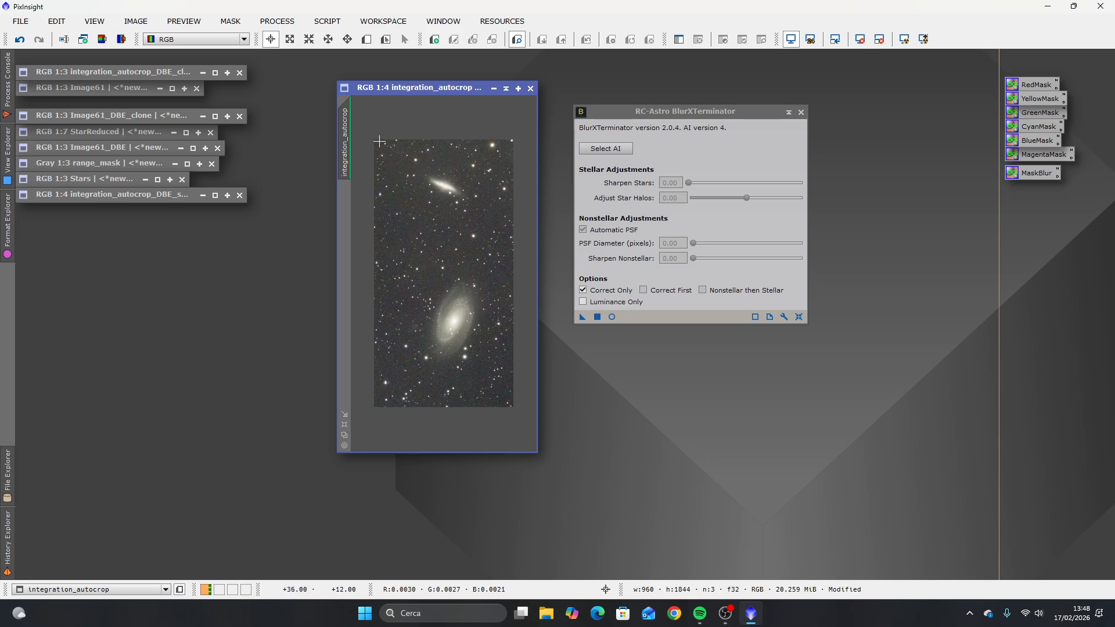
scroll(380, 142, "up", 2)
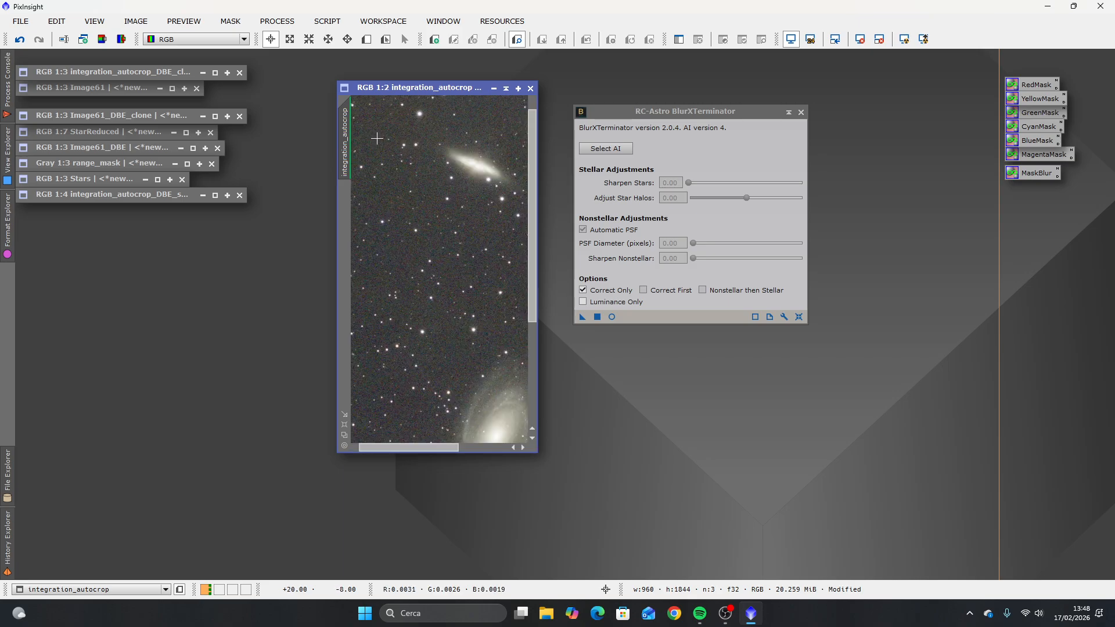
scroll(378, 139, "down", 2)
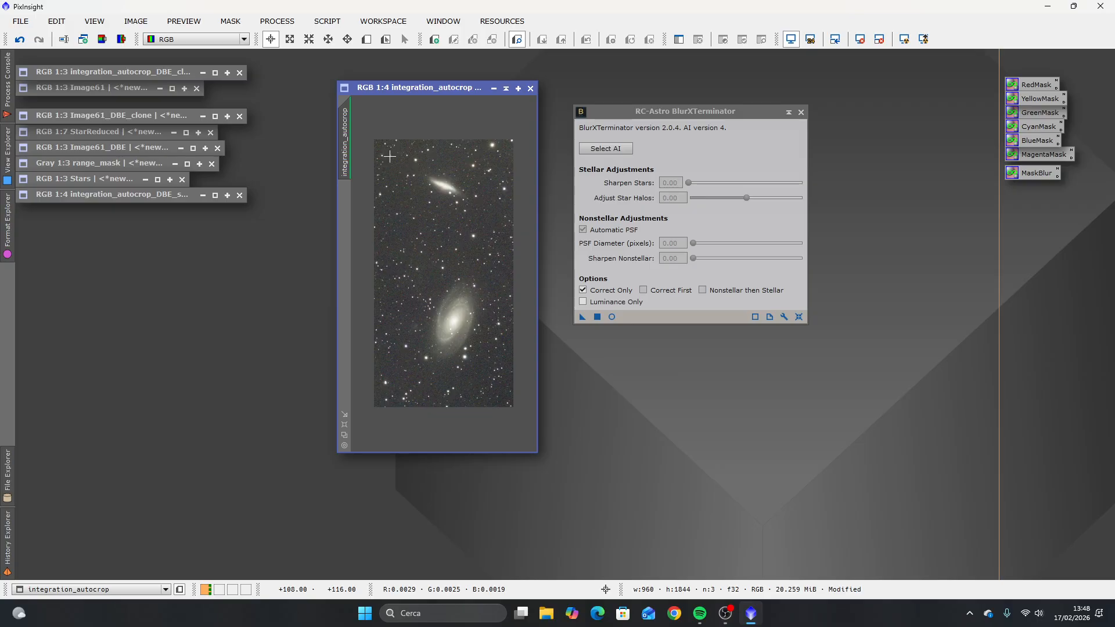
Step: Apply BlurXTerminator to the image with Correct Only off, Sharpen Stars 0.50 and Sharpen Nonstellar 0.00, deleting the stray process icon
left_click(583, 290)
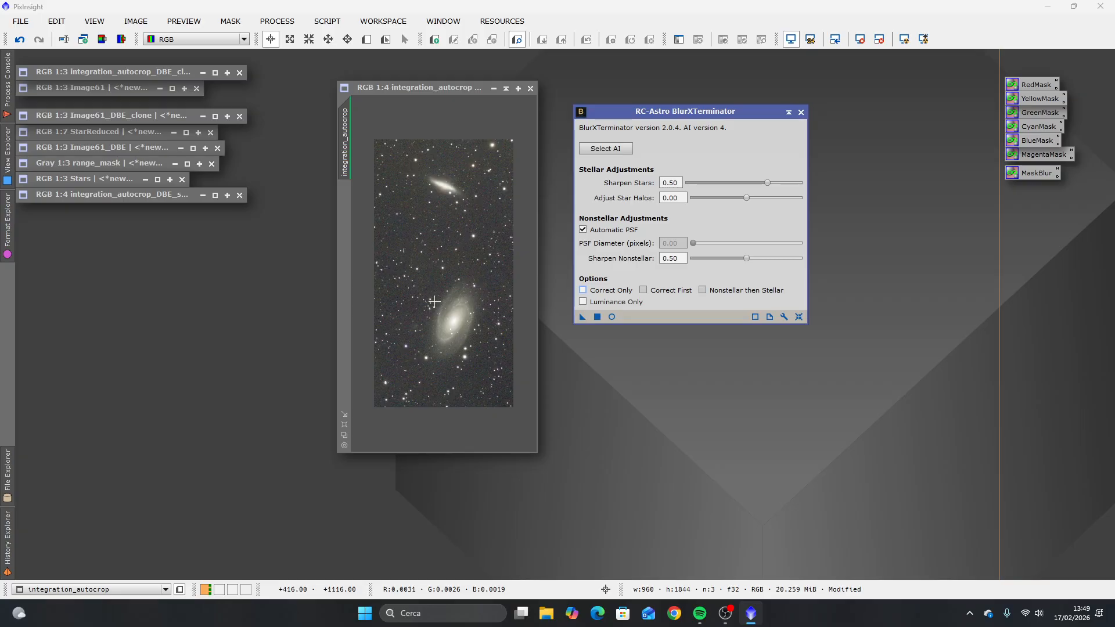
left_click_drag(747, 264, 690, 259)
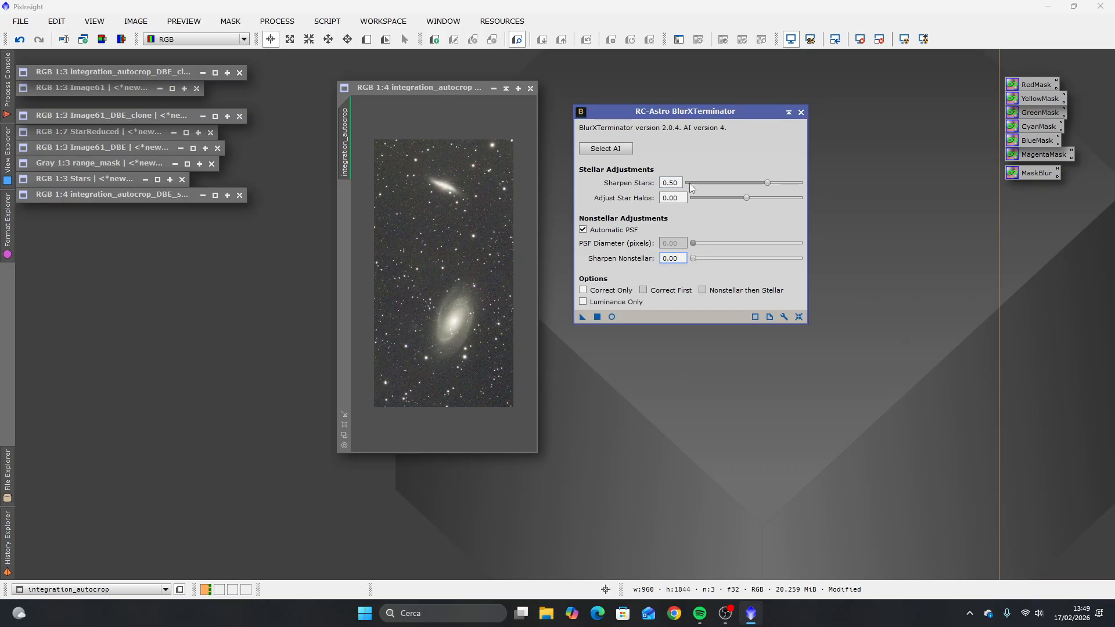
left_click(581, 317)
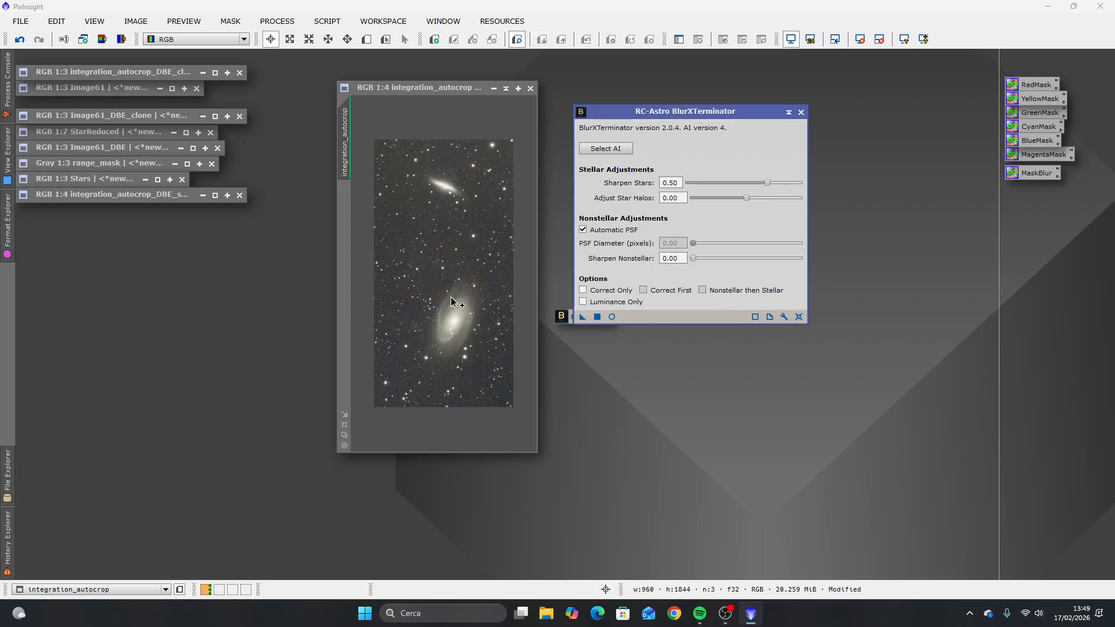
left_click_drag(562, 317, 581, 372)
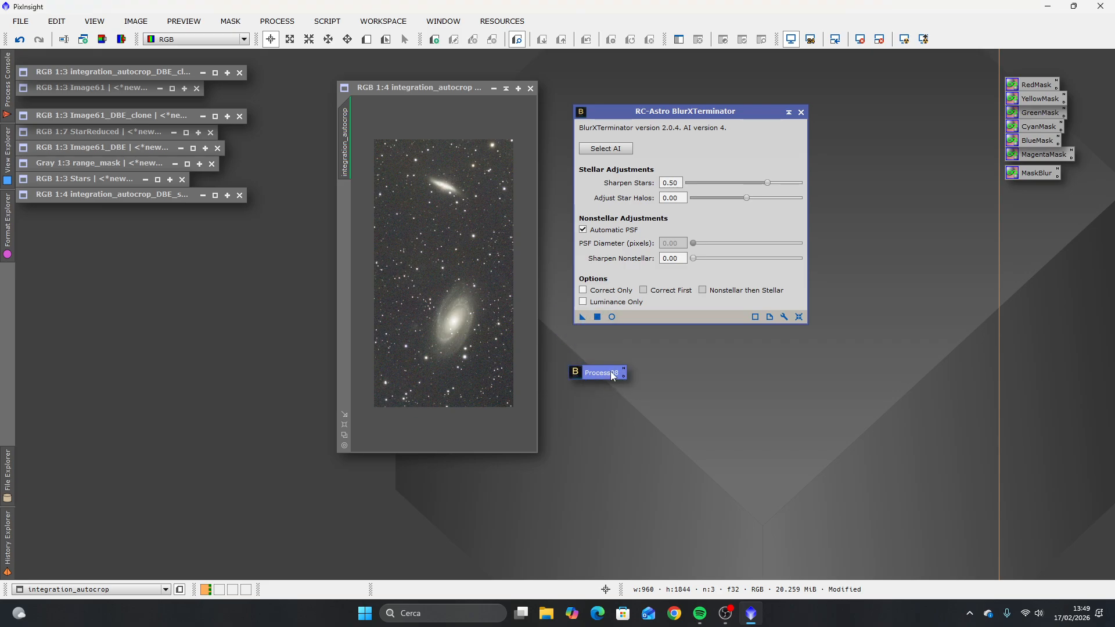
right_click(611, 374)
left_click(674, 556)
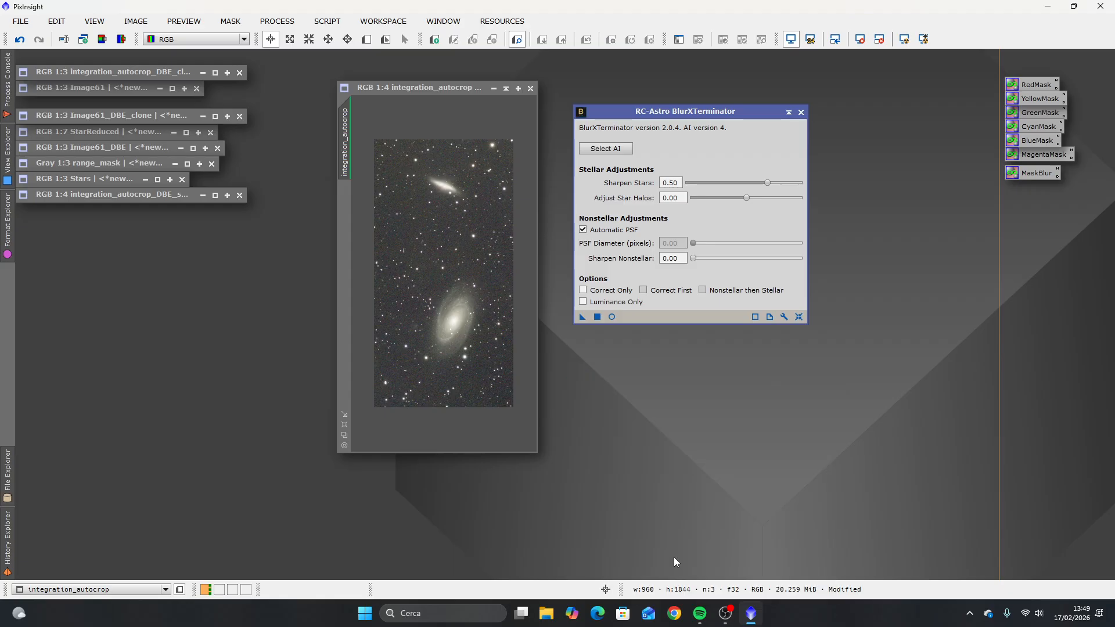
left_click_drag(560, 320, 421, 290)
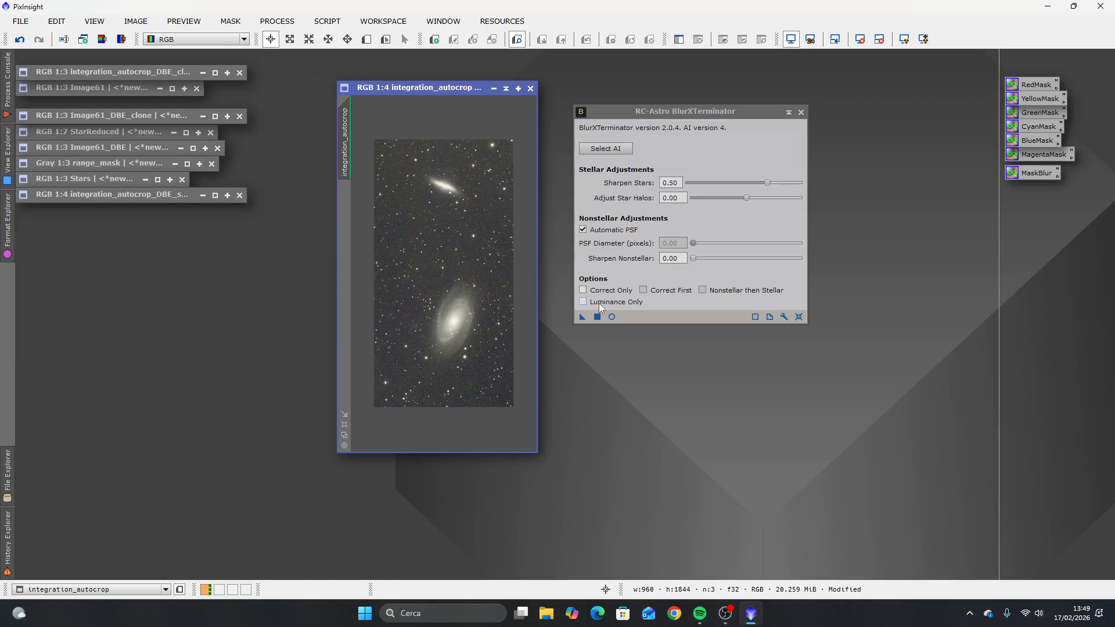
Step: Examine the sharpened stars at close range and compare them with the full image view
scroll(433, 251, "up", 3)
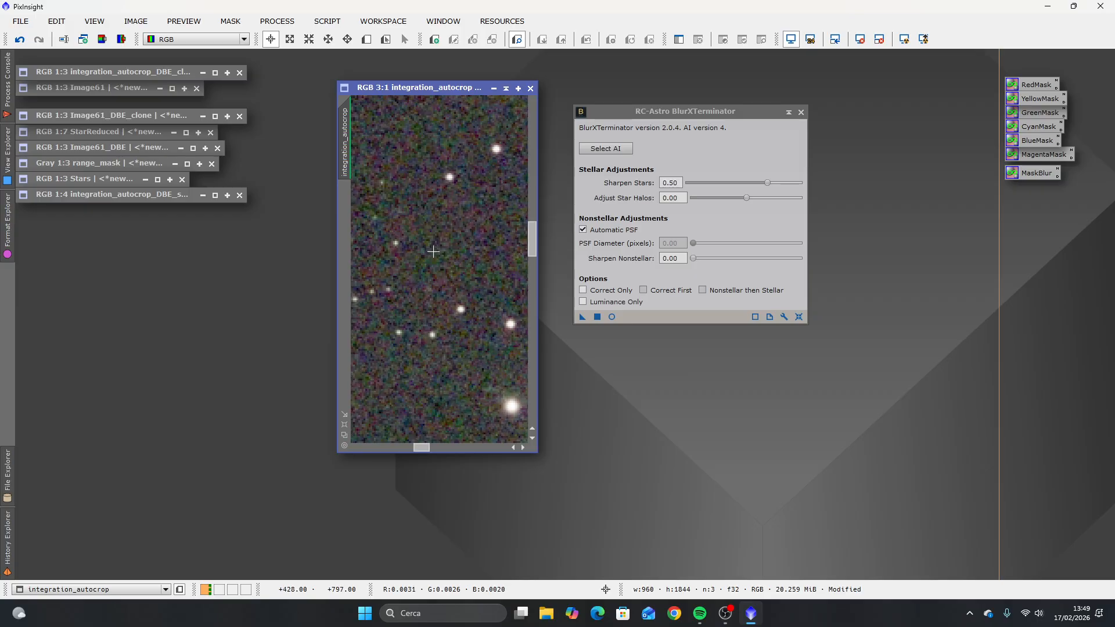
scroll(432, 251, "down", 3)
scroll(433, 251, "up", 2)
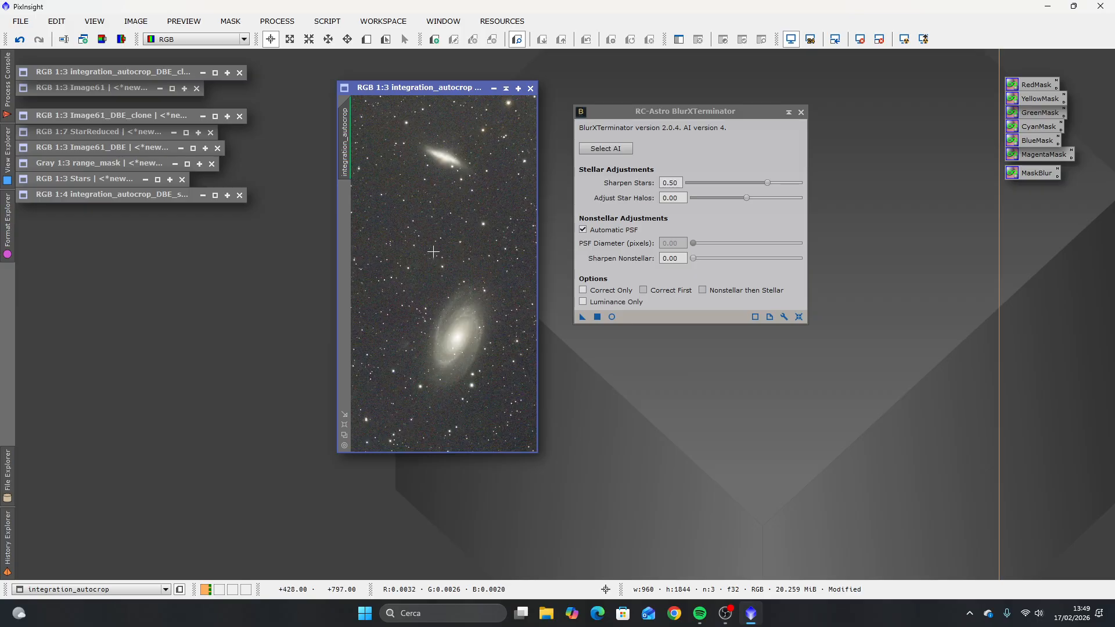
scroll(434, 253, "down", 2)
scroll(434, 253, "up", 1)
left_click(664, 183)
scroll(478, 229, "up", 3)
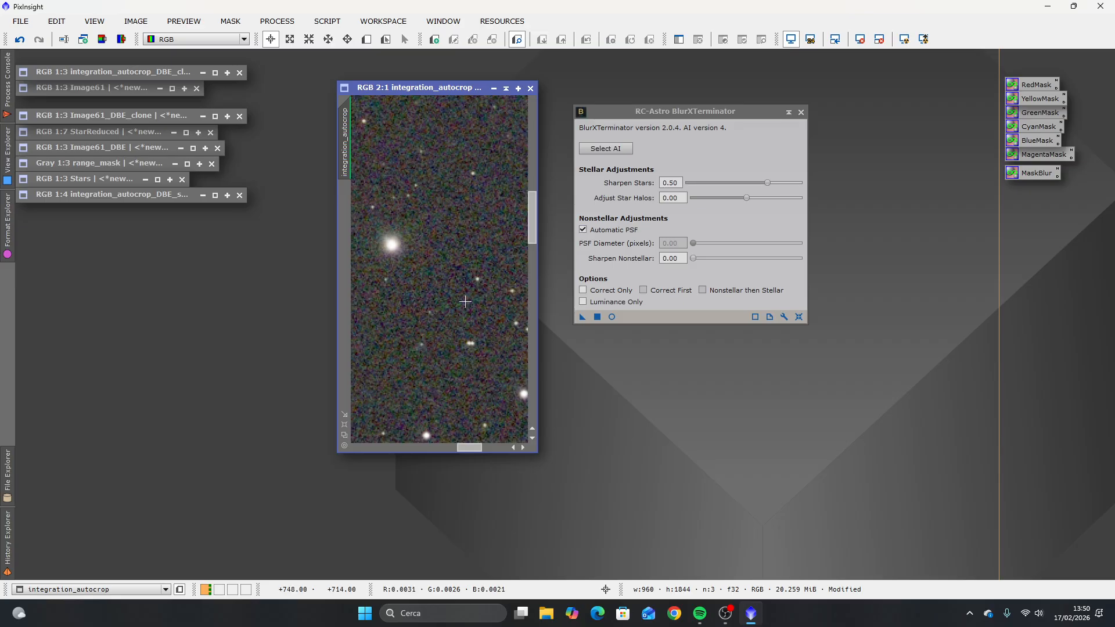
Step: Return to the full view of the image and close BlurXTerminator
scroll(464, 301, "down", 3)
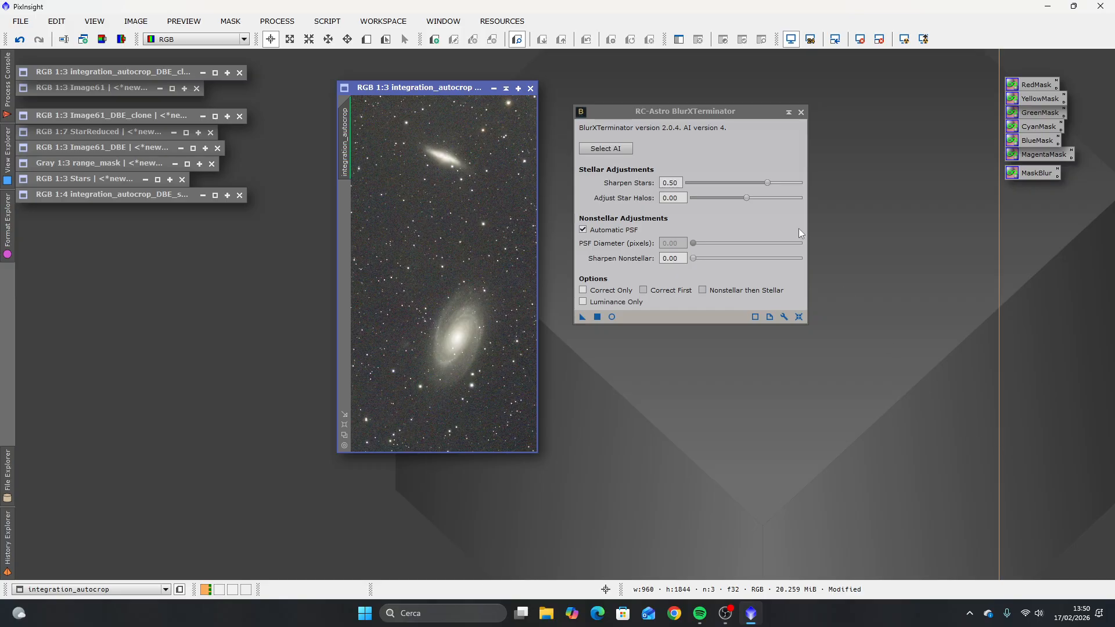
left_click(801, 112)
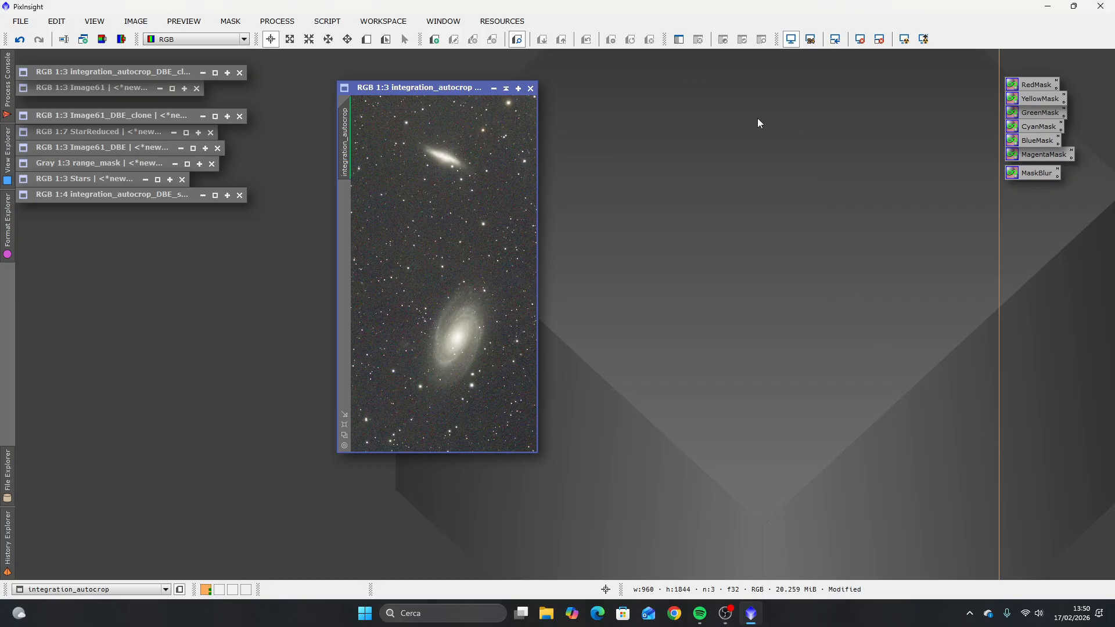
left_click(277, 21)
mouse_move(406, 9)
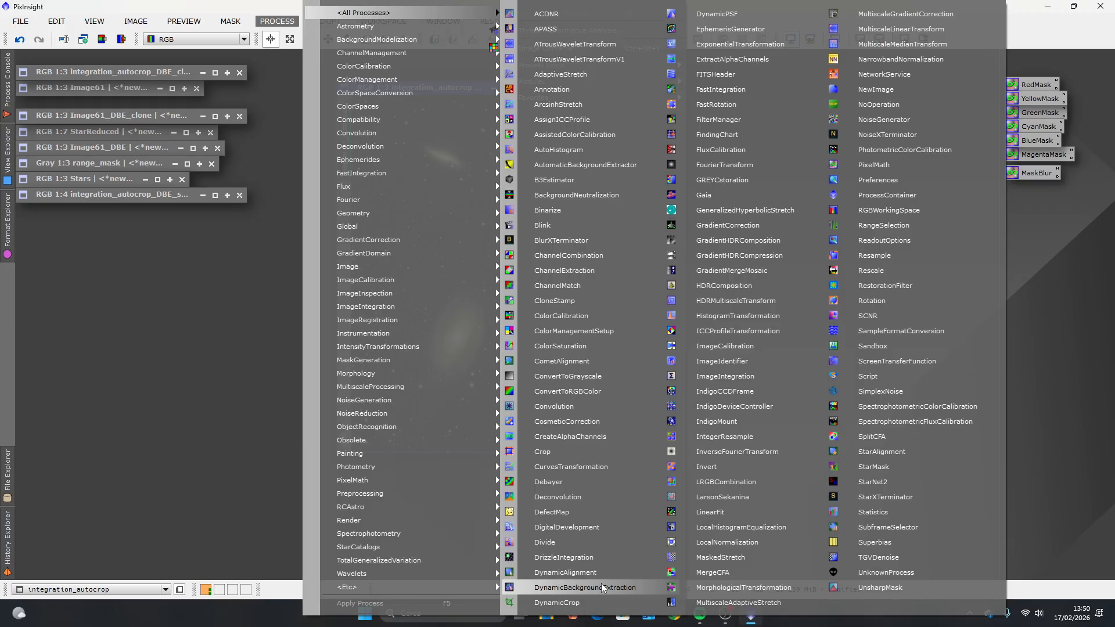
left_click(194, 362)
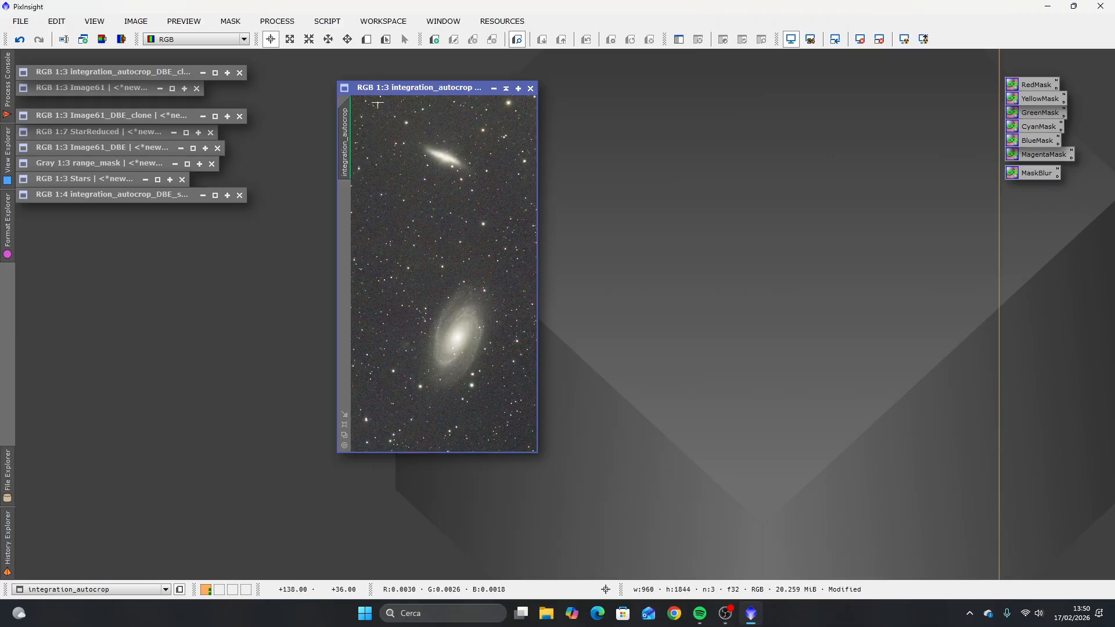
left_click(327, 20)
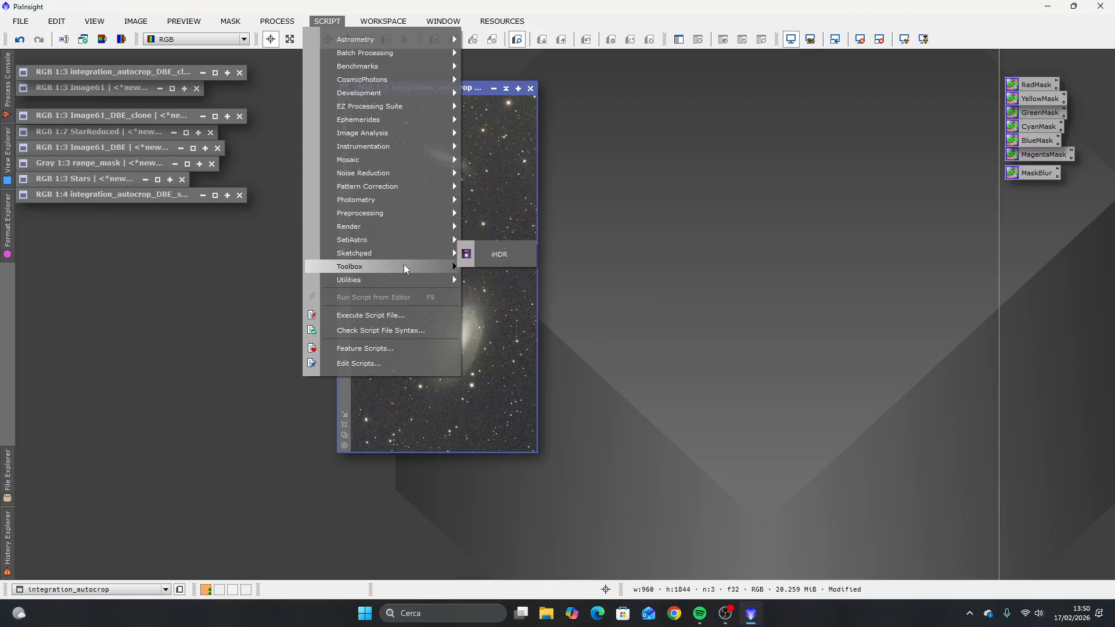
mouse_move(404, 266)
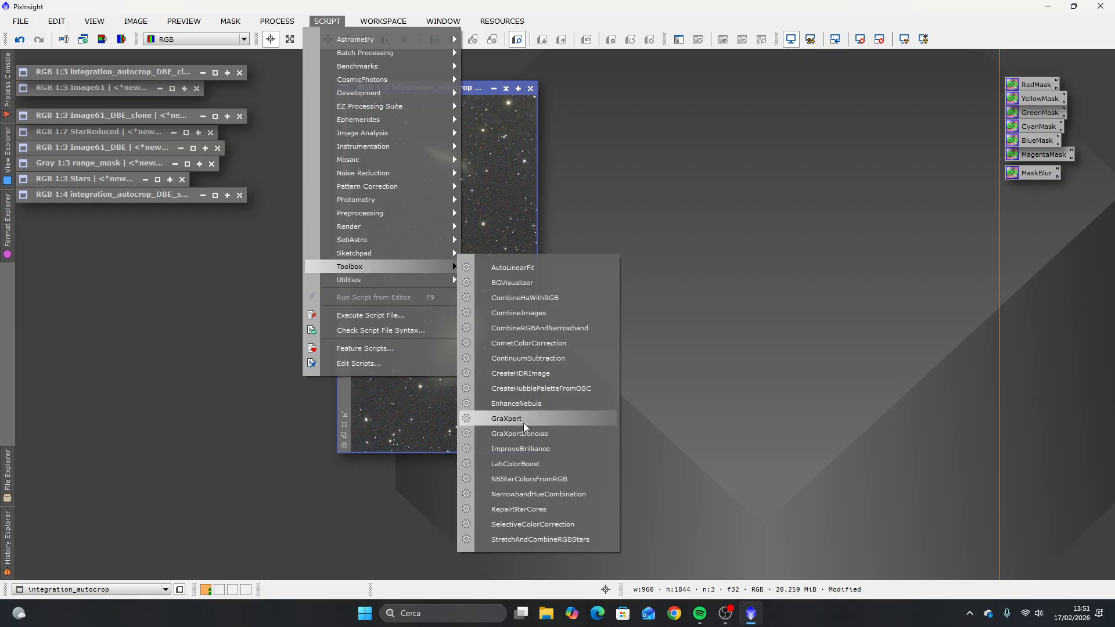
Step: Start DynamicBackgroundExtraction with the integration_autocrop image as its target view
mouse_move(277, 21)
mouse_move(372, 12)
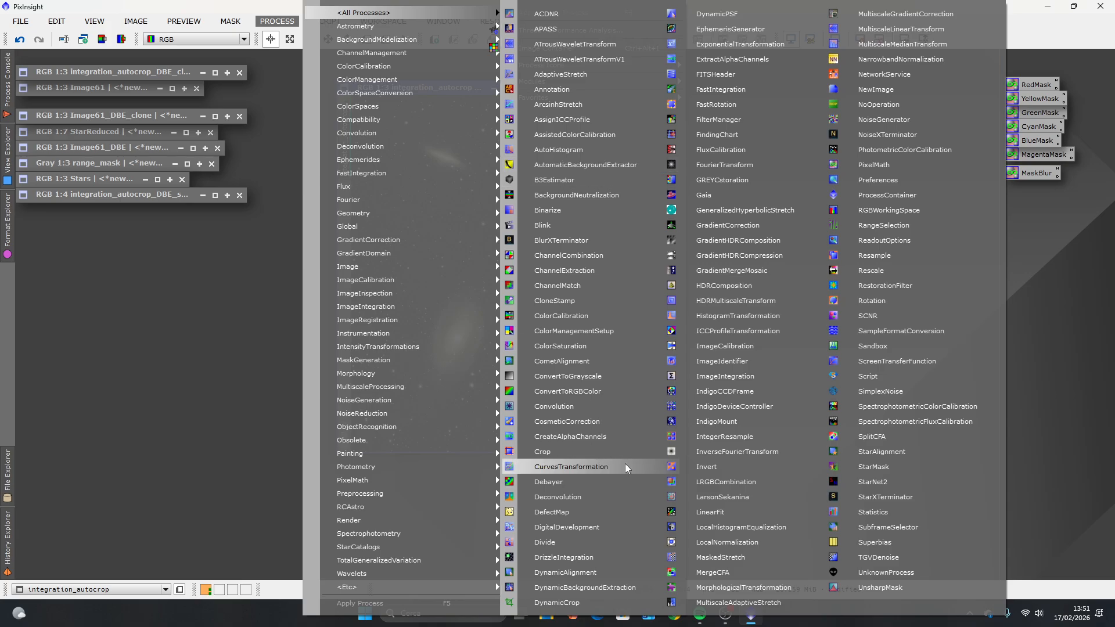
left_click(583, 588)
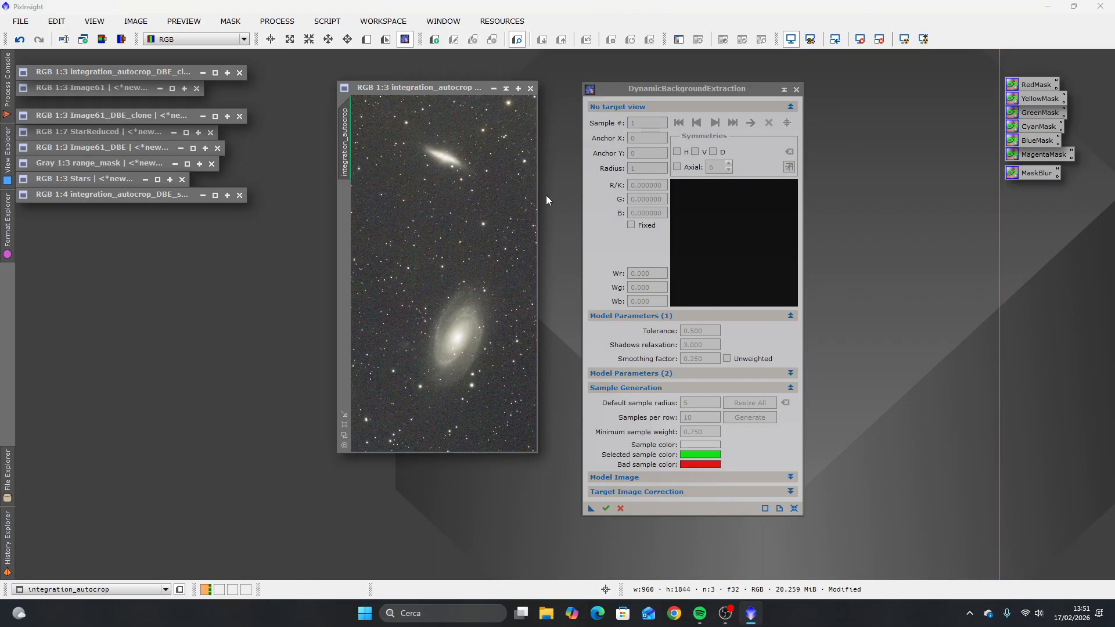
left_click_drag(699, 87, 704, 71)
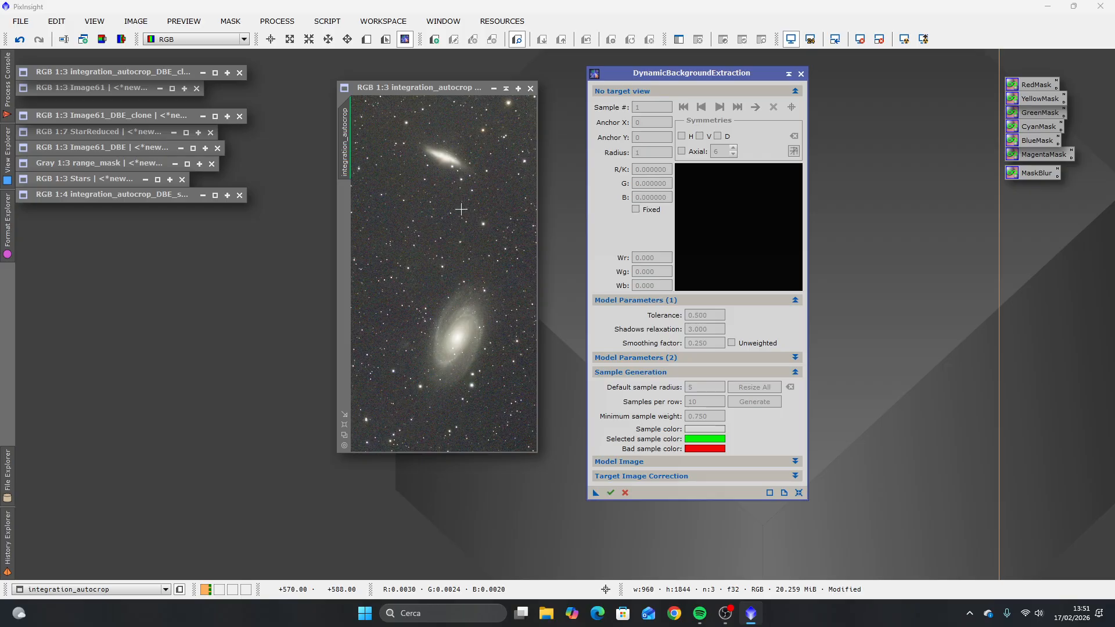
left_click(432, 243)
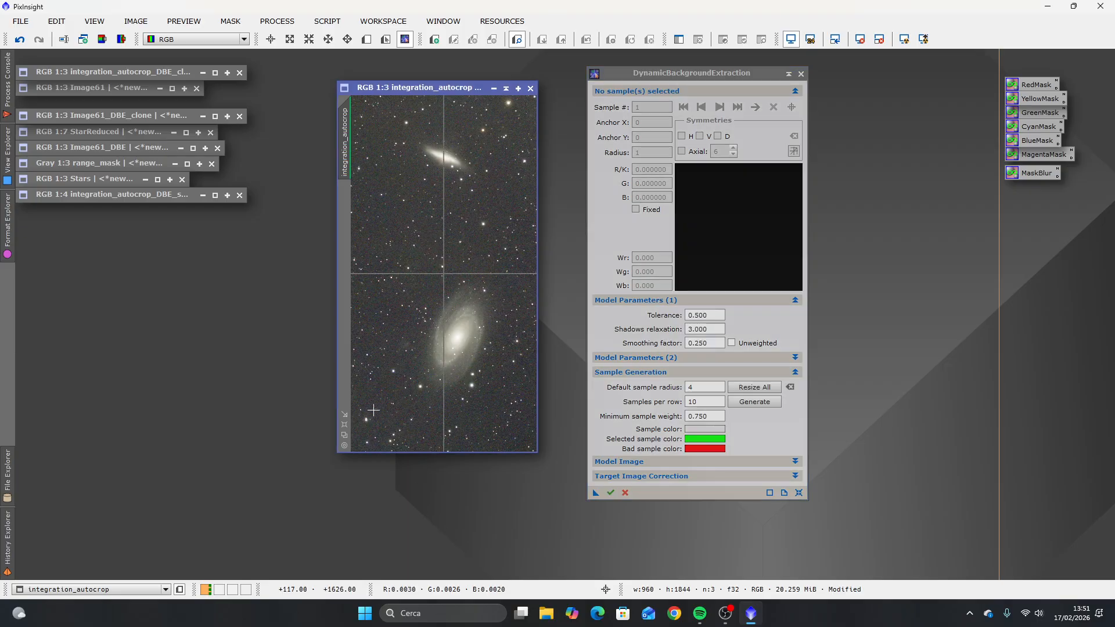
Step: Set the background model's Tolerance to 2.500 and Shadows relaxation to 6.000
left_click(691, 314)
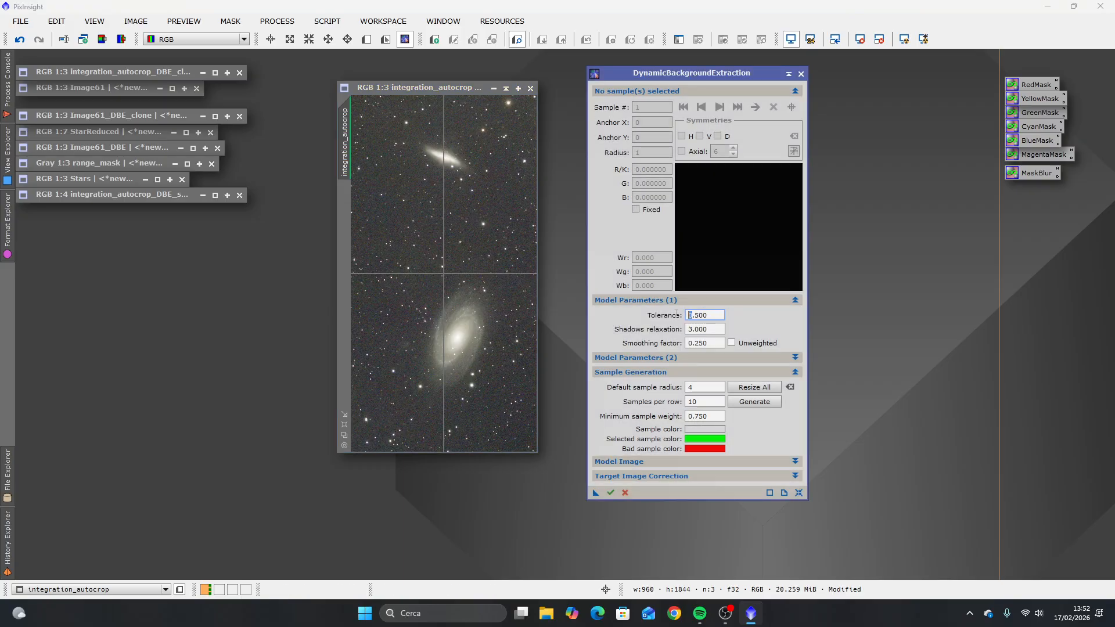
key("BackSpace")
type("2")
left_click(719, 333)
type("6")
key("shift+Tab")
Step: Generate background samples across the image with a default sample radius of 4 and 10 samples per row
left_click(796, 372)
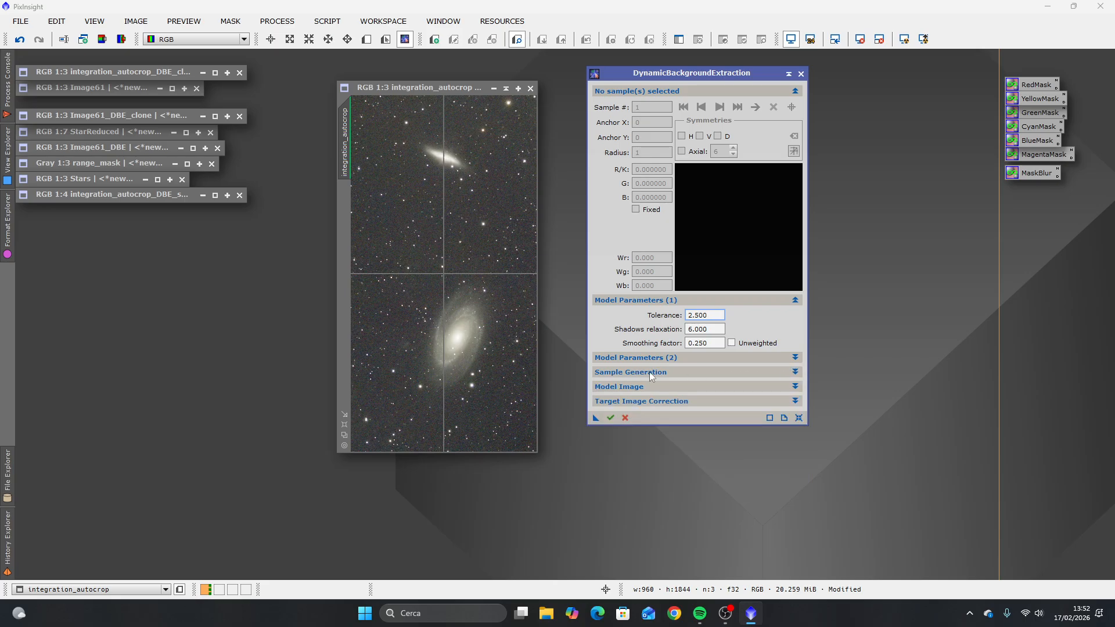
left_click(796, 372)
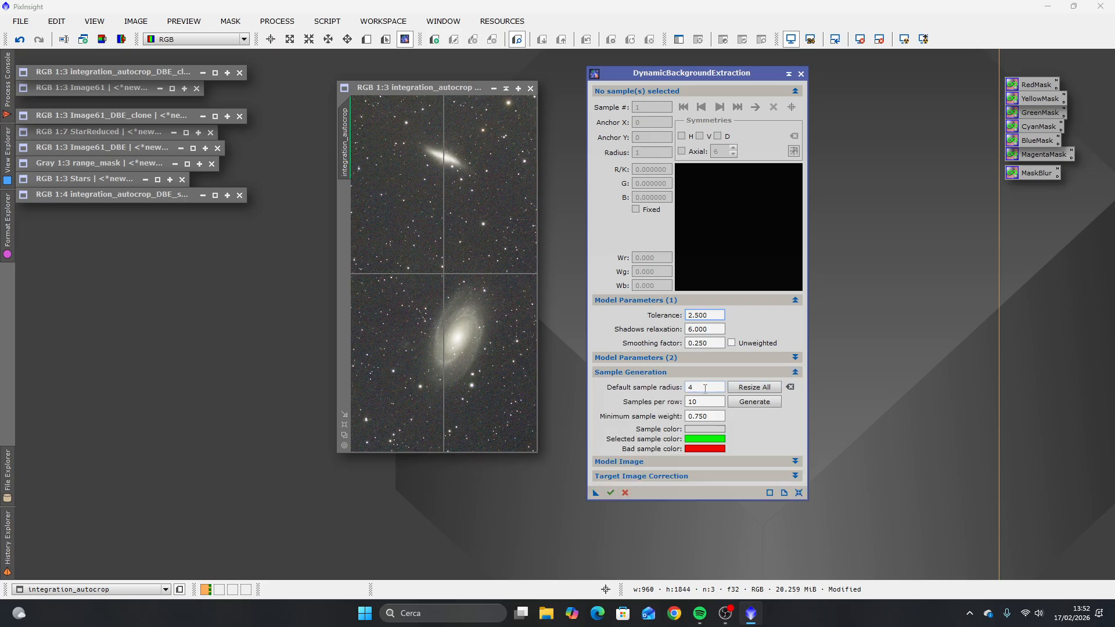
left_click(705, 388)
left_click(749, 403)
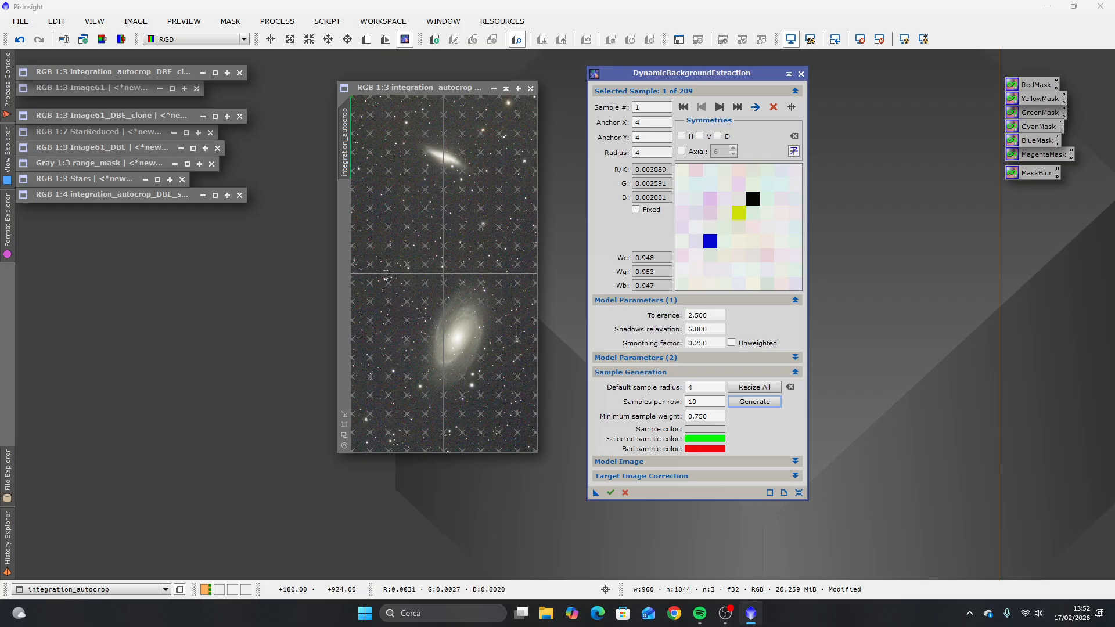
Step: Set the default sample radius to 20 and resize all the background samples to it
scroll(386, 275, "up", 4)
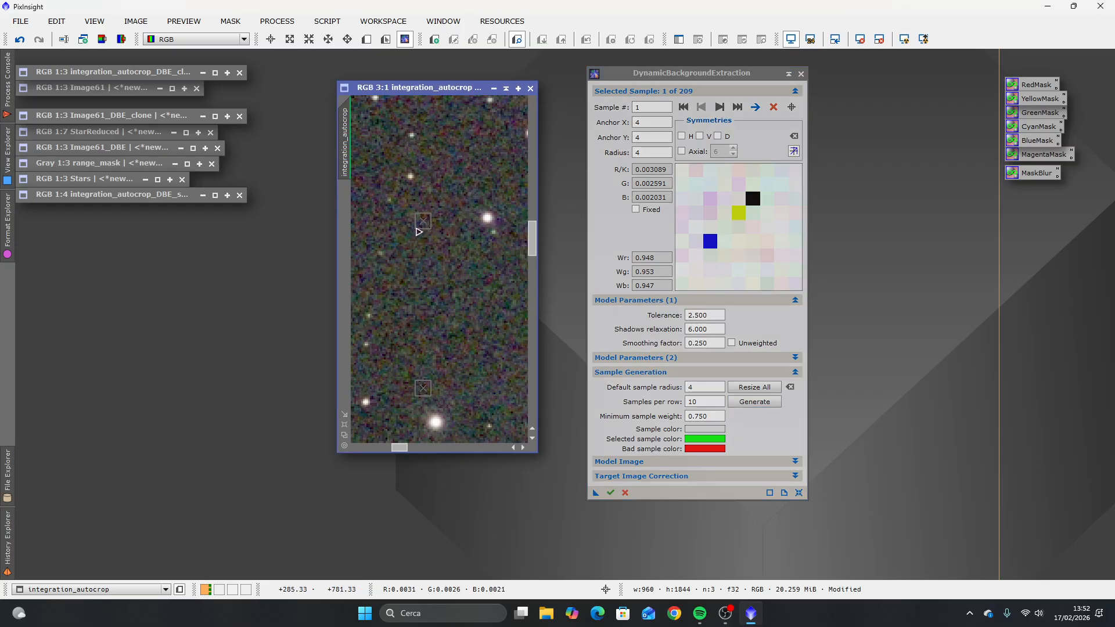
scroll(447, 334, "down", 4)
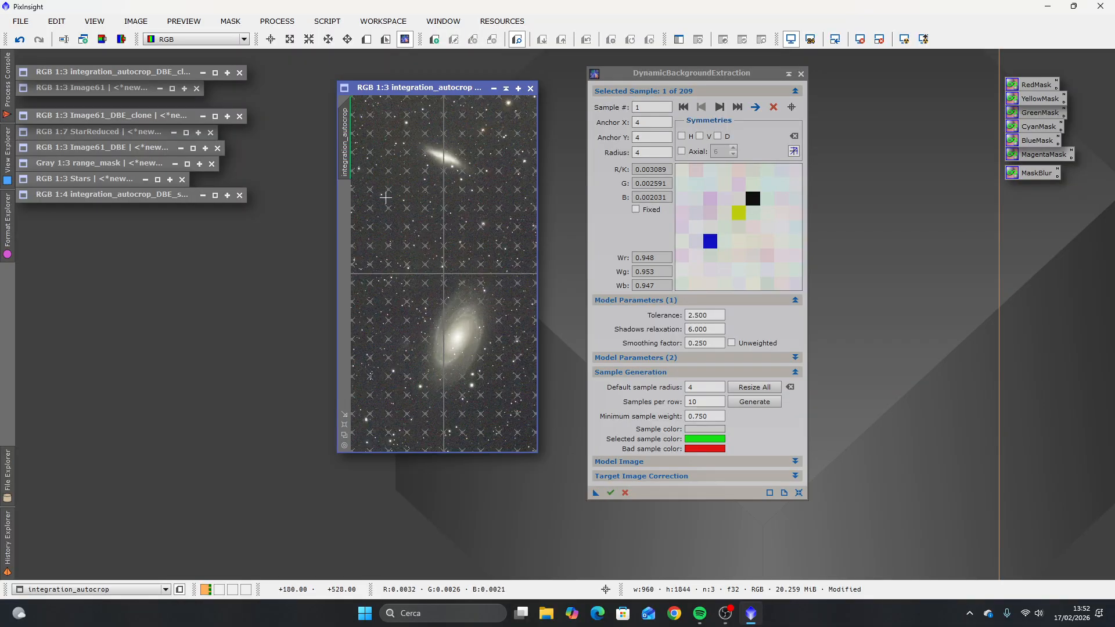
scroll(385, 198, "up", 2)
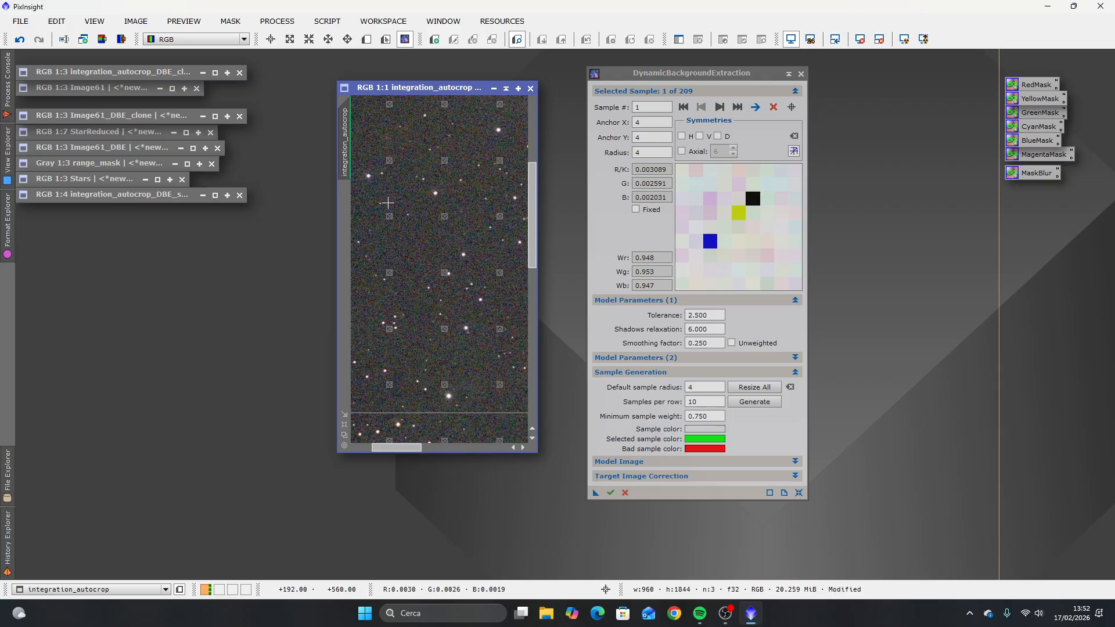
scroll(432, 264, "down", 2)
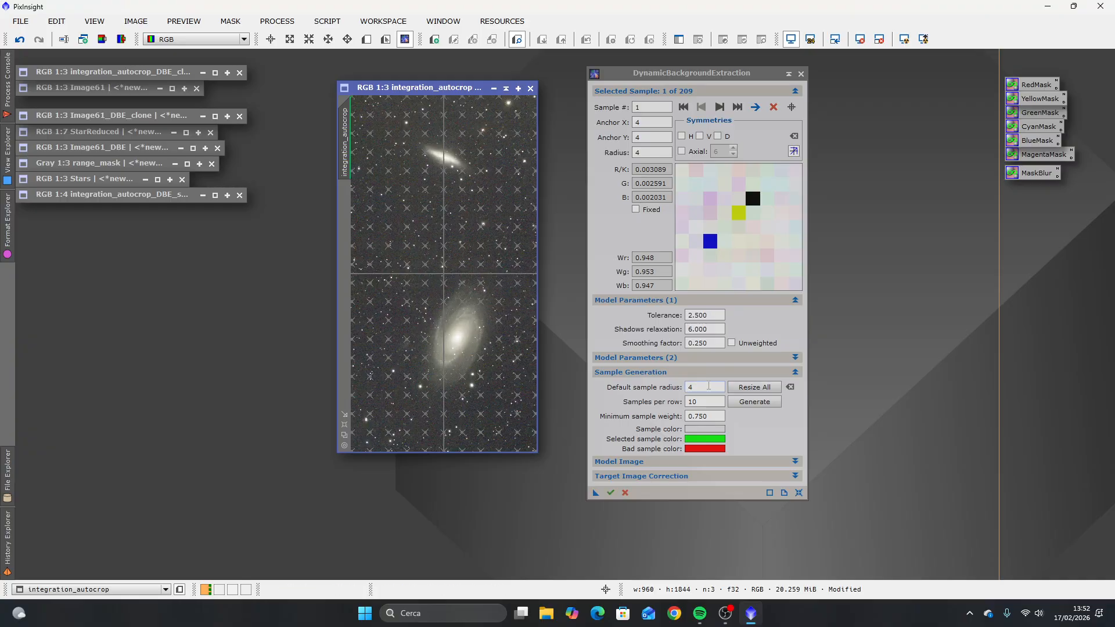
left_click(688, 387)
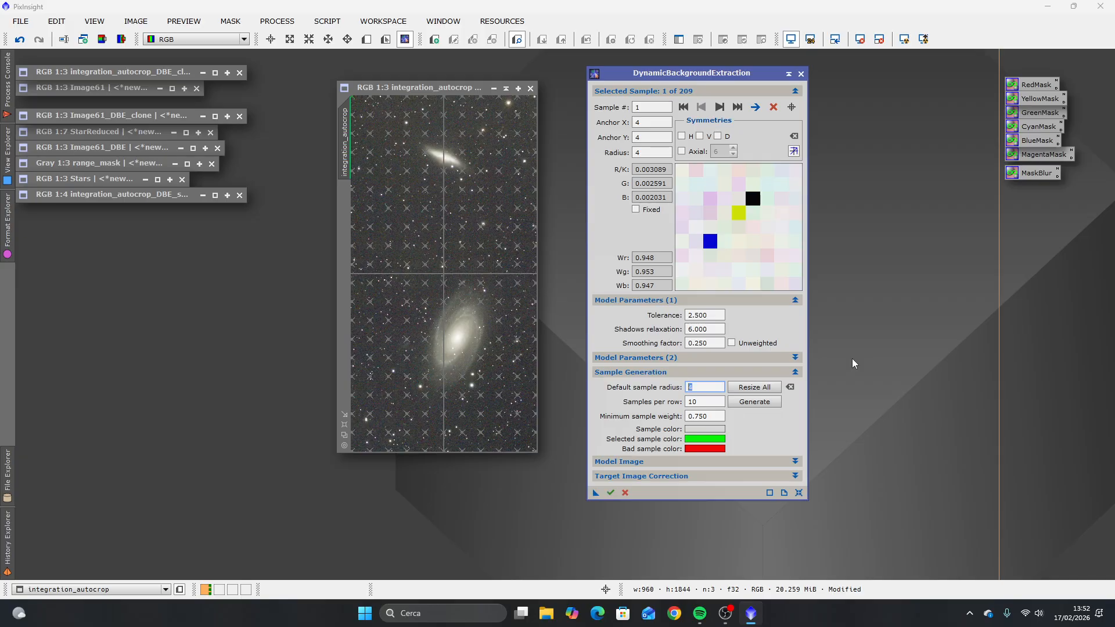
type("20")
left_click(755, 386)
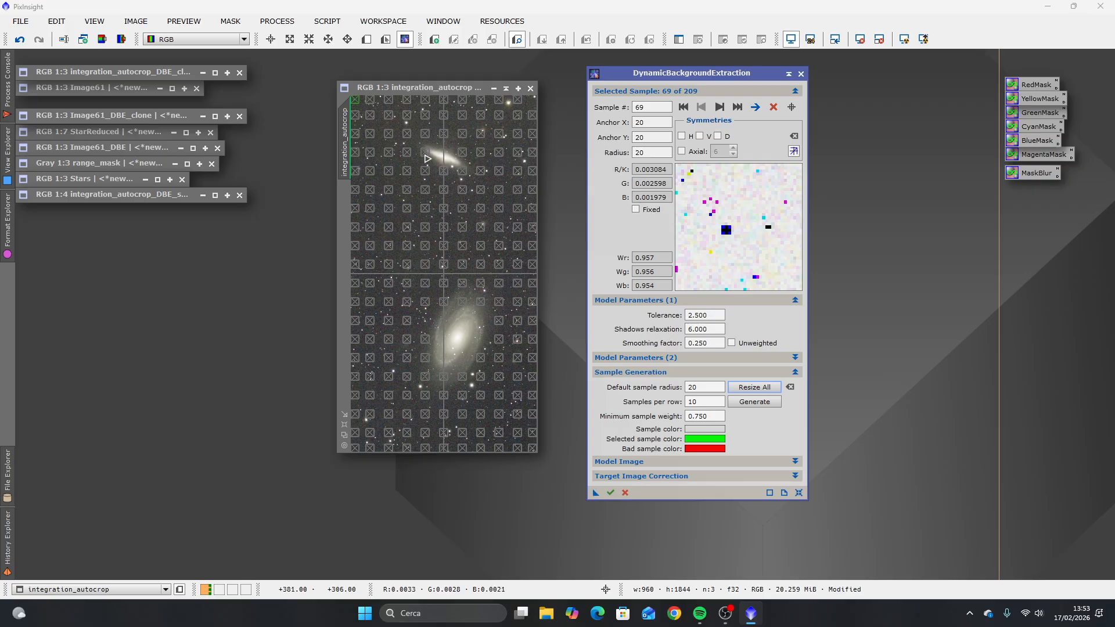
Step: Move the background samples lying on or close to the small elongated upper galaxy onto clear sky around it
left_click(418, 166)
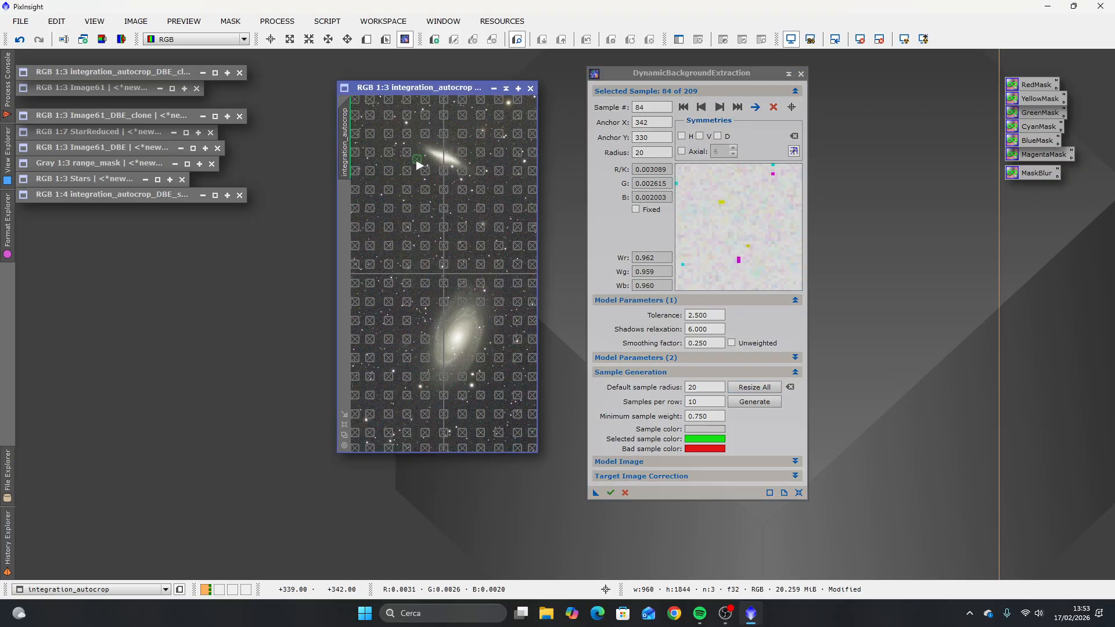
left_click(468, 152)
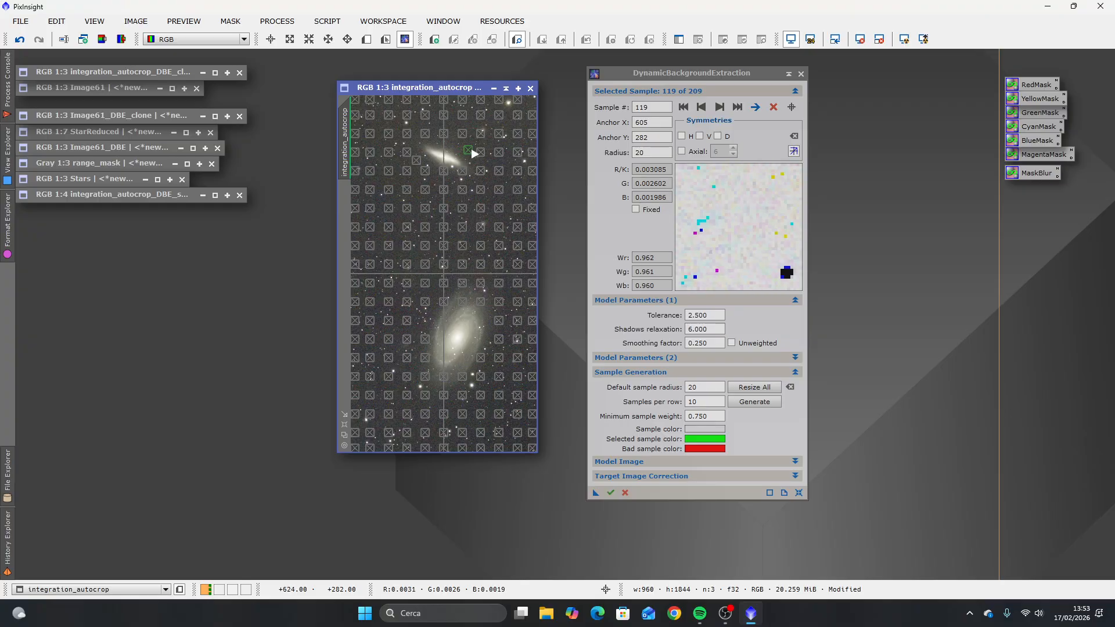
left_click(462, 180)
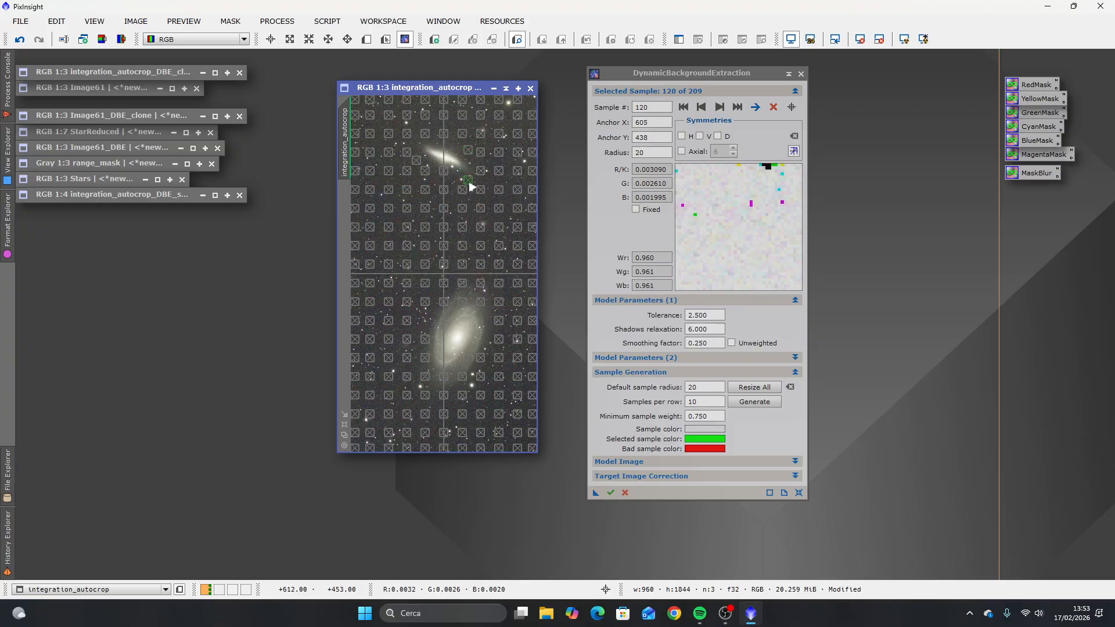
left_click(440, 177)
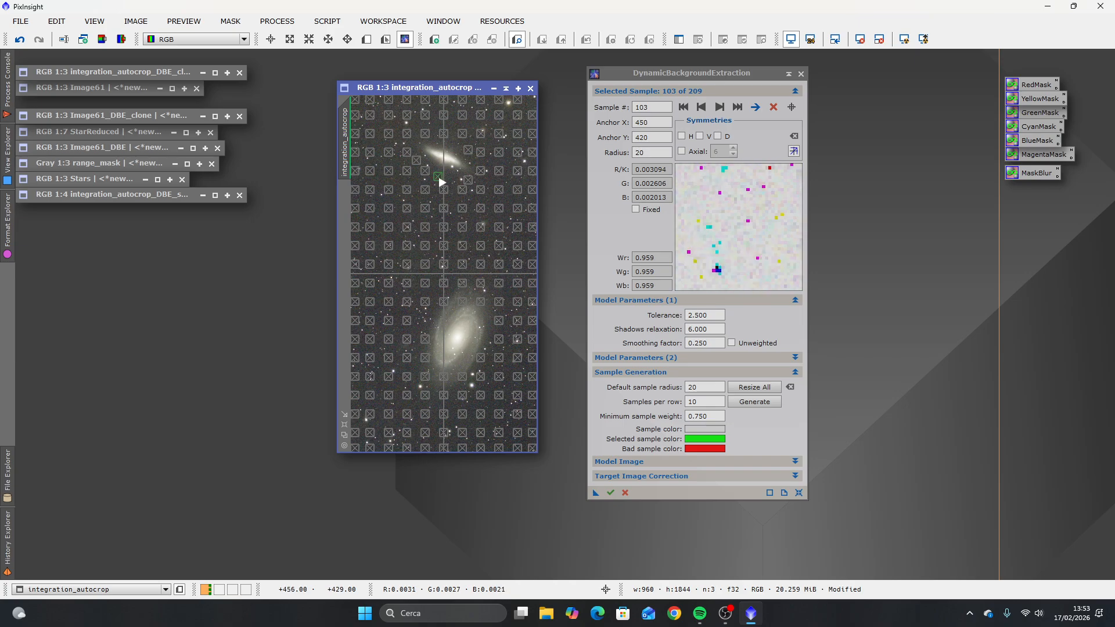
left_click_drag(468, 180, 454, 181)
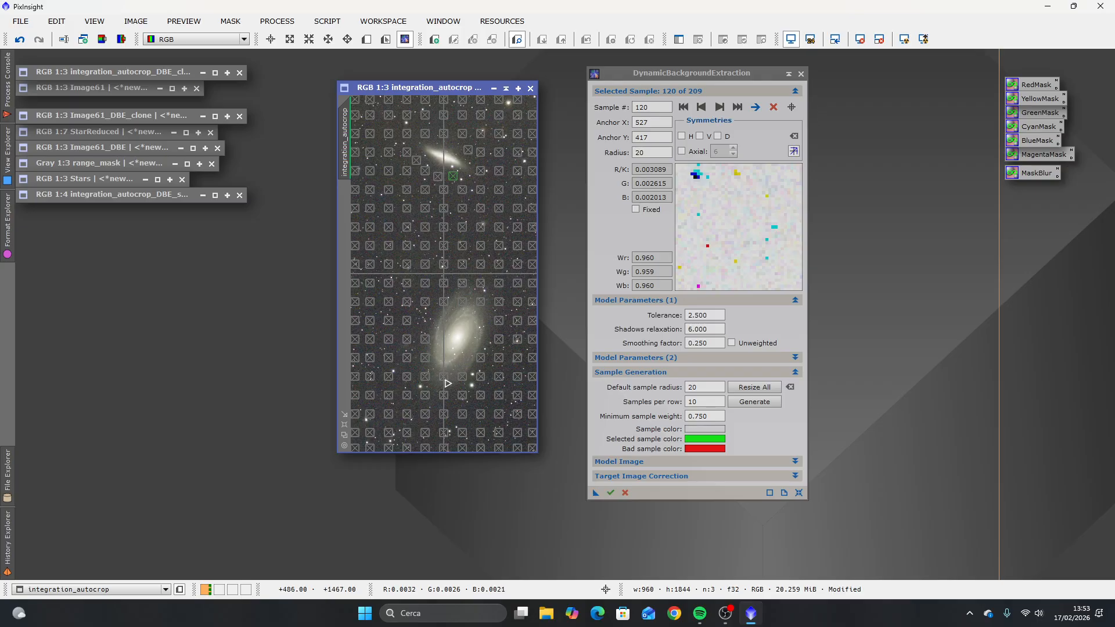
Step: Move background samples off the large spiral galaxy onto empty sky below it and to its right
left_click(448, 381)
left_click_drag(448, 381, 514, 354)
left_click(504, 356)
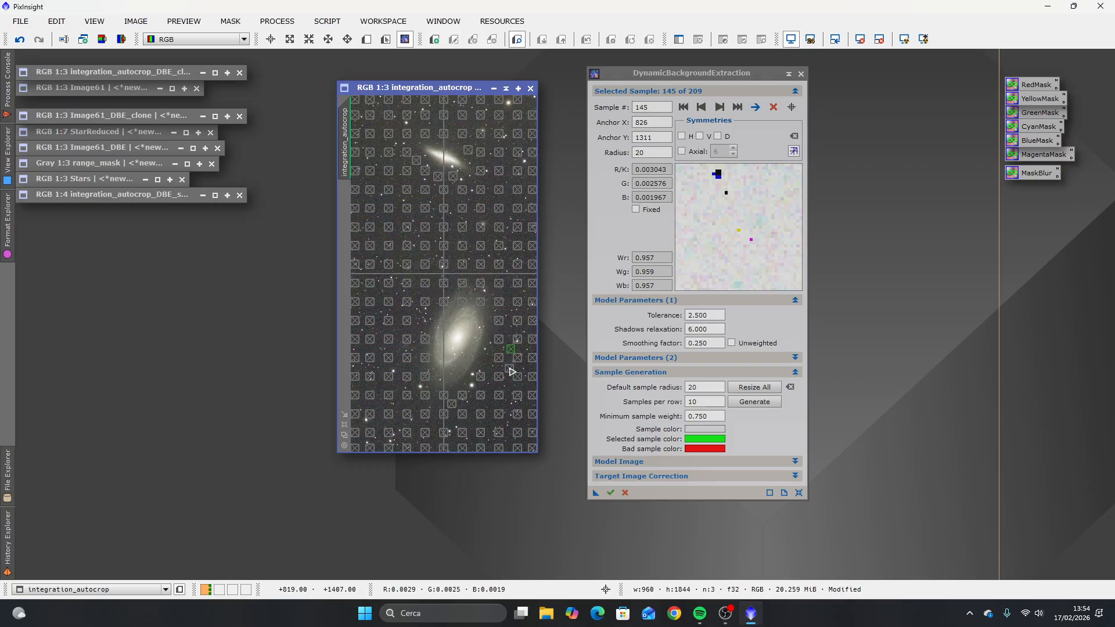
left_click(509, 369)
left_click(513, 353)
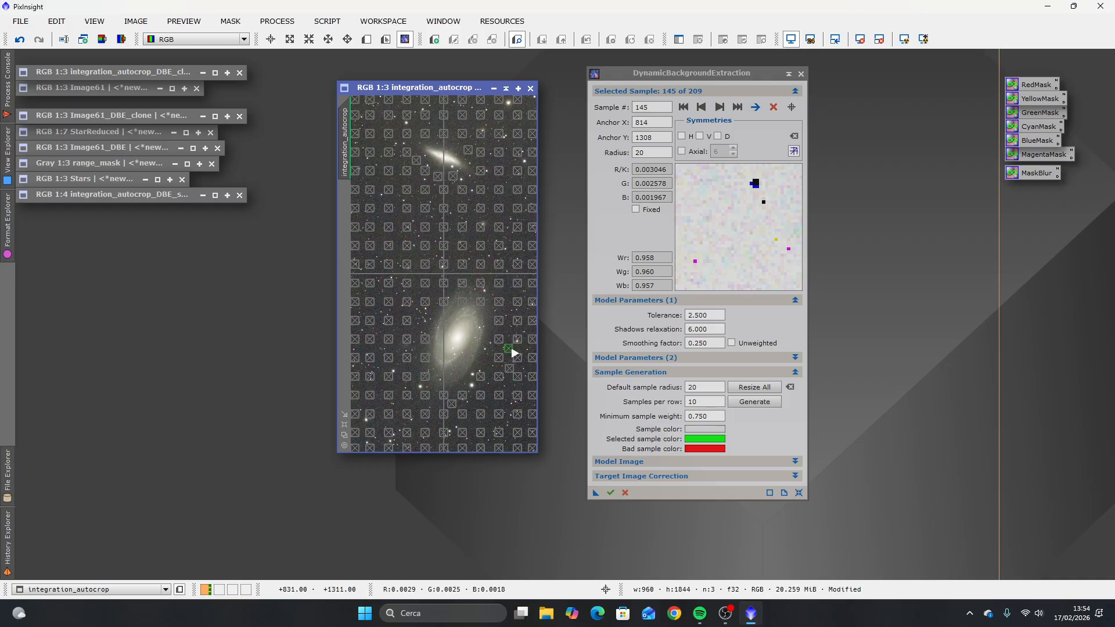
left_click_drag(514, 353, 515, 335)
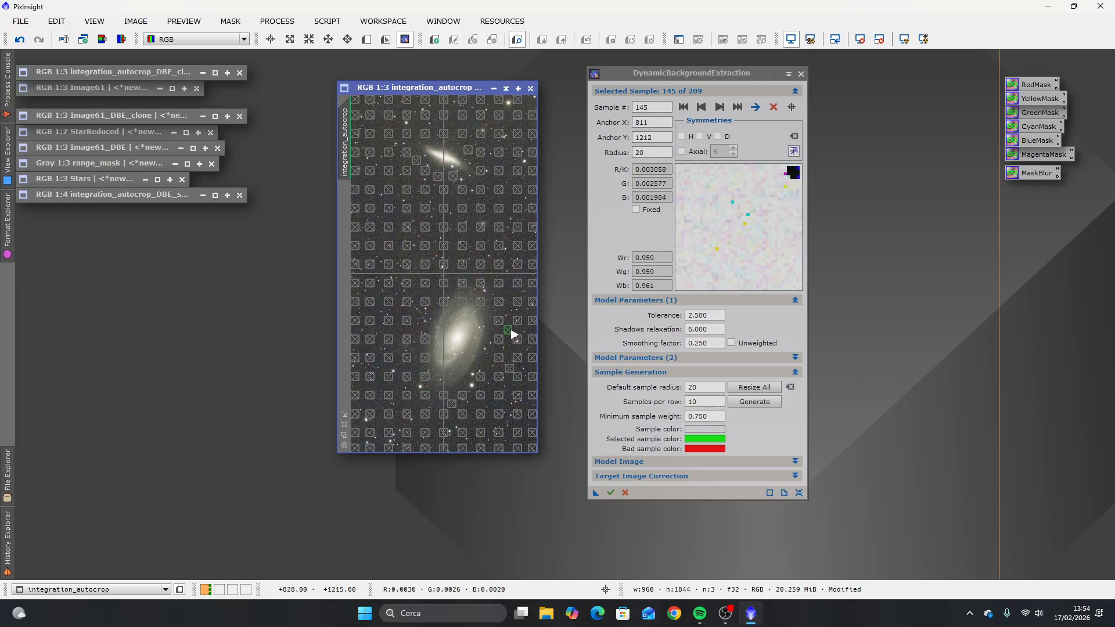
Step: Move background samples on the left flank of the large spiral galaxy outward onto clear sky, avoiding the bright star
left_click(416, 332)
left_click_drag(417, 333, 420, 351)
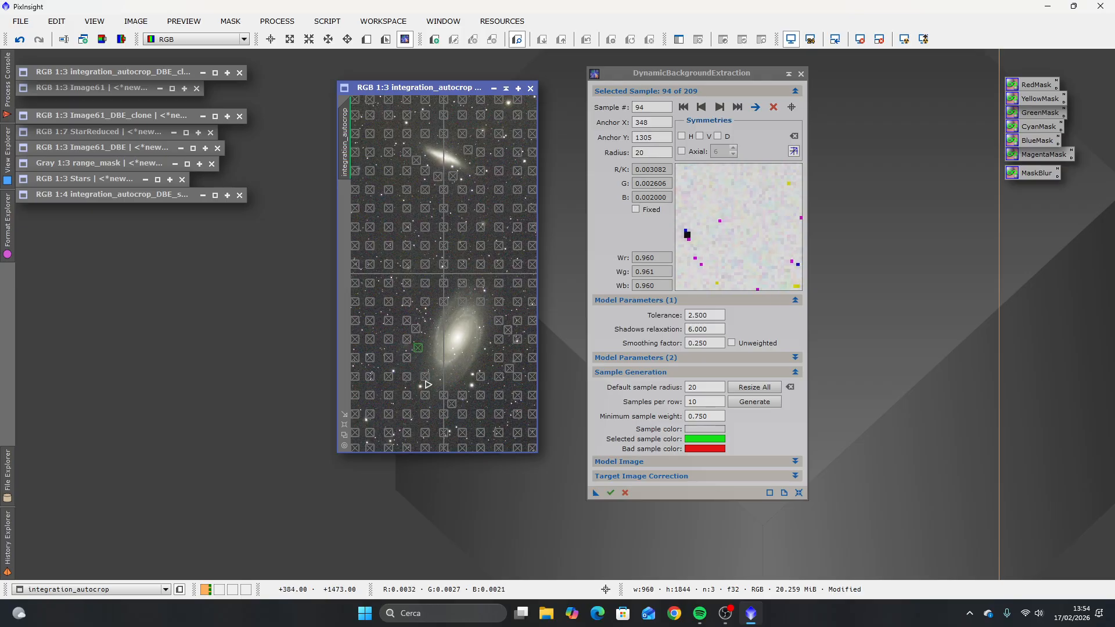
left_click_drag(426, 379, 424, 390)
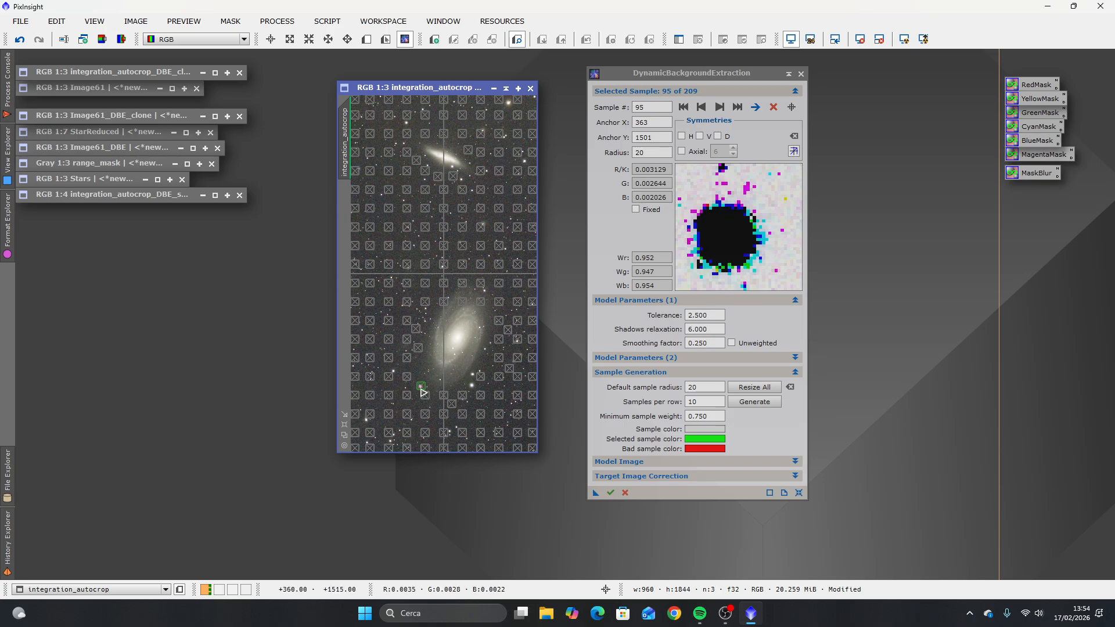
left_click_drag(423, 393, 424, 384)
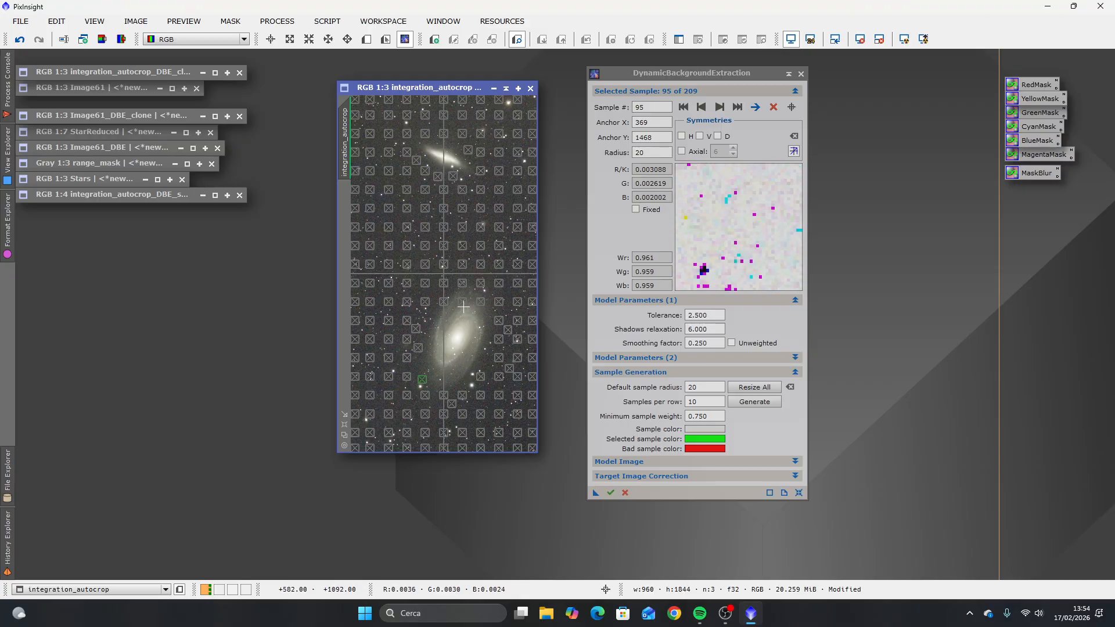
Step: Reposition the samples above and below the large spiral galaxy onto star-free sky and shift its lower-left sample farther out
left_click(434, 297)
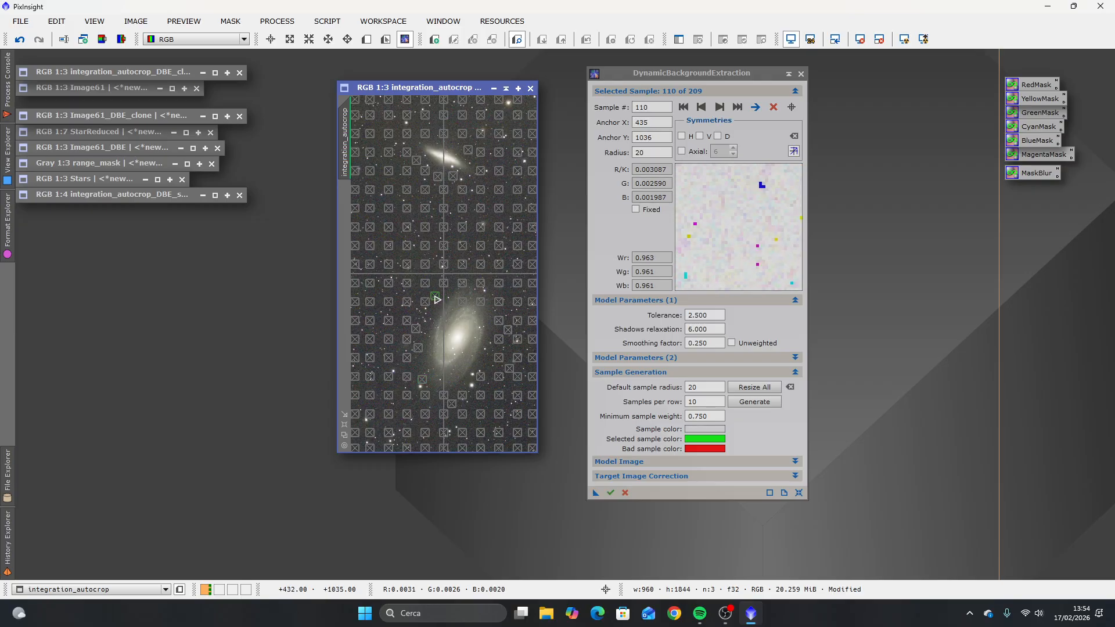
left_click_drag(447, 287, 488, 278)
left_click(470, 287)
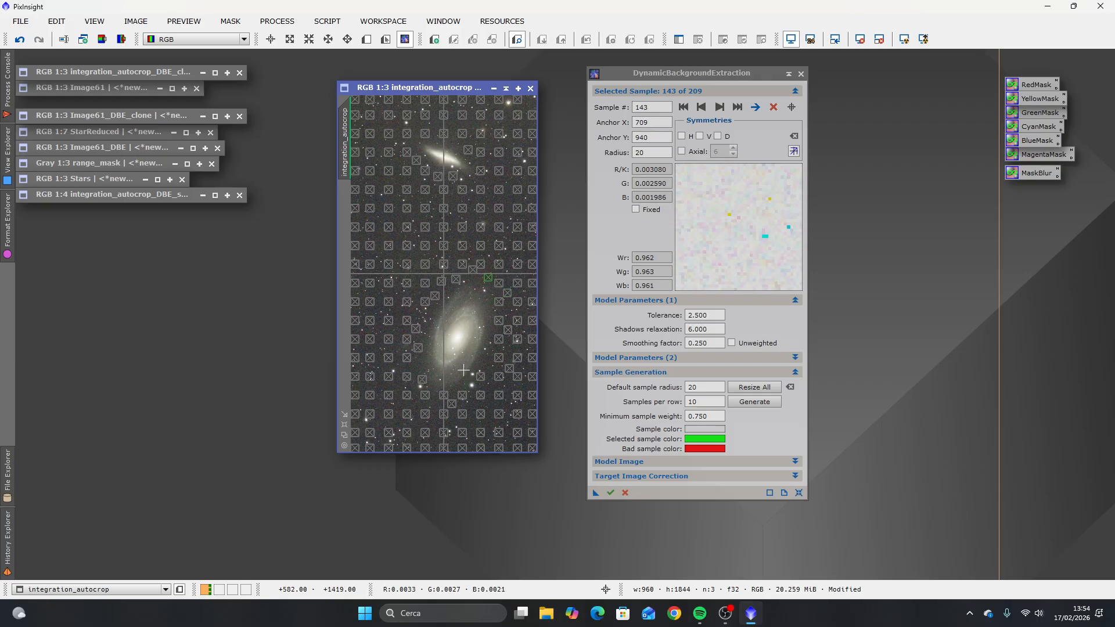
left_click(420, 381)
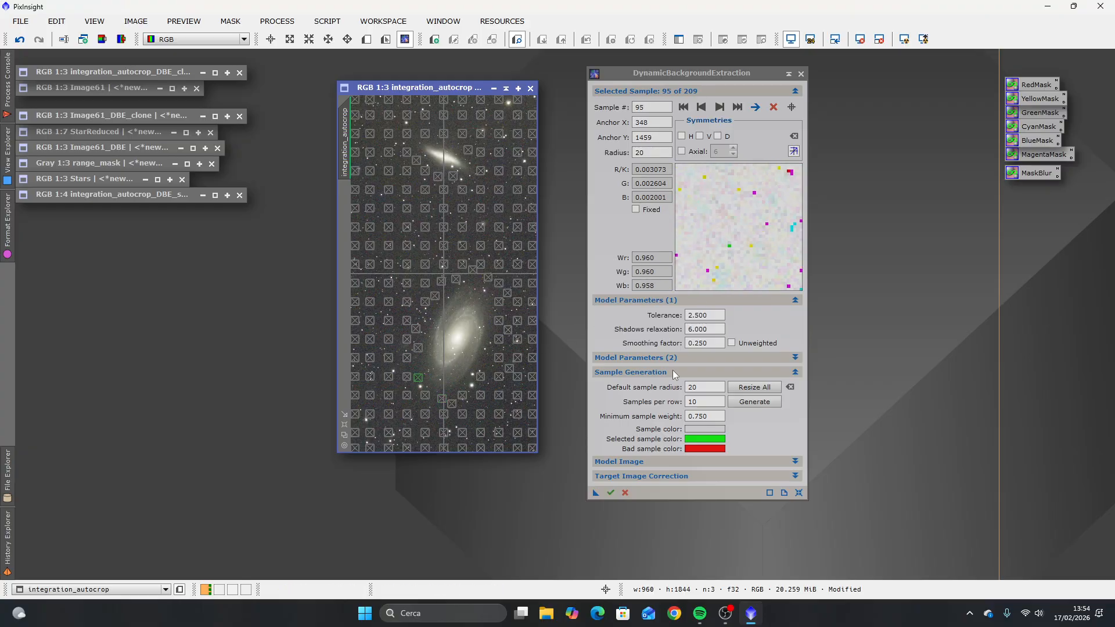
Step: Set the DynamicBackgroundExtraction target correction to Subtraction with Normalize enabled, and run it on the sampled image
left_click(796, 476)
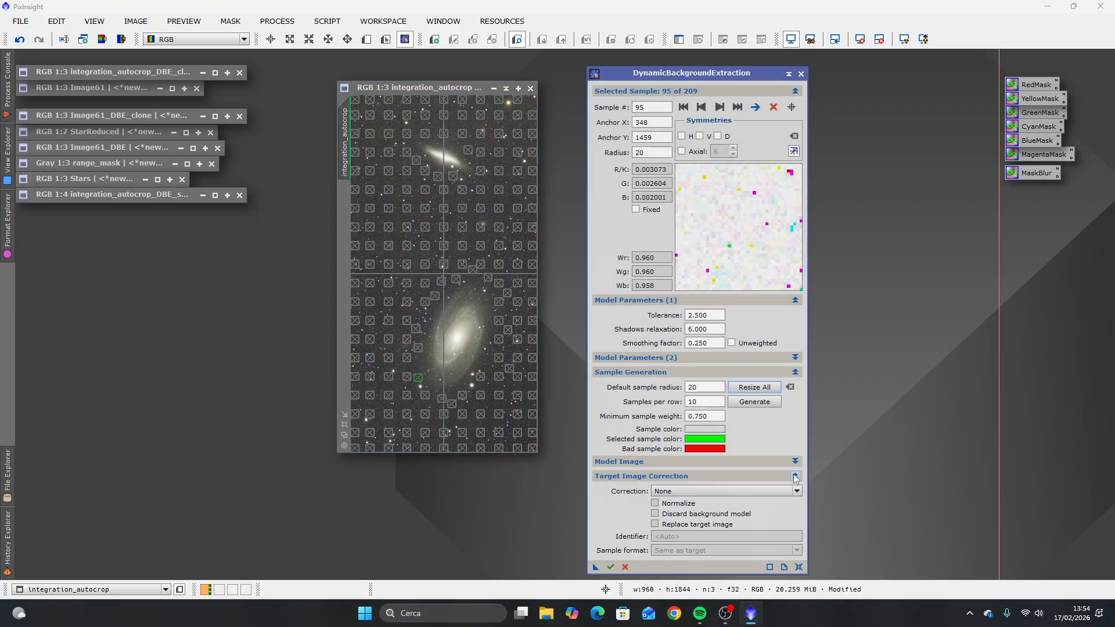
left_click(686, 492)
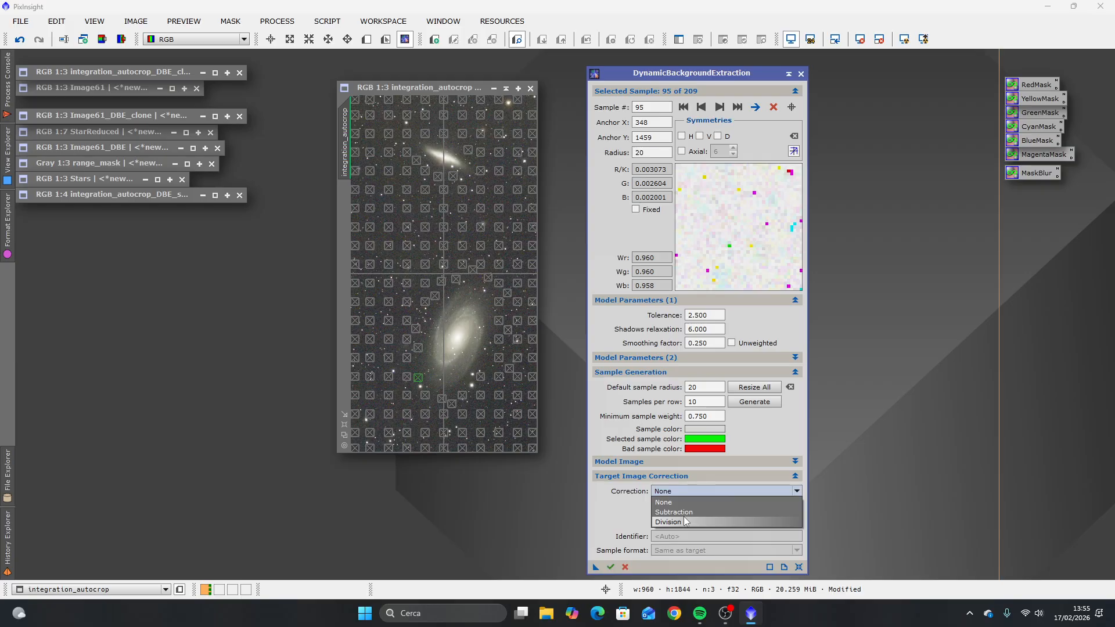
left_click(683, 513)
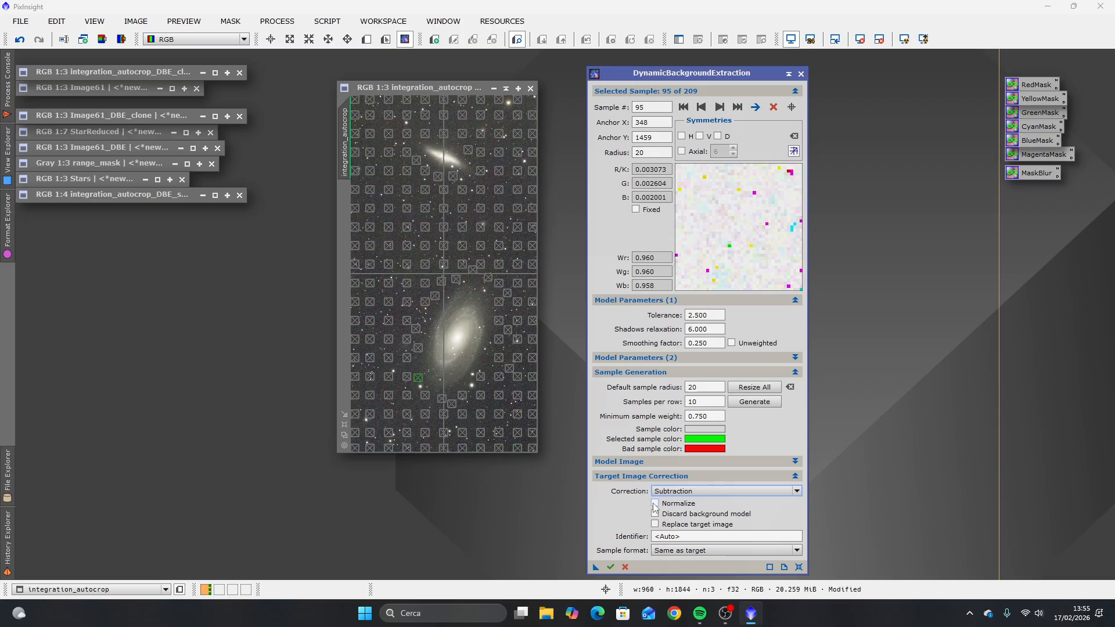
left_click(654, 504)
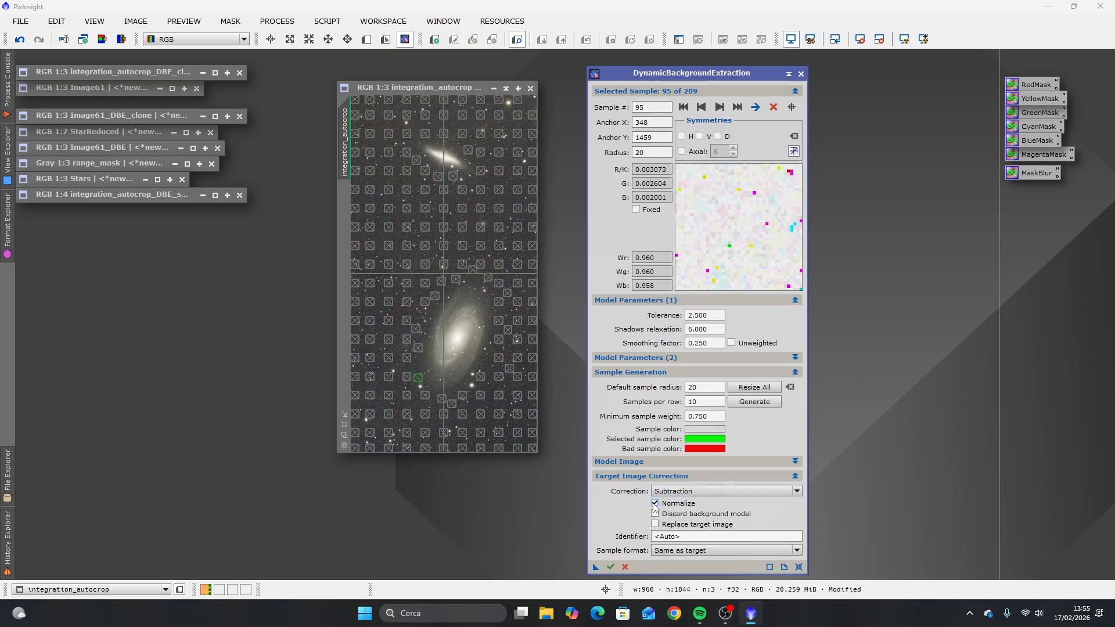
left_click(610, 568)
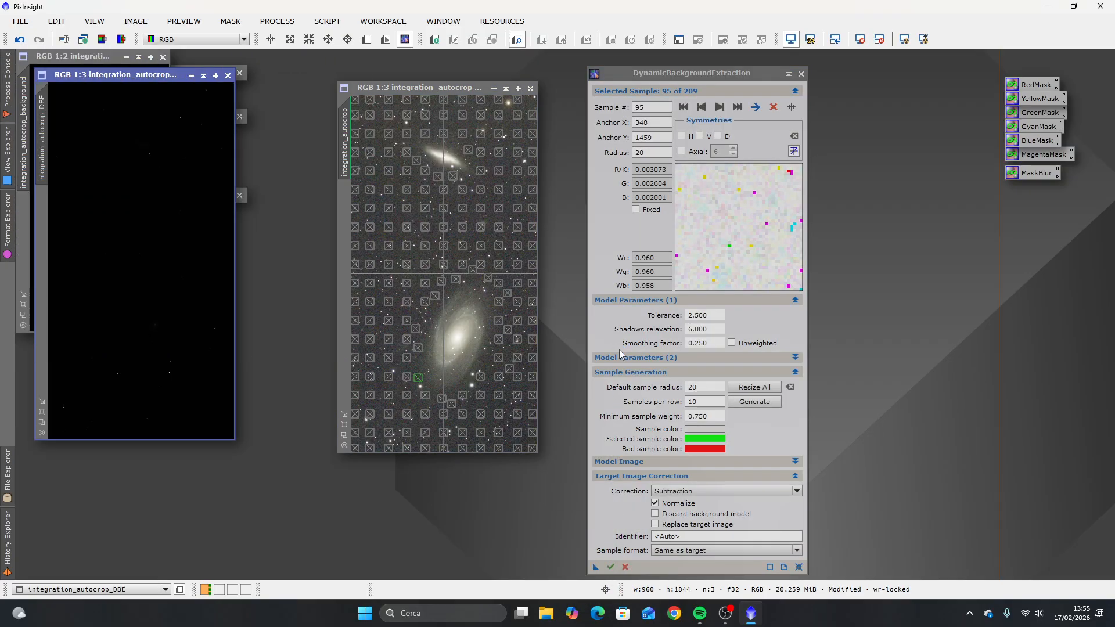
Step: Lay out the extracted background model clear of the original image and auto-stretch its display
left_click_drag(90, 58, 451, 197)
left_click_drag(691, 79, 842, 70)
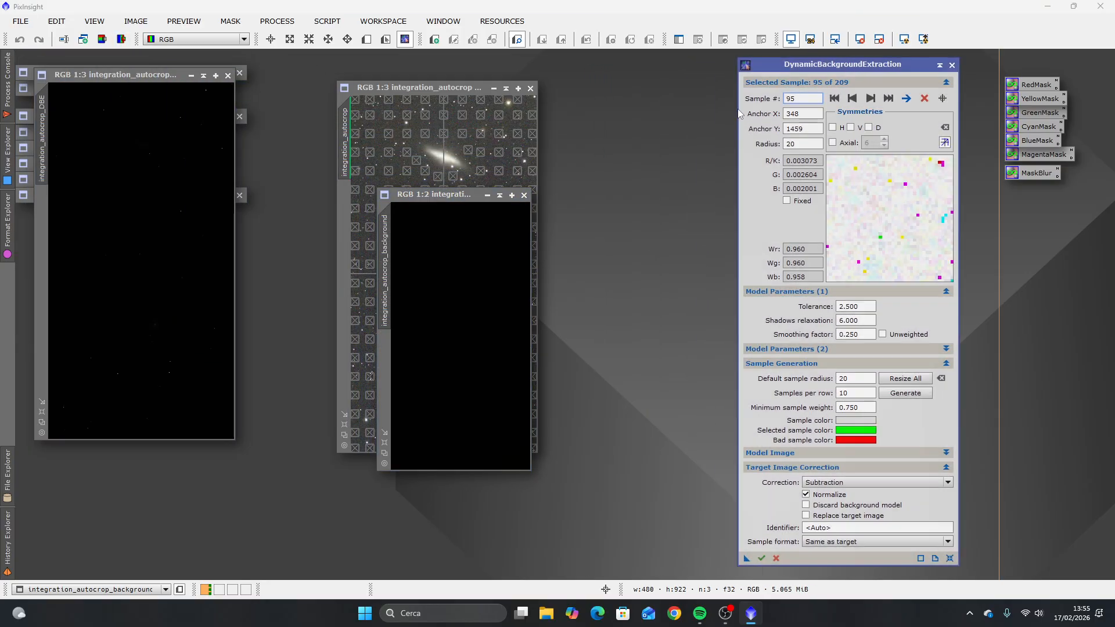
left_click_drag(431, 194, 595, 167)
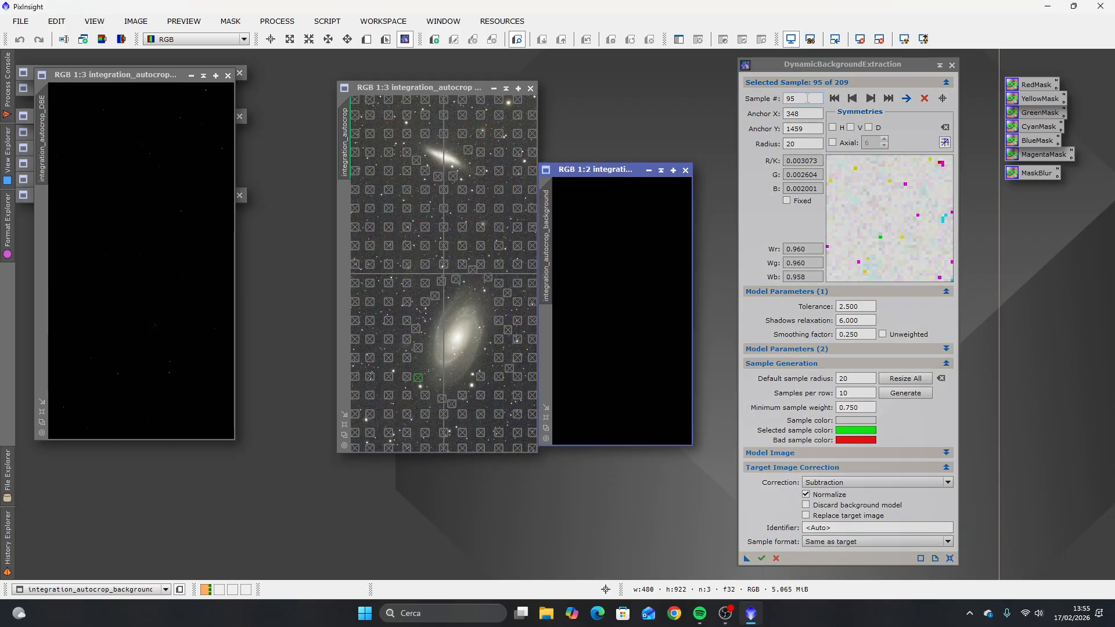
left_click(904, 39)
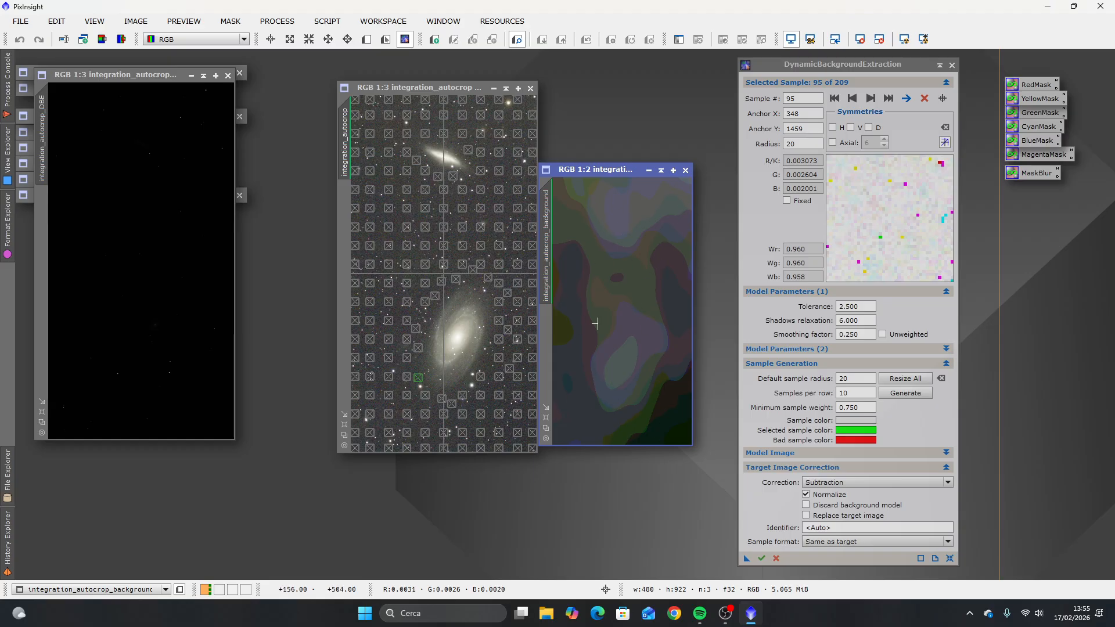
Step: Enlarge the background model's window beside the original and render the screen stretch with 24-bit lookup tables
left_click_drag(604, 169, 614, 83)
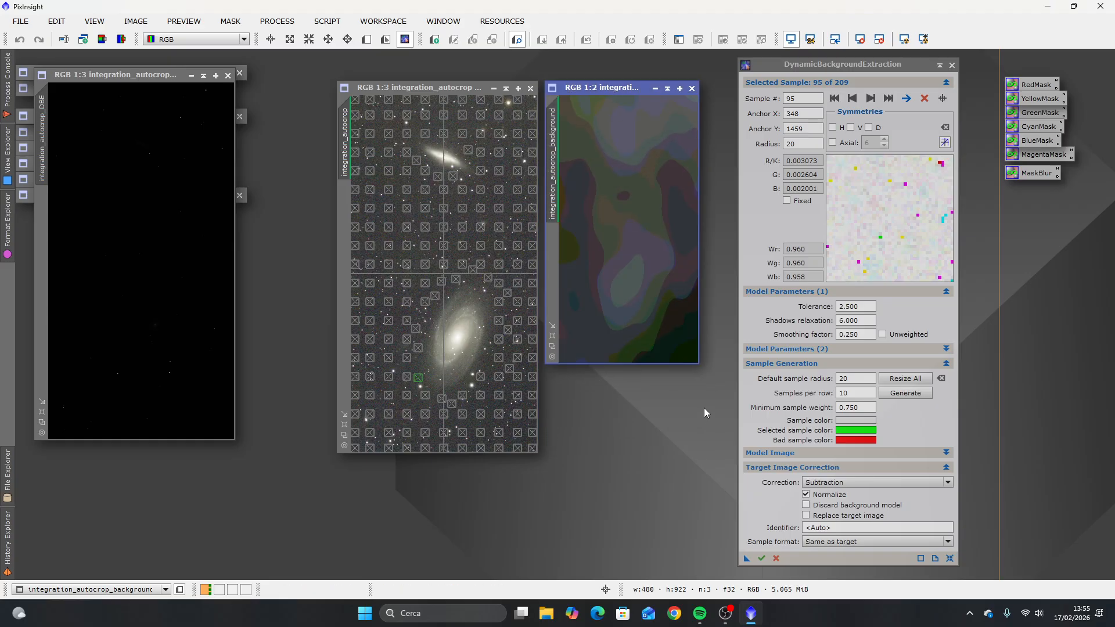
left_click_drag(698, 362, 735, 417)
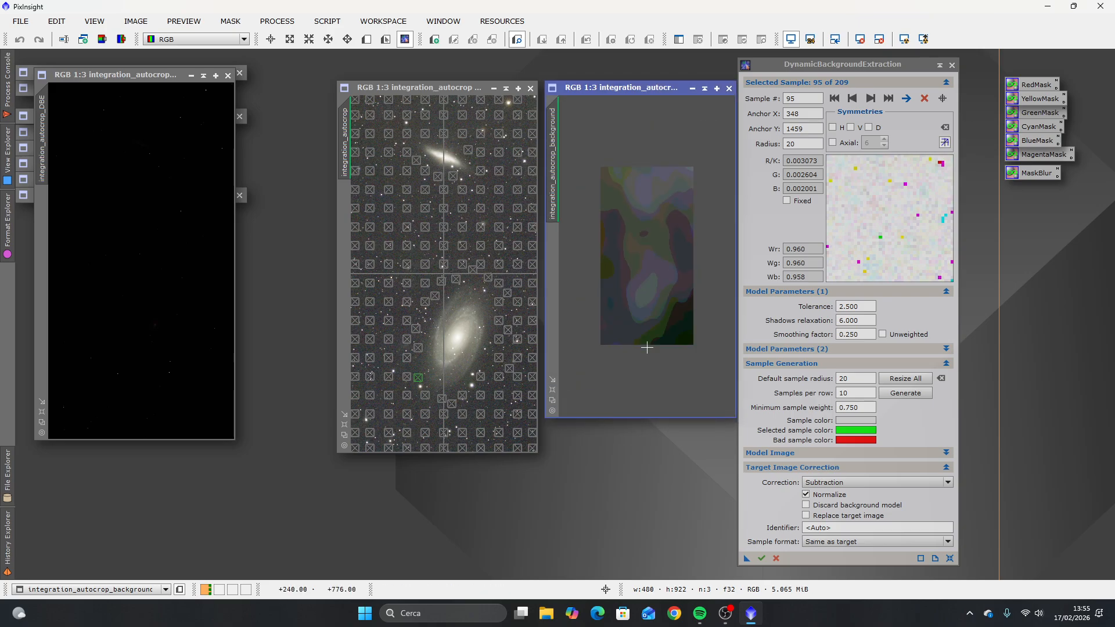
scroll(645, 341, "up", 1)
scroll(695, 169, "down", 1)
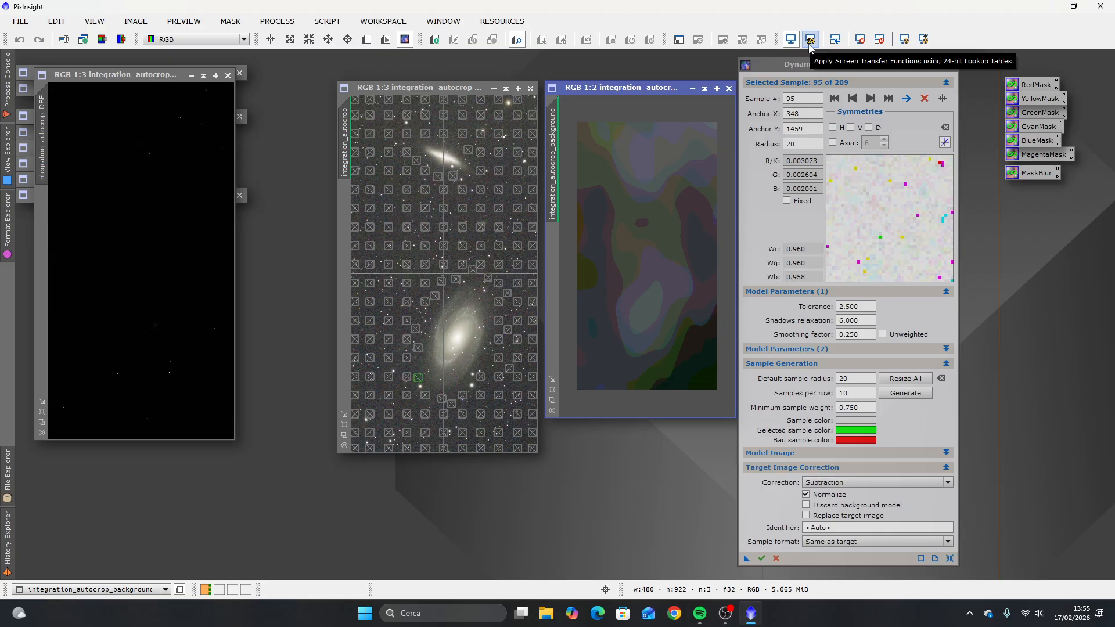
left_click(810, 44)
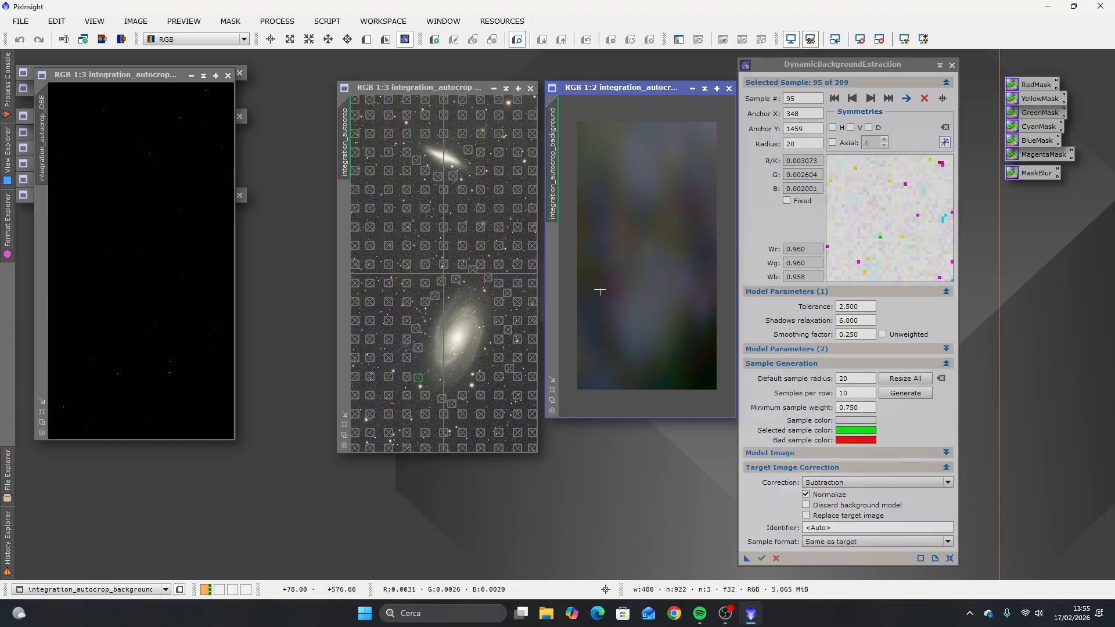
Step: Bring the background-corrected image into clear view, auto-stretch its display and close DynamicBackgroundExtraction
left_click_drag(130, 79, 214, 184)
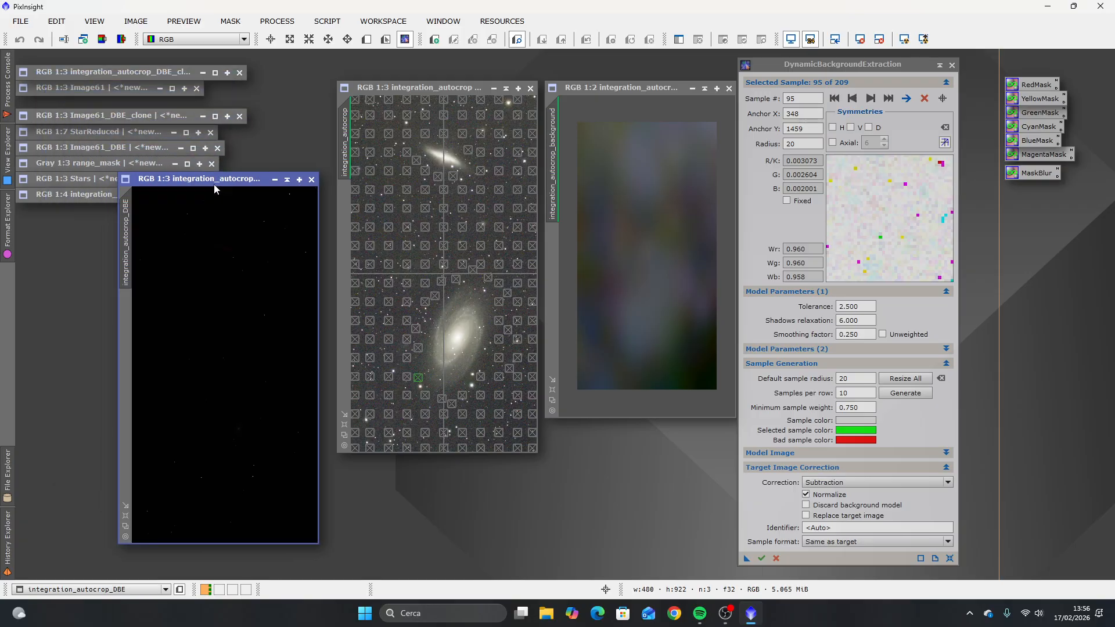
left_click(904, 38)
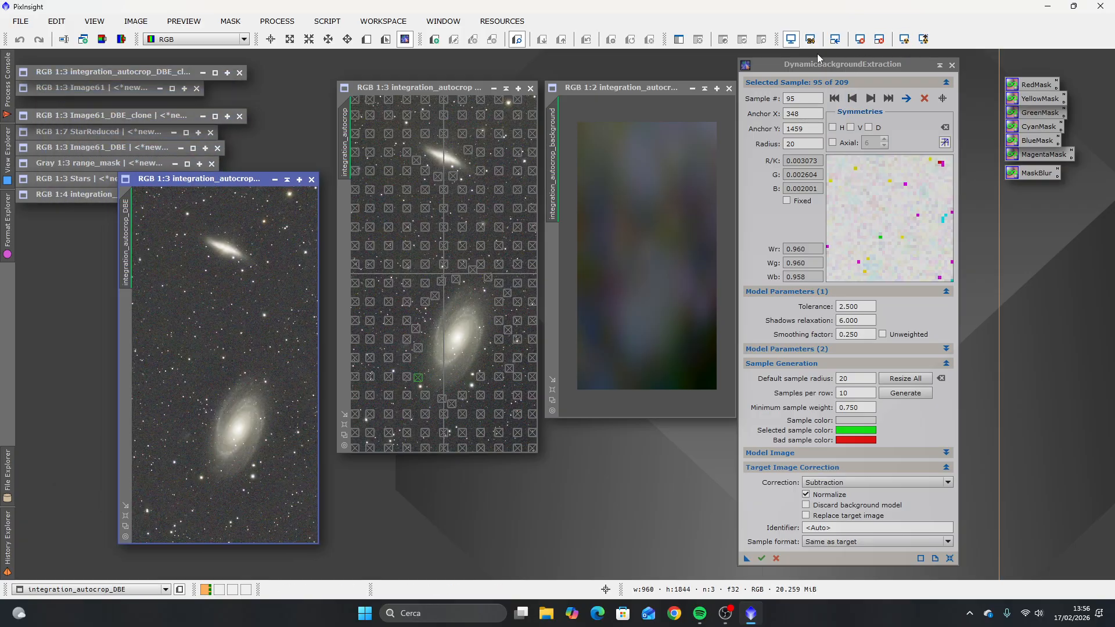
left_click(953, 65)
left_click(583, 323)
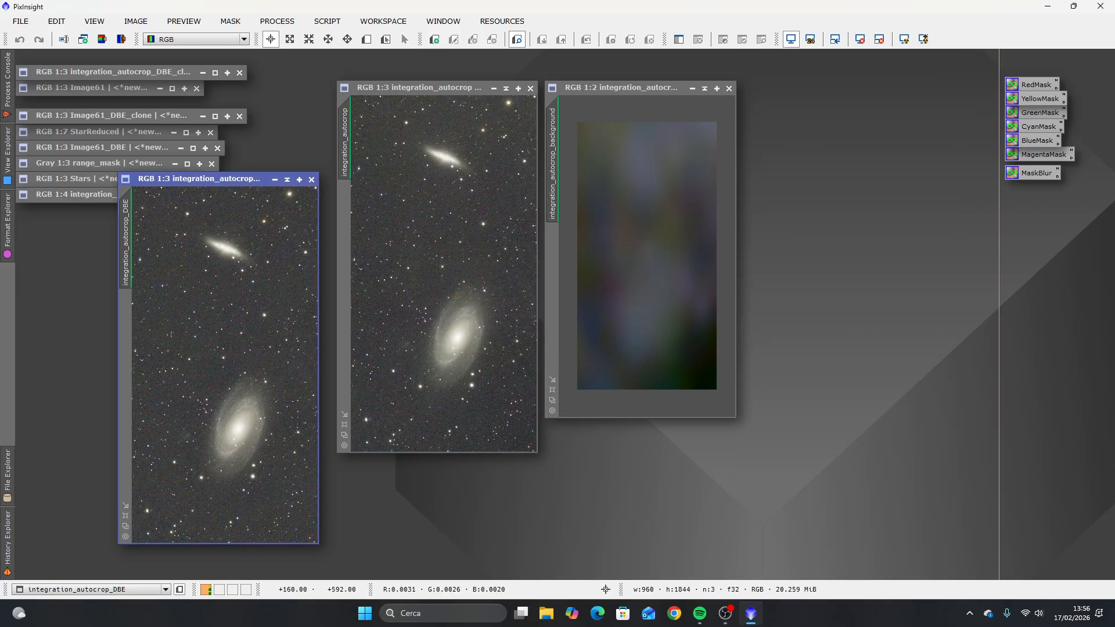
Step: Move the background model image away from the other images and close it
left_click_drag(658, 86, 715, 115)
left_click(715, 119)
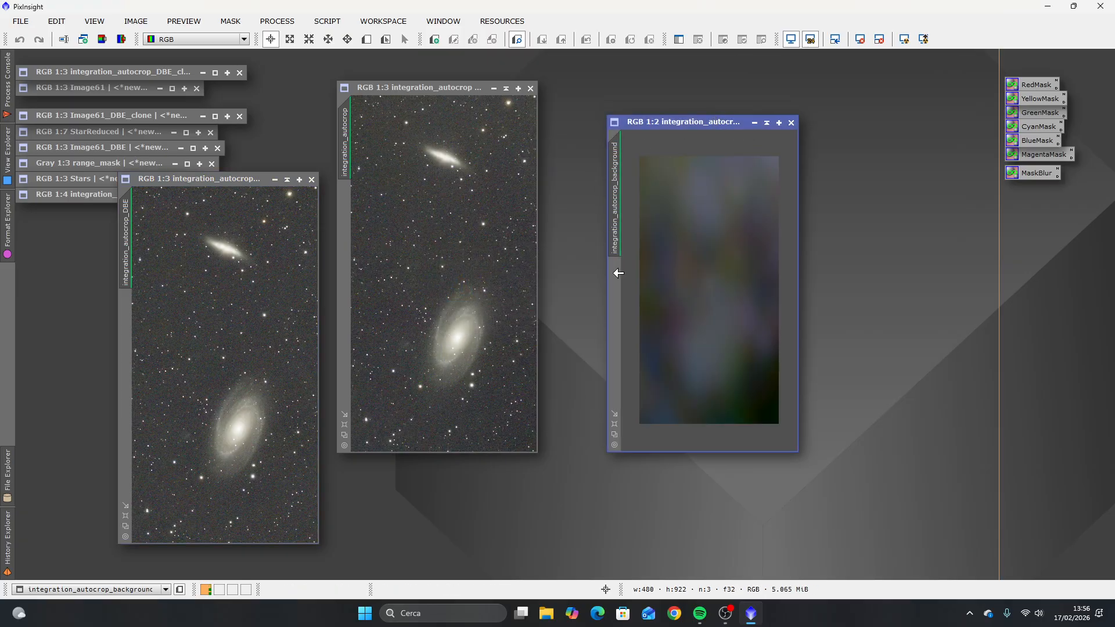
left_click(792, 123)
Step: Compare the corrected image side by side with the original, then minimize the original and recentre the corrected one
left_click_drag(241, 182, 657, 94)
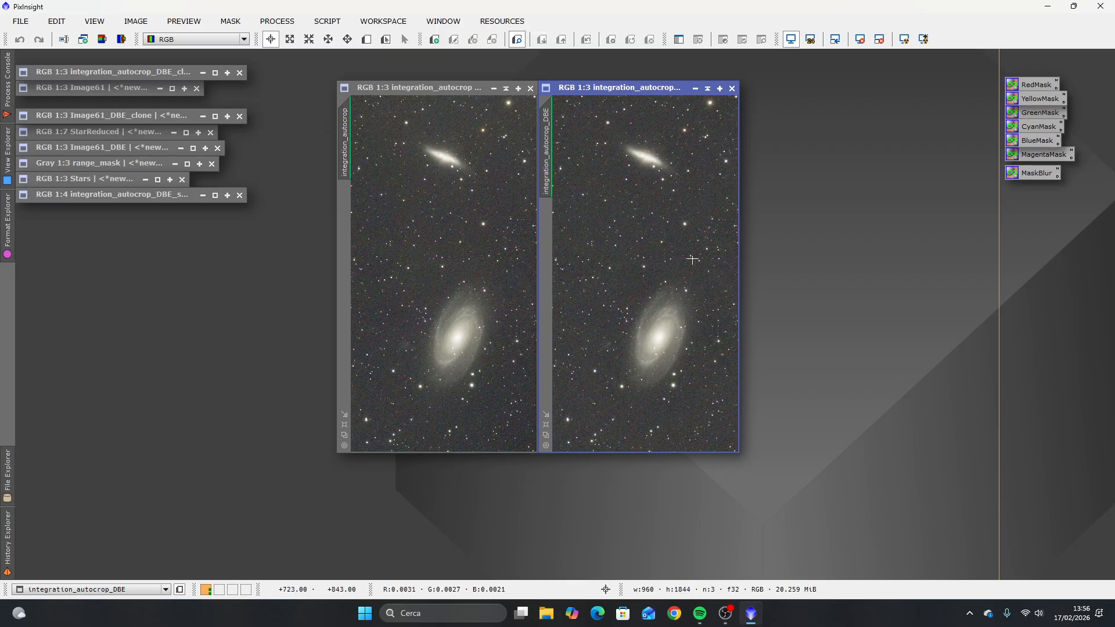
left_click(504, 89)
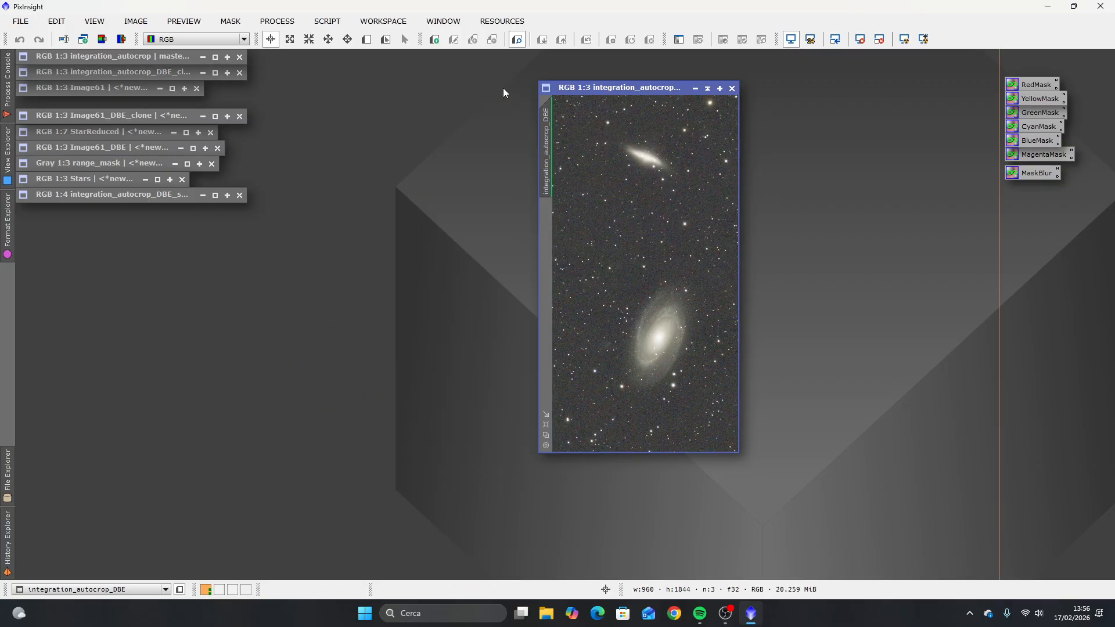
left_click_drag(649, 88, 509, 131)
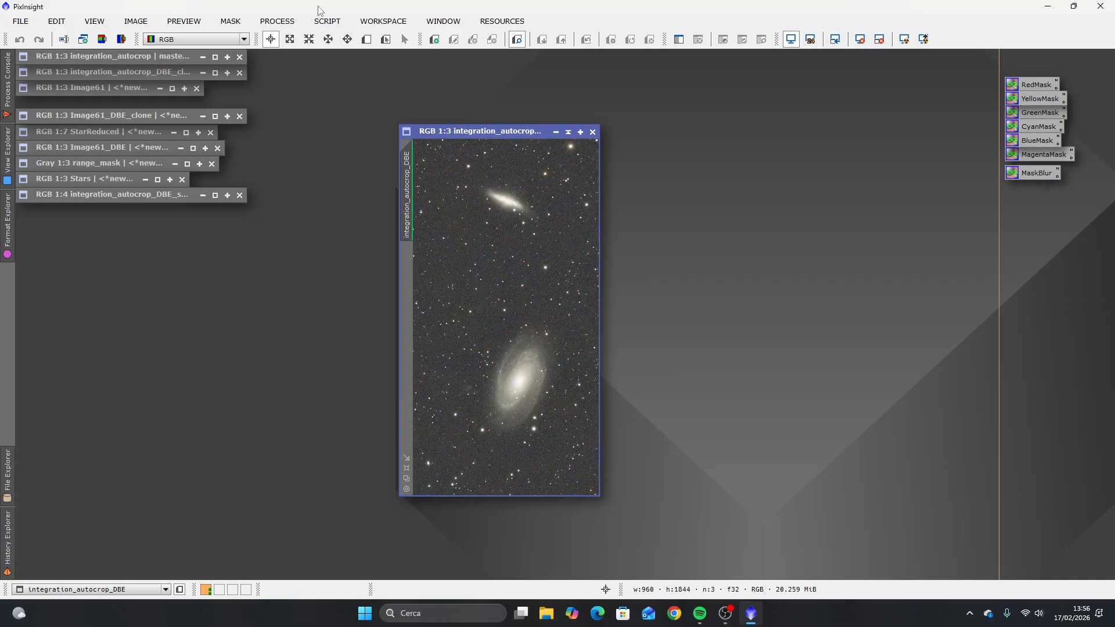
Step: Open the SpectrophotometricColorCalibration process and place the corrected image beside it
left_click(290, 22)
mouse_move(361, 13)
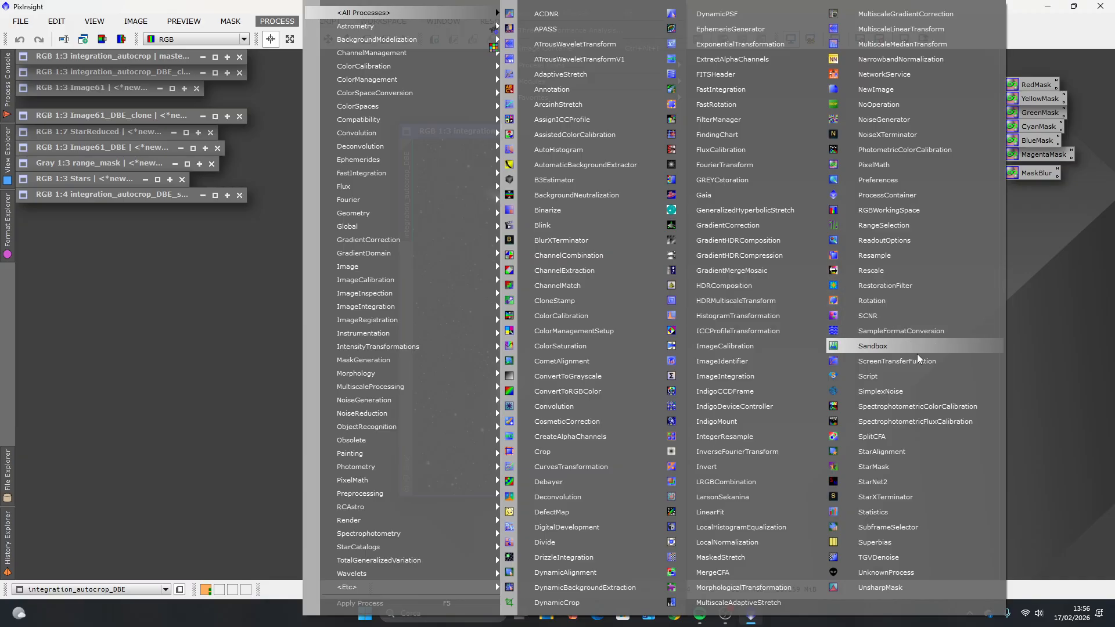
left_click(933, 409)
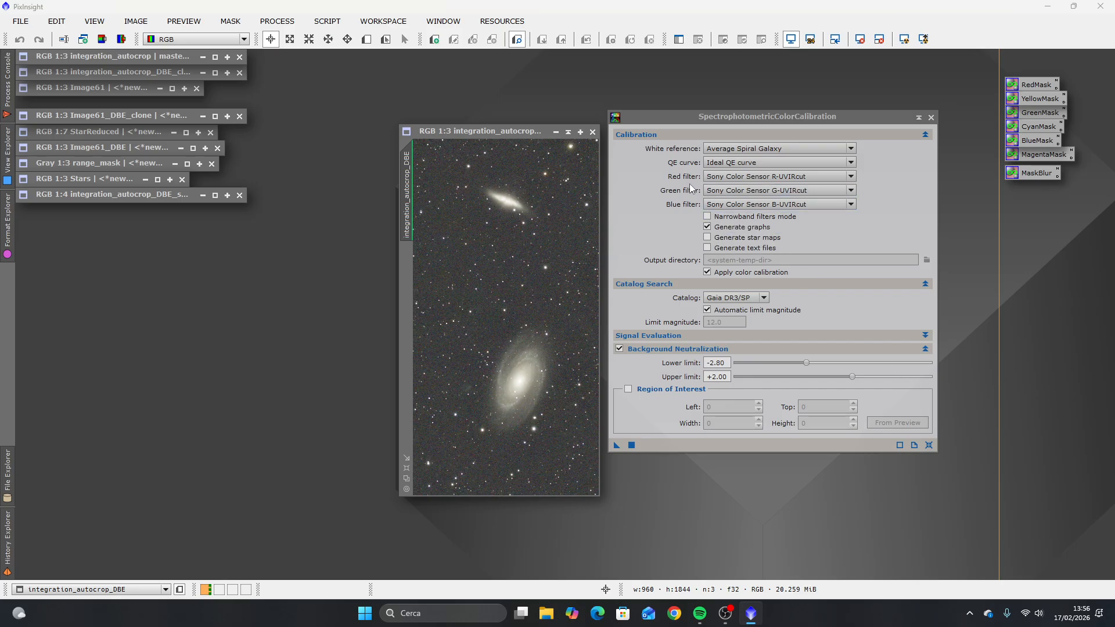
left_click_drag(535, 134, 495, 110)
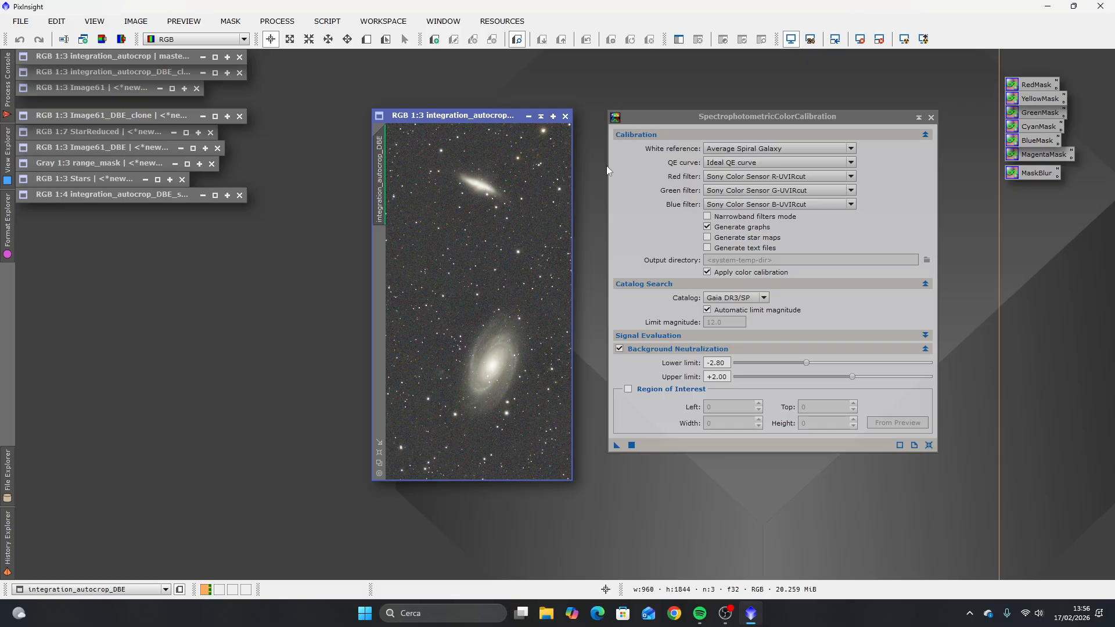
Step: Set the calibration's red, green and blue filters to Seestar-LP-R, Seestar-LP-G and Seestar-LP-B
left_click(776, 177)
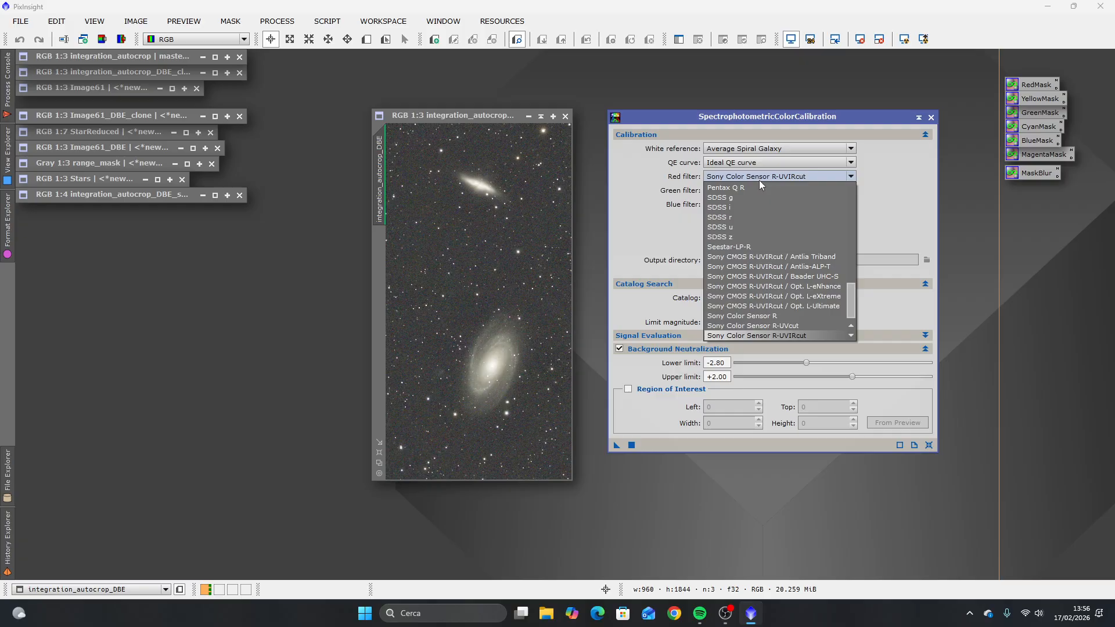
left_click(756, 249)
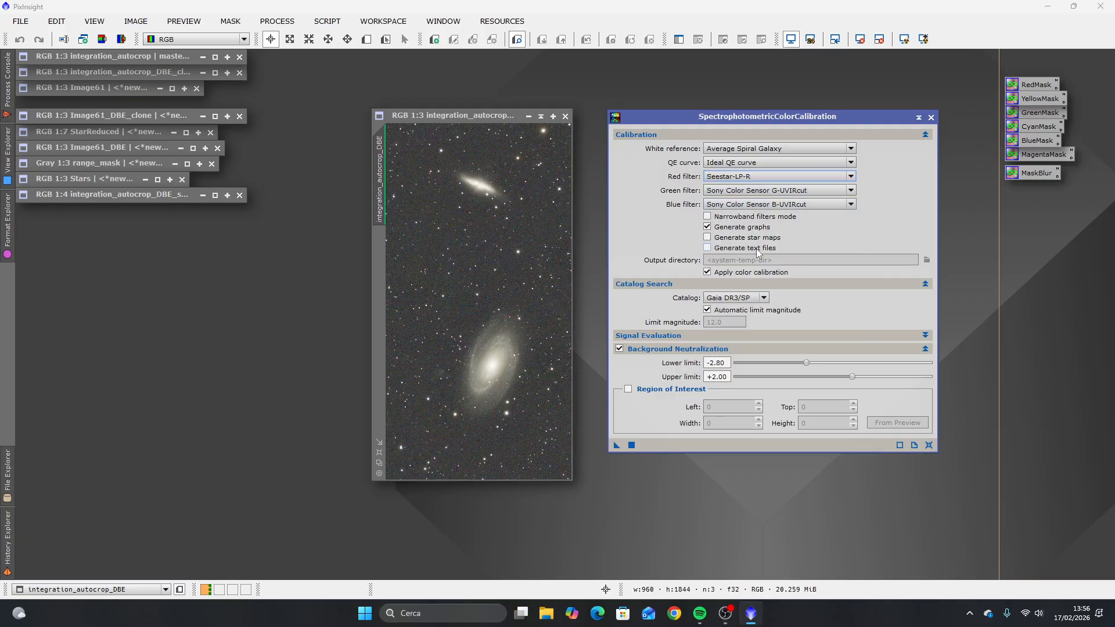
left_click(782, 191)
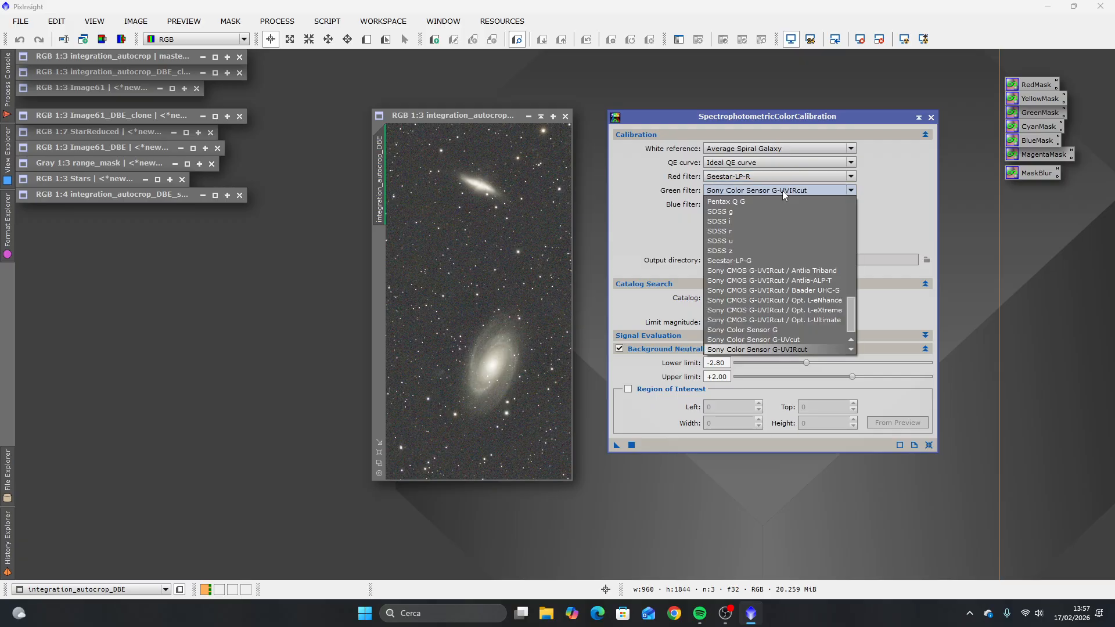
left_click(752, 259)
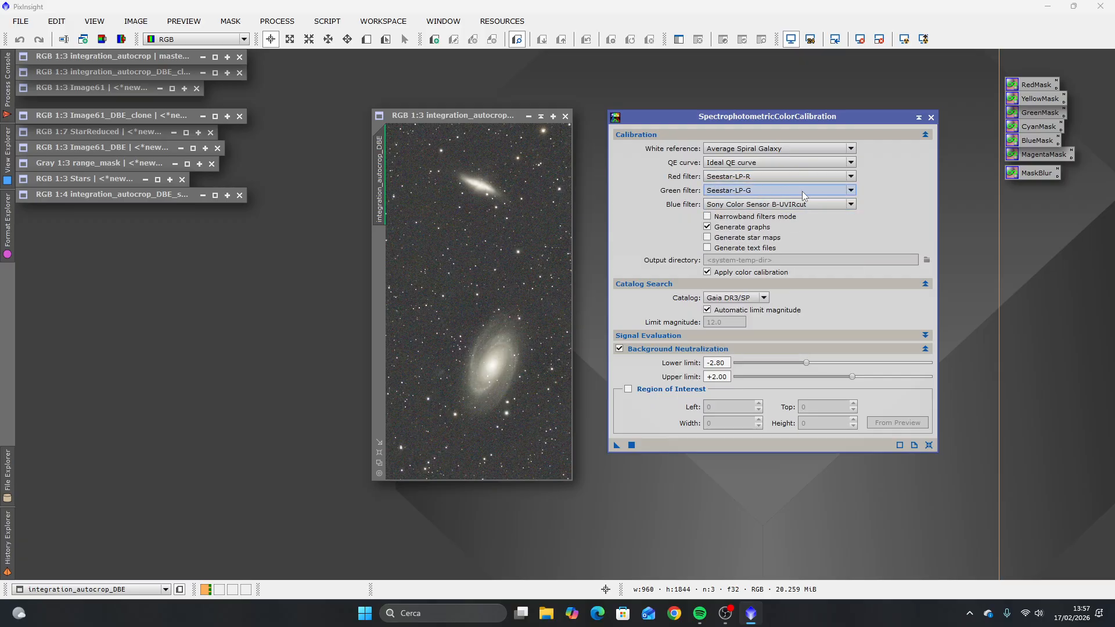
left_click(814, 203)
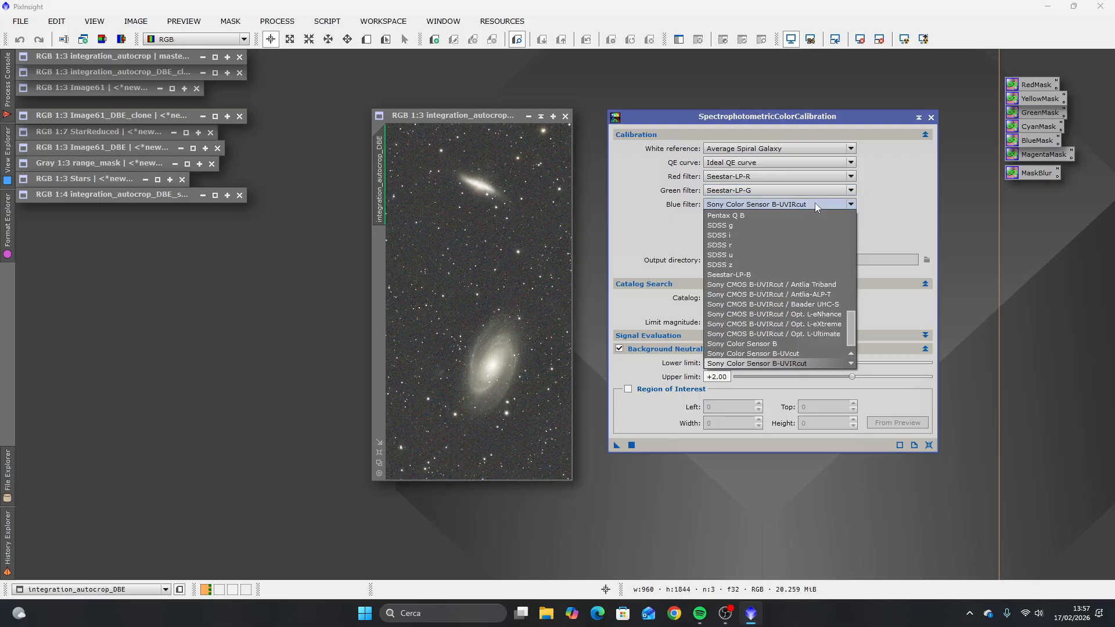
left_click(752, 273)
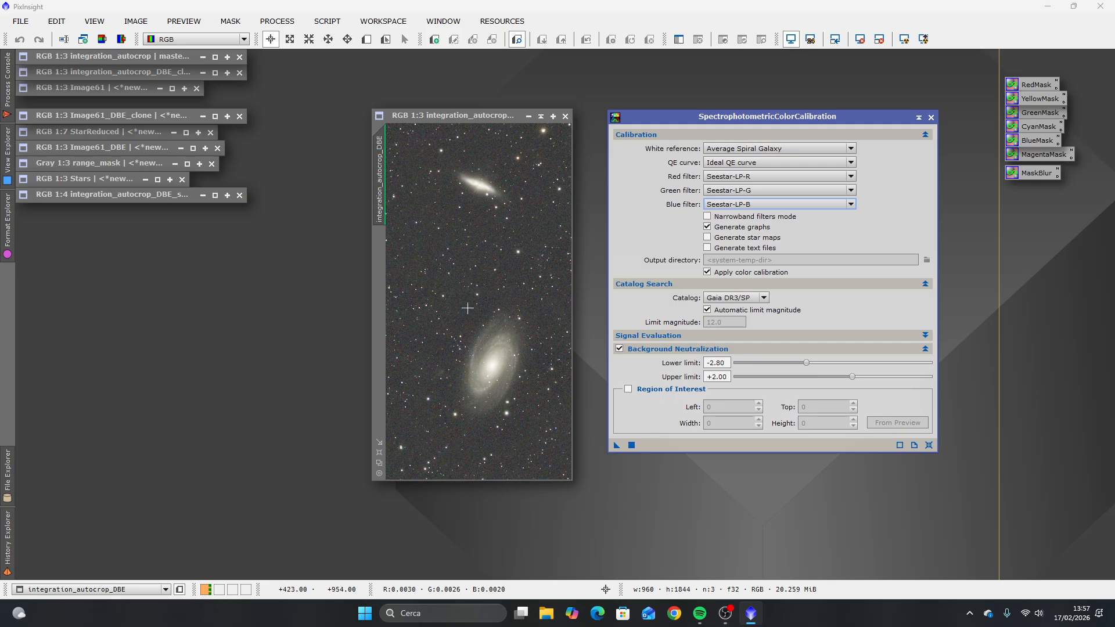
Step: Define a preview on a nearly star-free patch of background sky just above and left of the large spiral galaxy
scroll(464, 307, "up", 3)
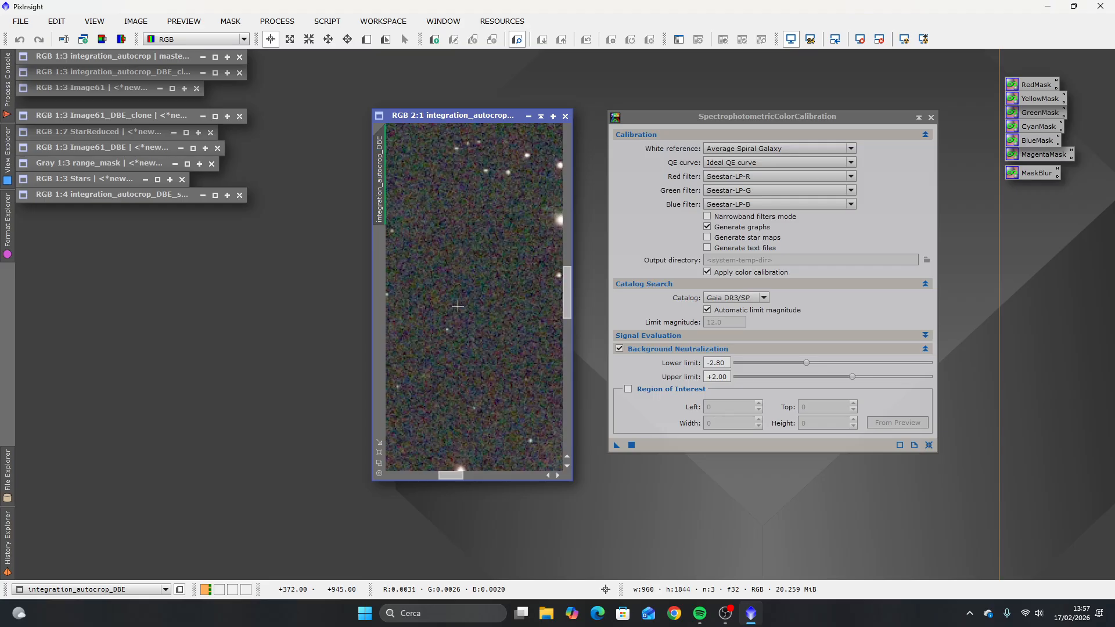
scroll(458, 306, "down", 5)
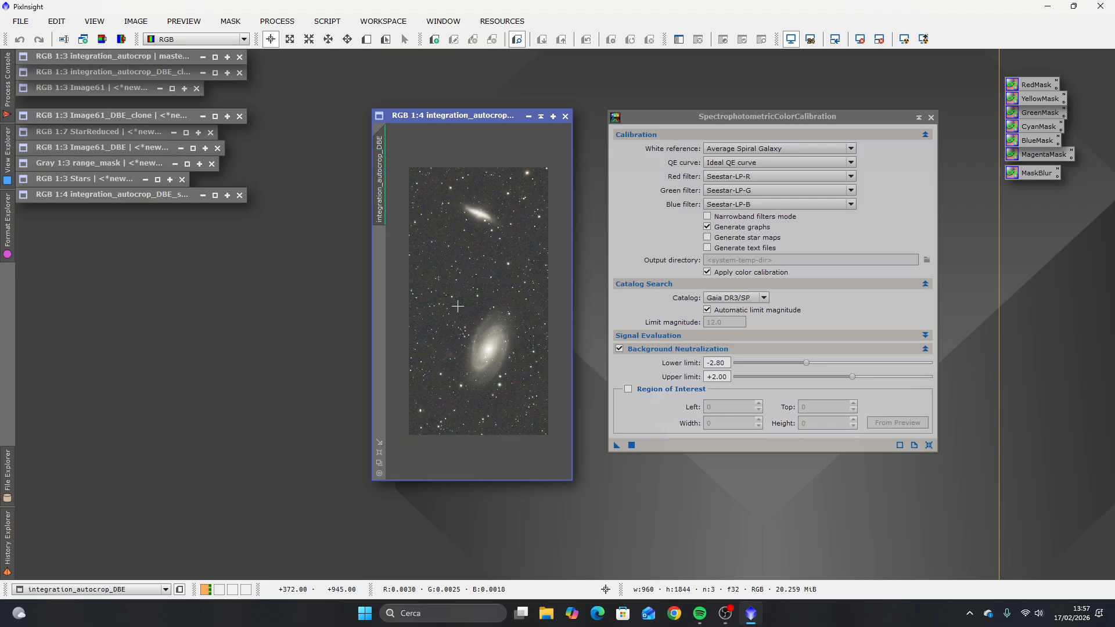
scroll(458, 308, "up", 3)
scroll(457, 307, "up", 1)
scroll(458, 309, "down", 3)
scroll(457, 311, "up", 1)
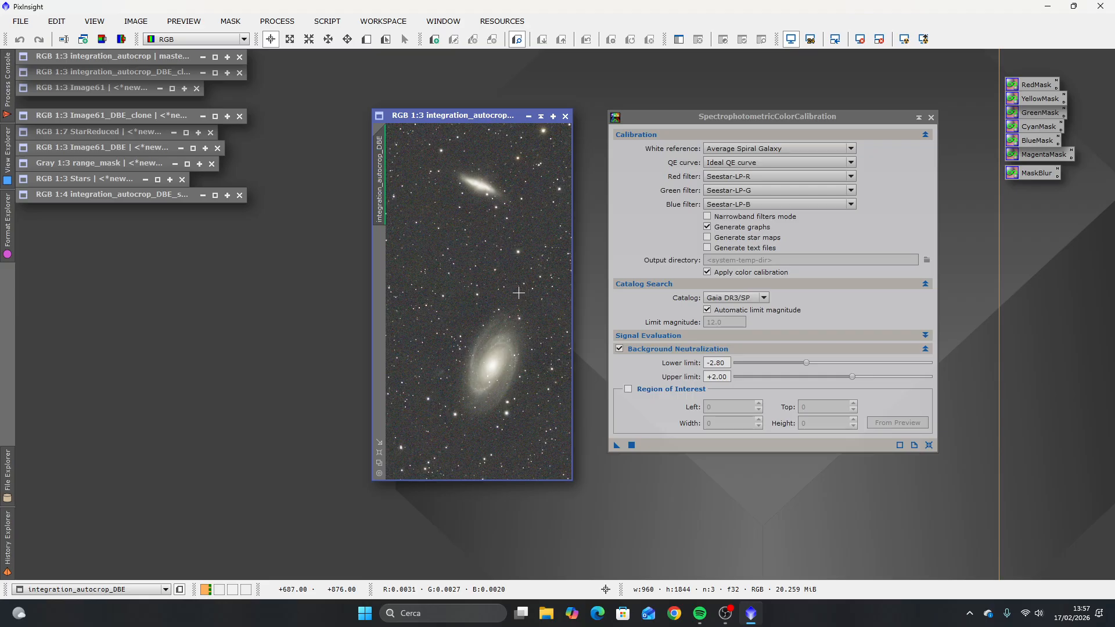
scroll(455, 318, "up", 2)
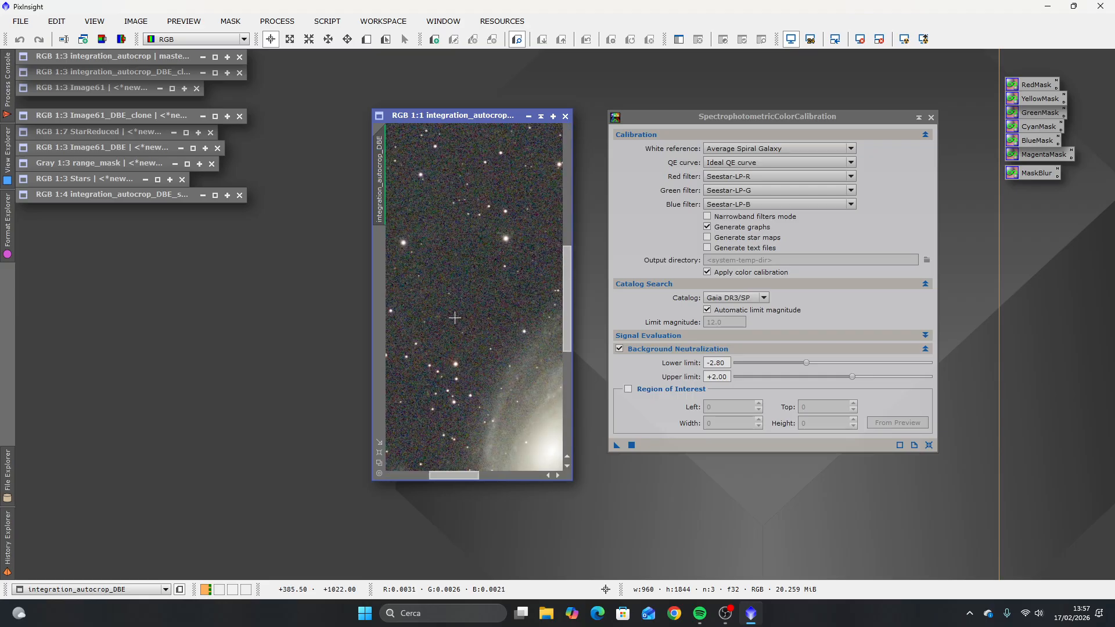
scroll(455, 317, "up", 1)
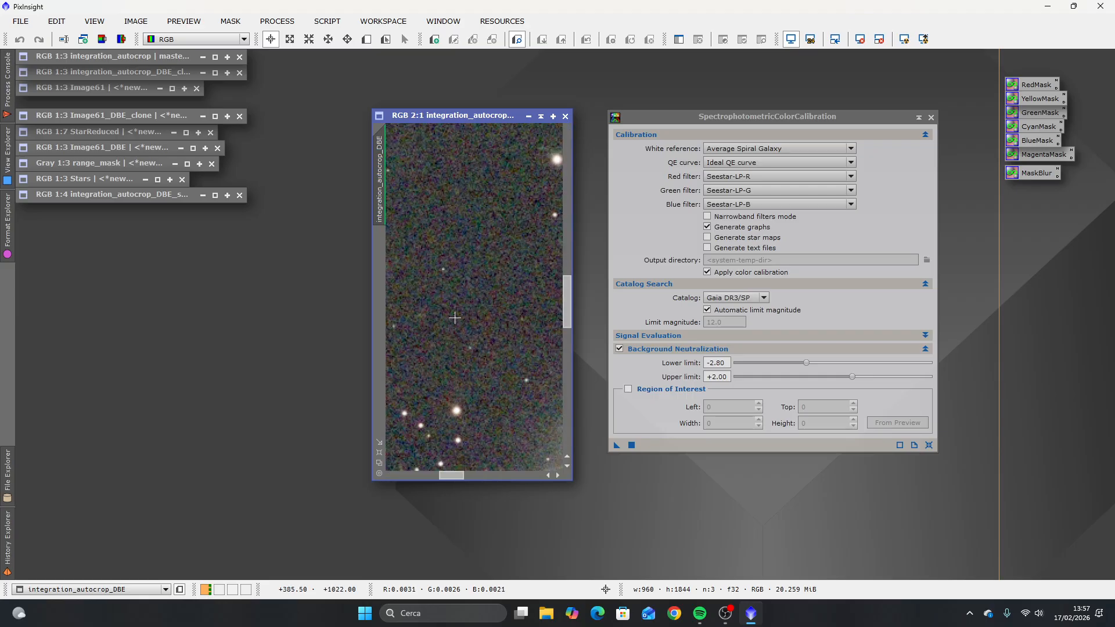
left_click(366, 42)
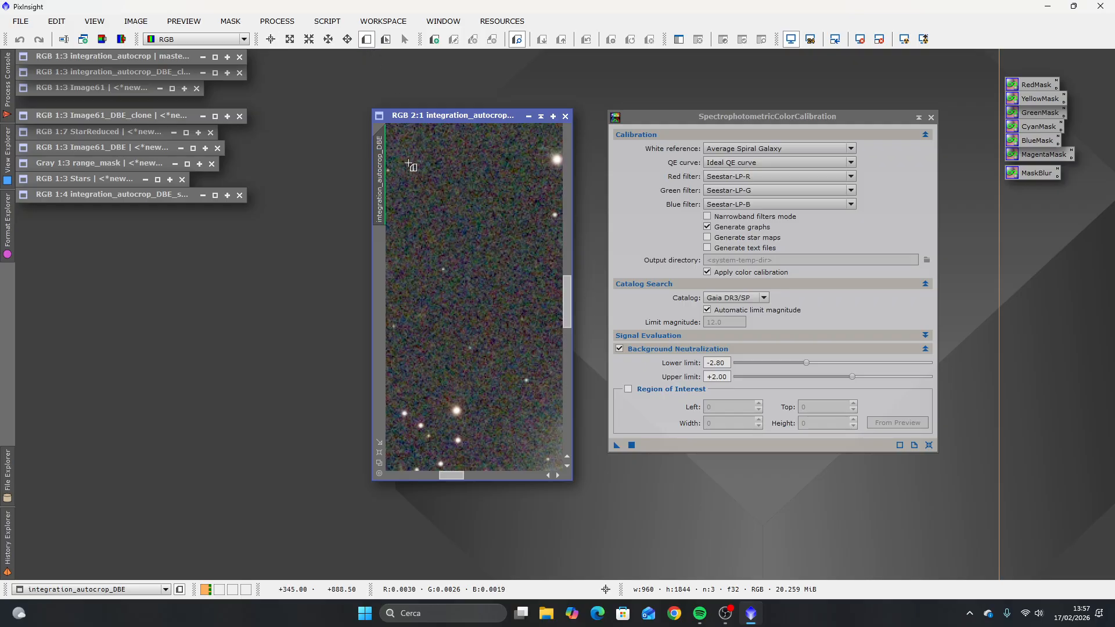
left_click_drag(408, 163, 535, 359)
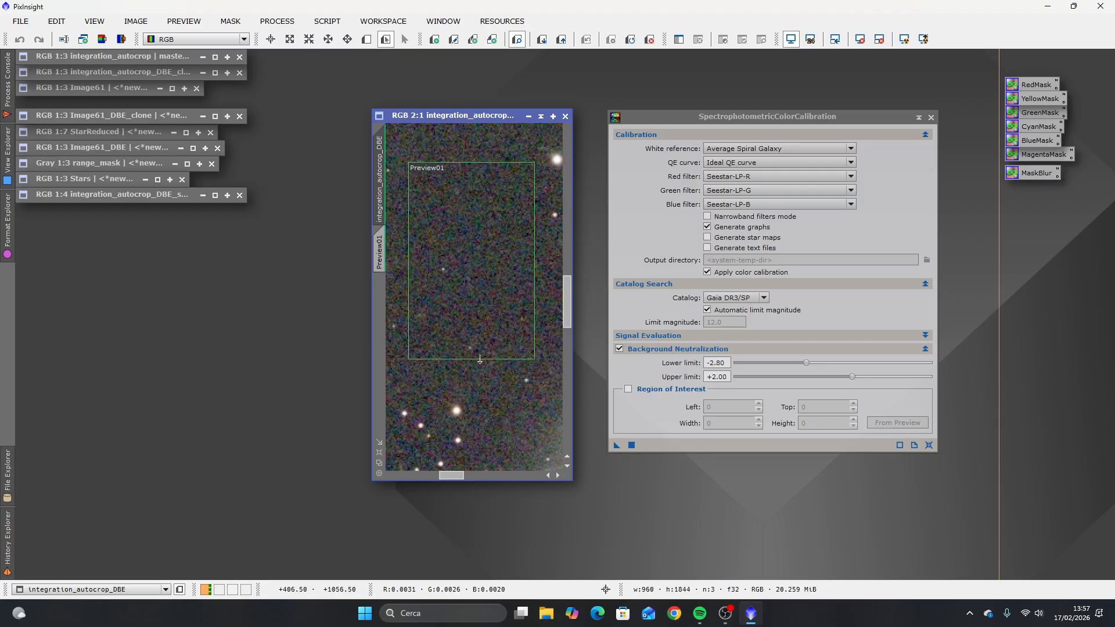
scroll(486, 364, "down", 2)
scroll(486, 365, "up", 1)
scroll(473, 355, "down", 2)
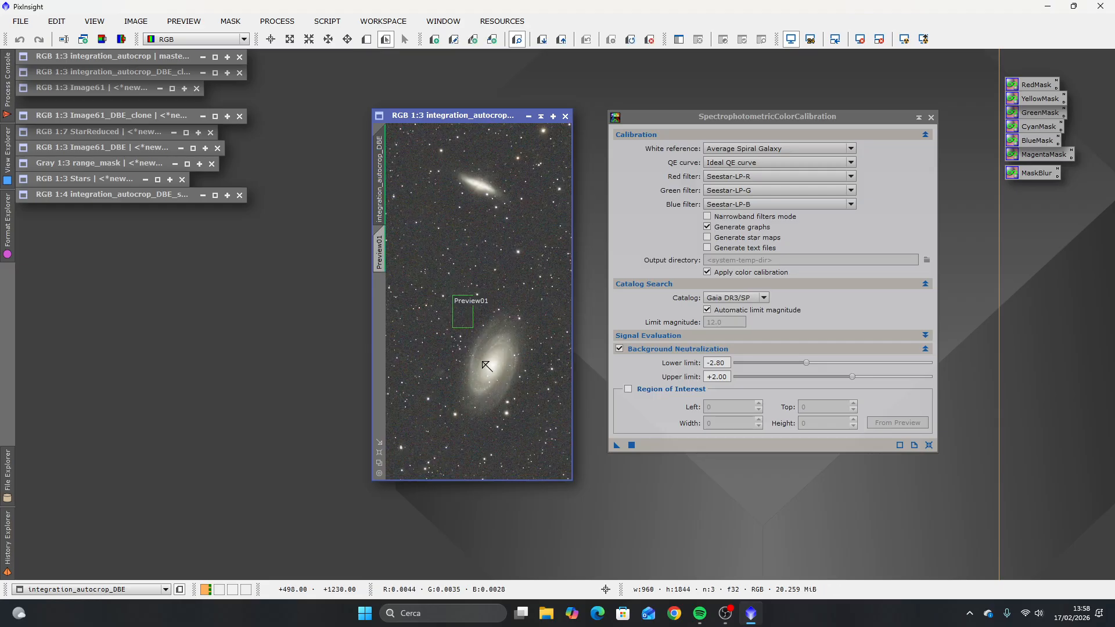
Step: Enable the background neutralization's region of interest and take its coordinates from Preview01 of the integration_autocrop_DBE image
scroll(459, 323, "up", 2)
scroll(461, 322, "up", 1)
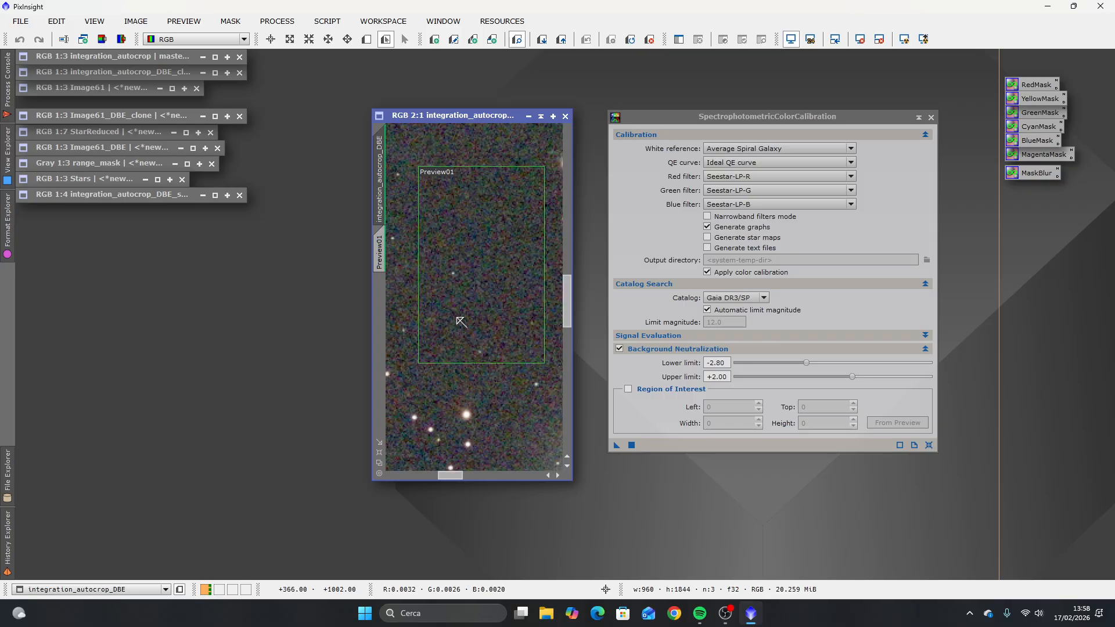
scroll(461, 321, "down", 1)
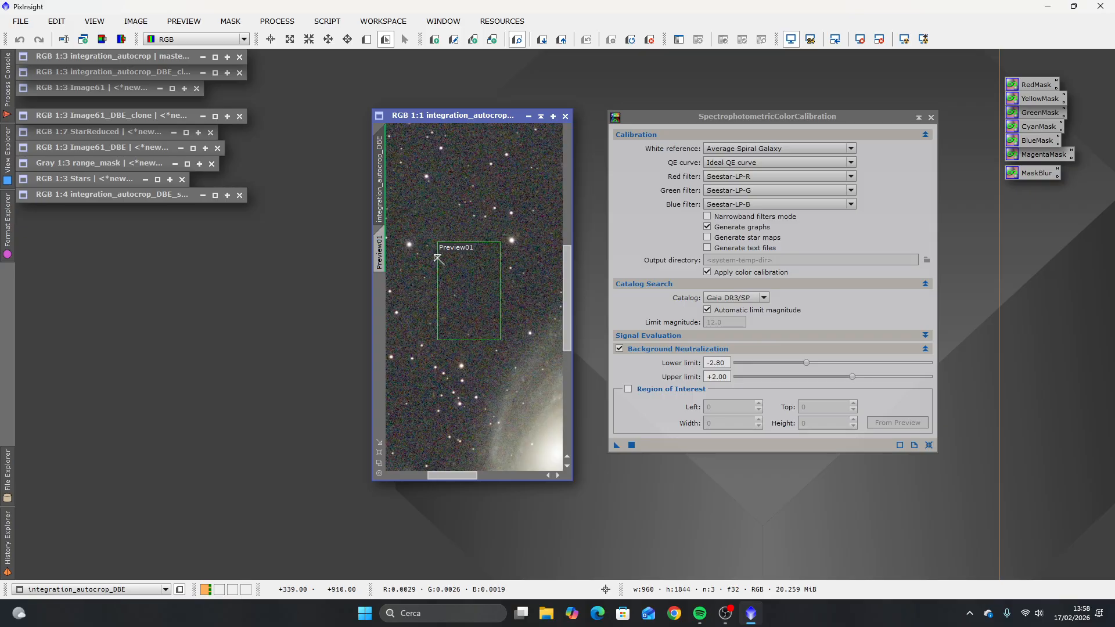
scroll(485, 341, "down", 2)
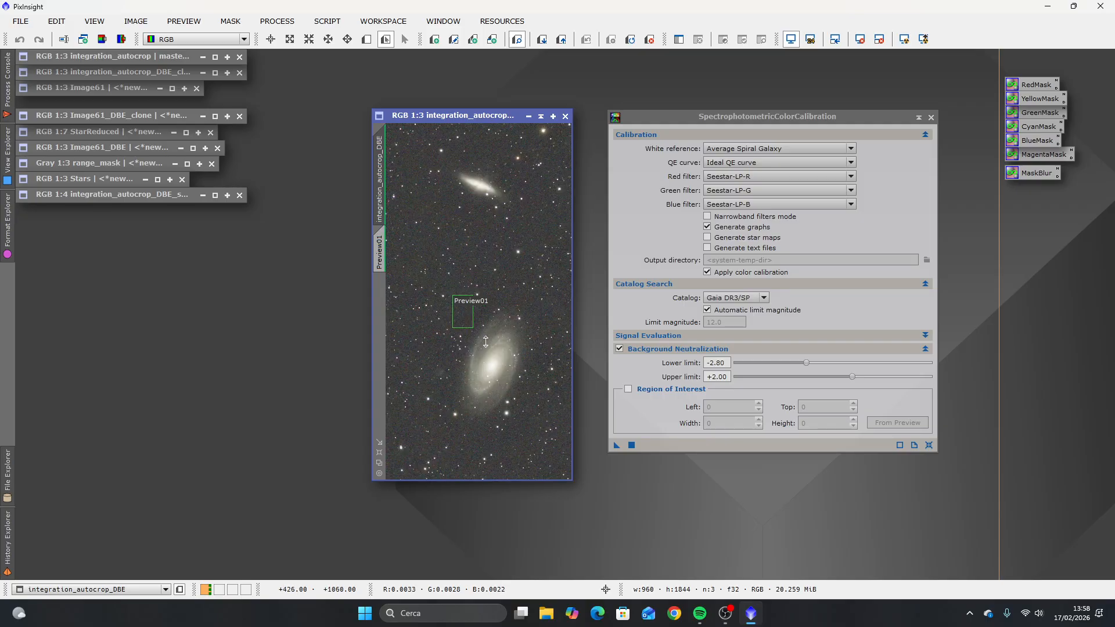
left_click(627, 389)
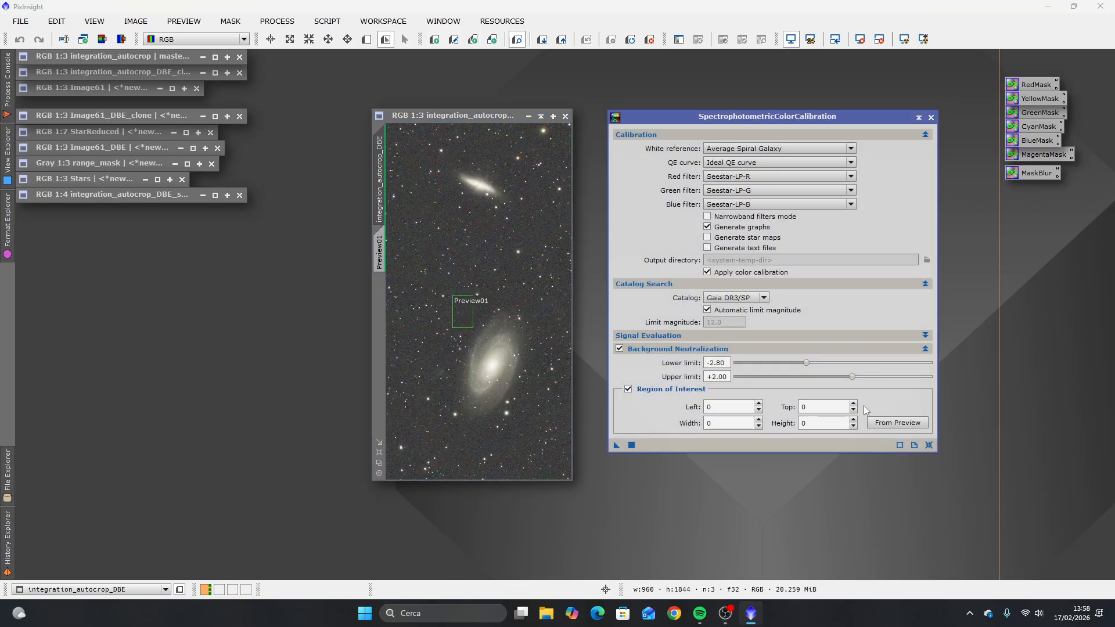
left_click(896, 424)
left_click(510, 297)
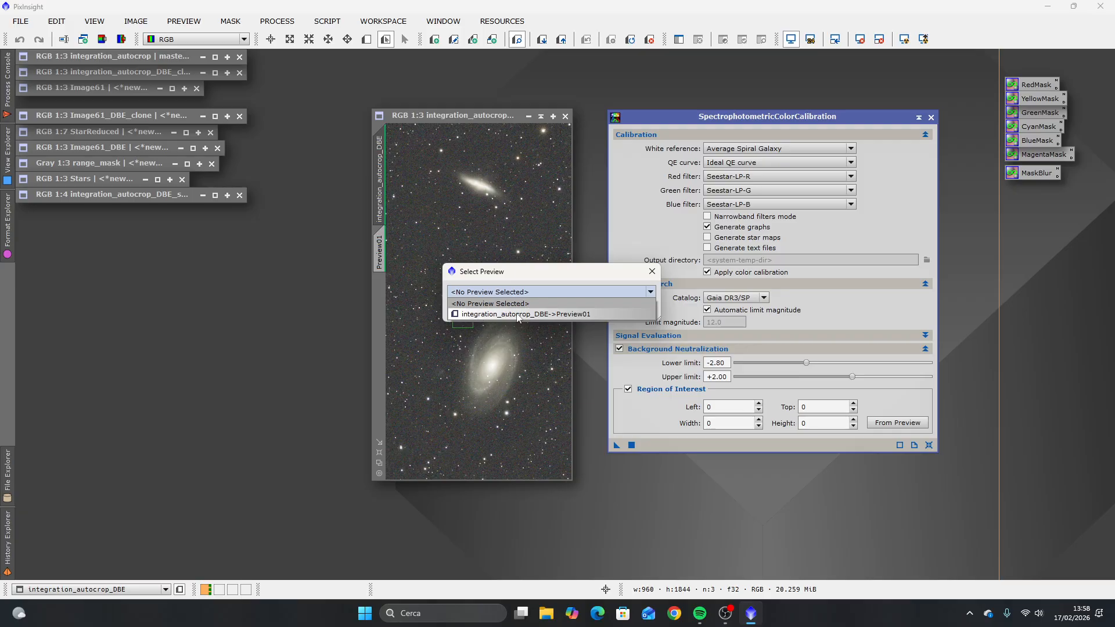
left_click(550, 314)
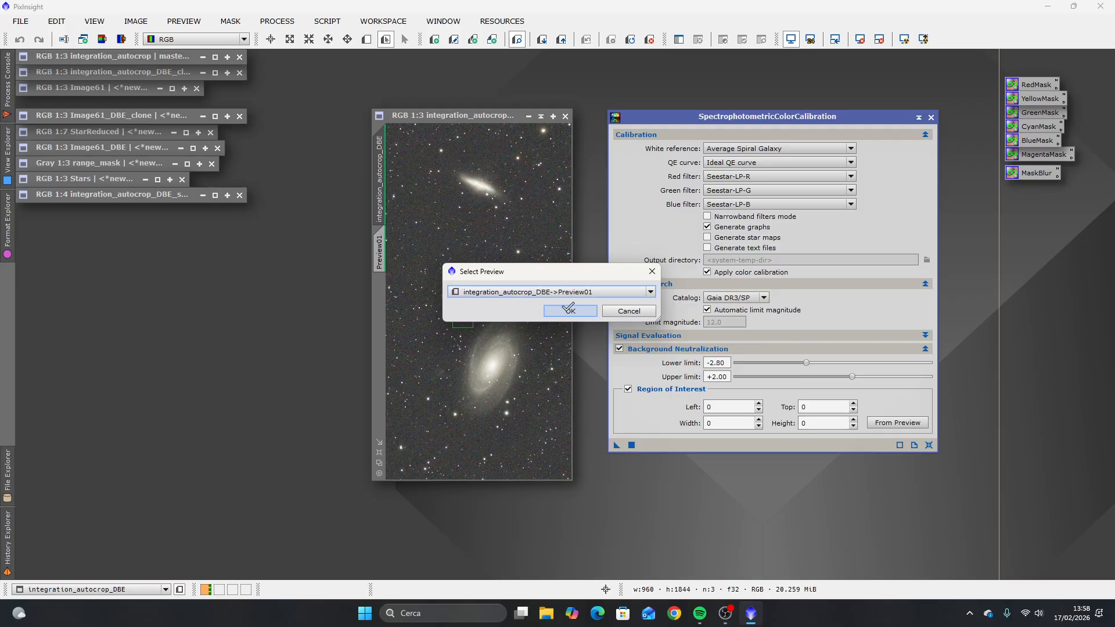
left_click(568, 309)
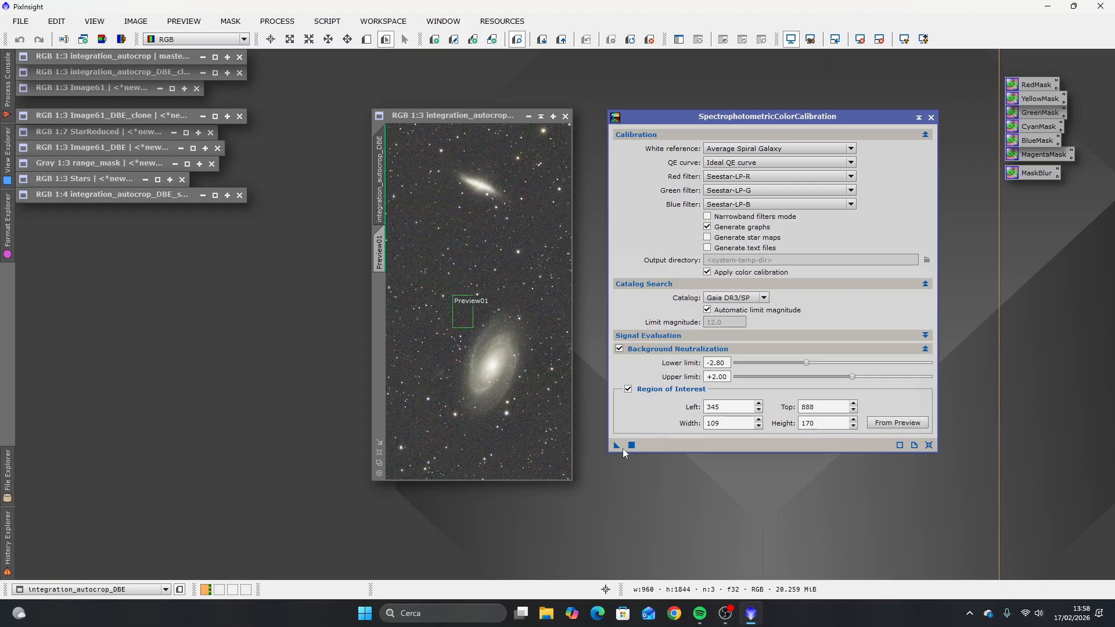
Step: Apply the colour calibration to the integration_autocrop_DBE image, then close the resulting graphs and the process
left_click_drag(616, 450, 473, 323)
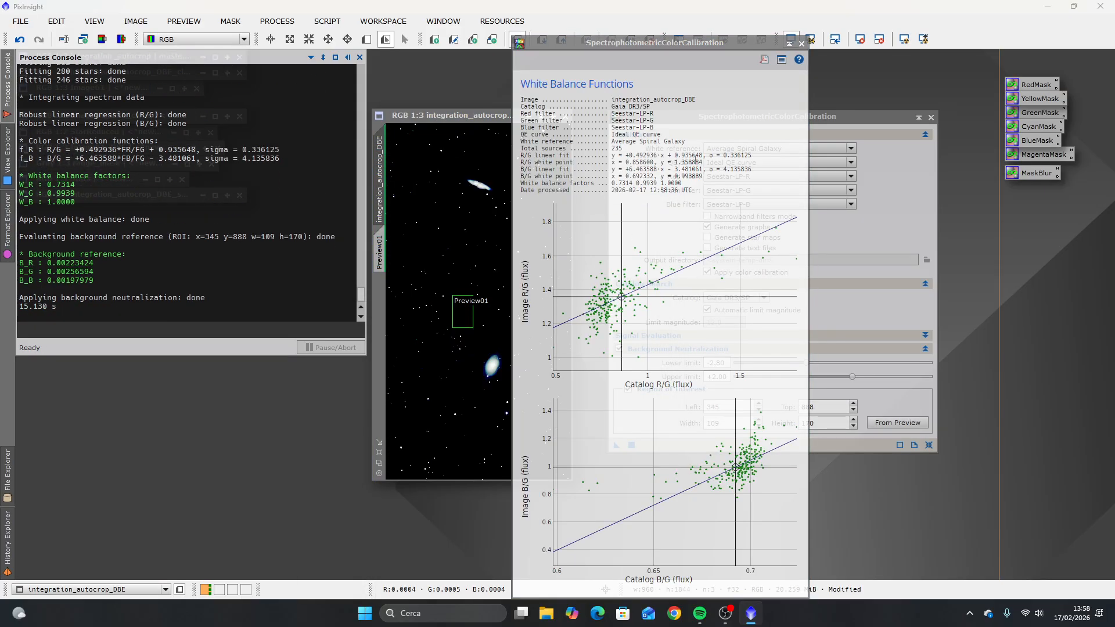
left_click(801, 44)
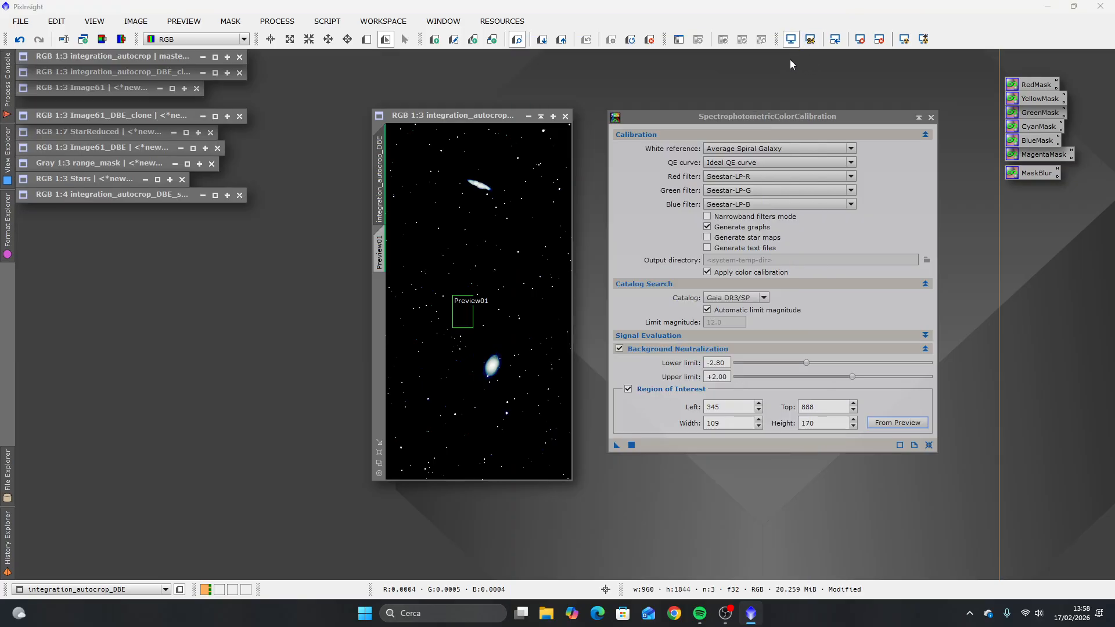
left_click(930, 117)
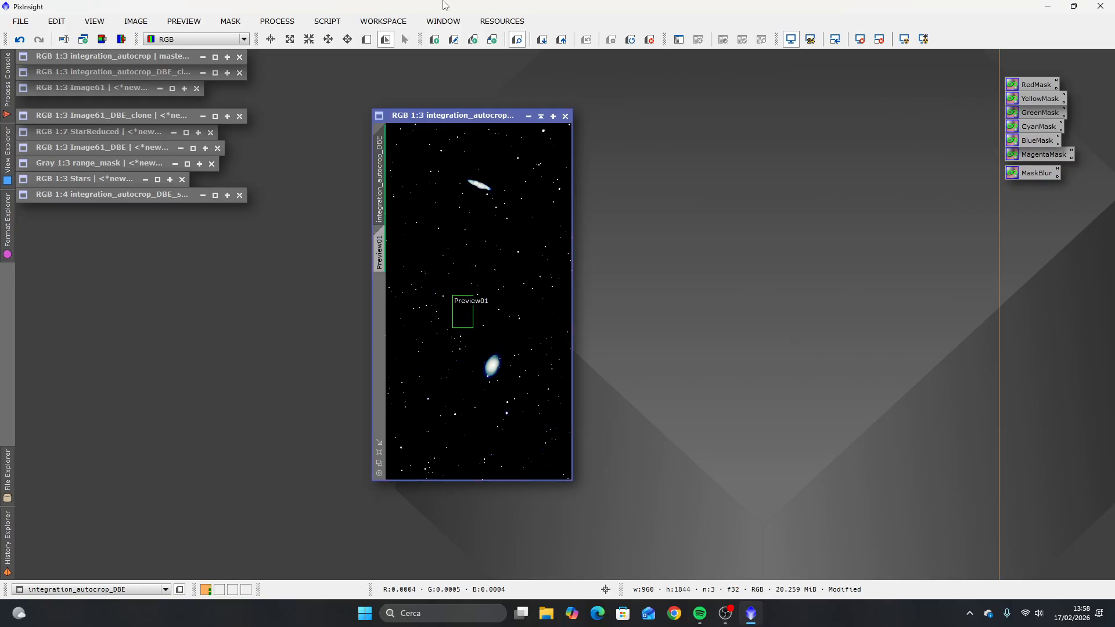
Step: Auto-stretch the calibrated image's display with linked RGB channels using ScreenTransferFunction
left_click(296, 24)
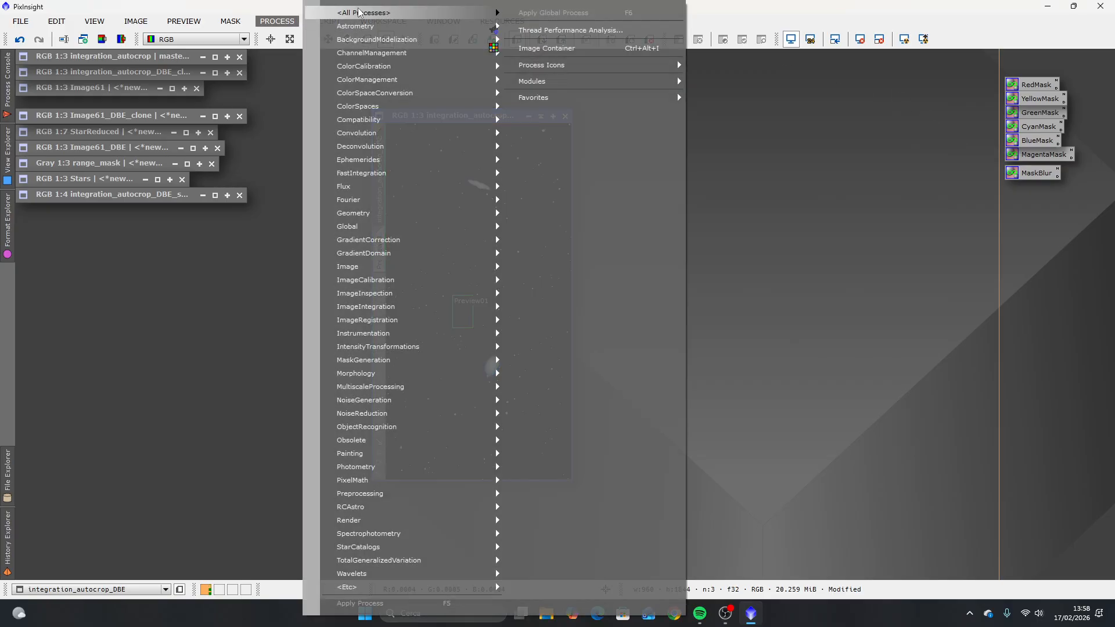
mouse_move(407, 12)
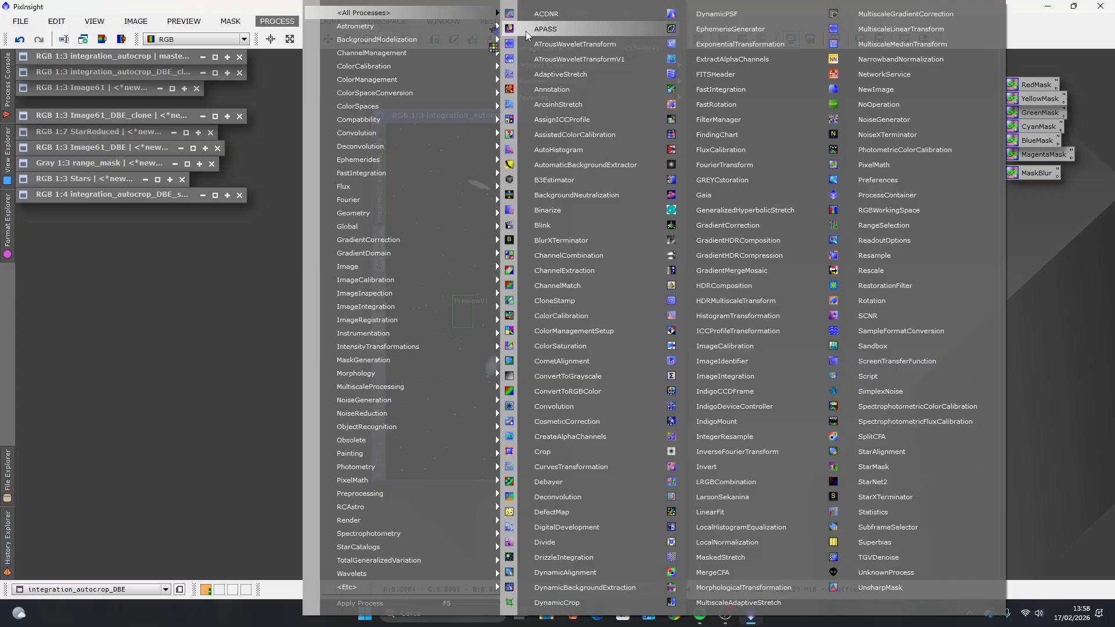
left_click(904, 360)
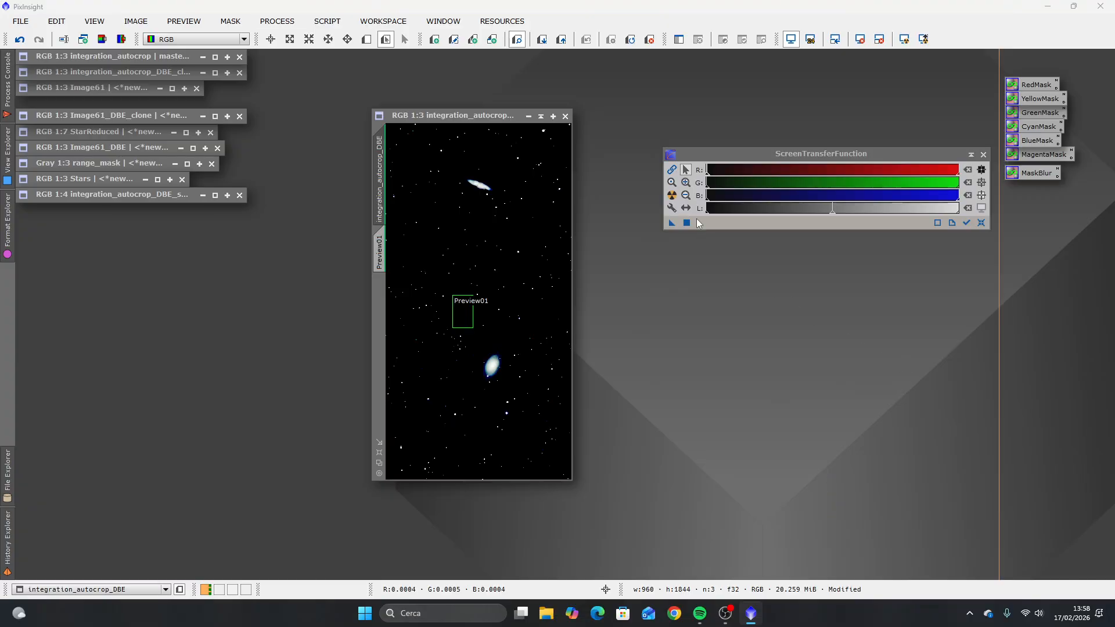
left_click(671, 171)
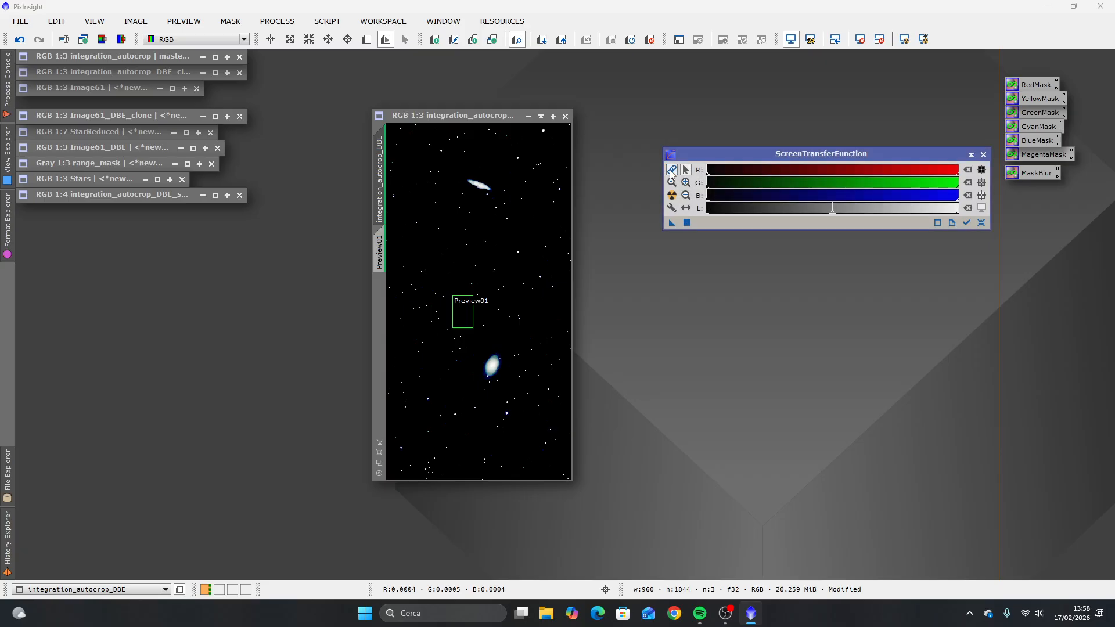
left_click(672, 196)
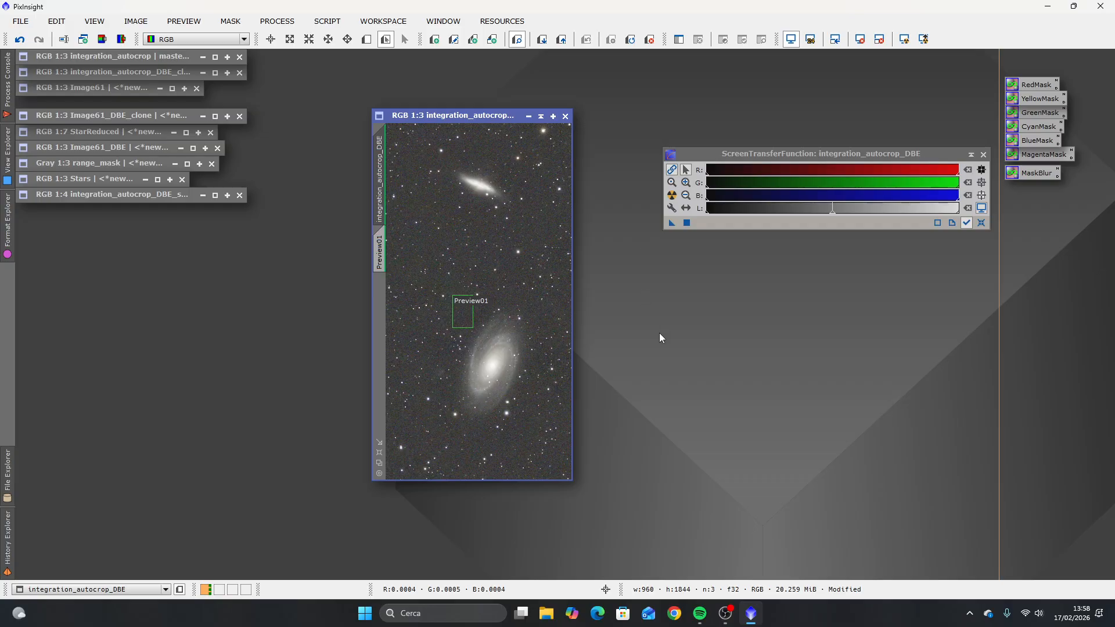
Step: Compare the calibrated image side by side with the original, examining the small edge-on galaxy closely, then minimize the original
double_click(118, 55)
left_click_drag(454, 89, 287, 114)
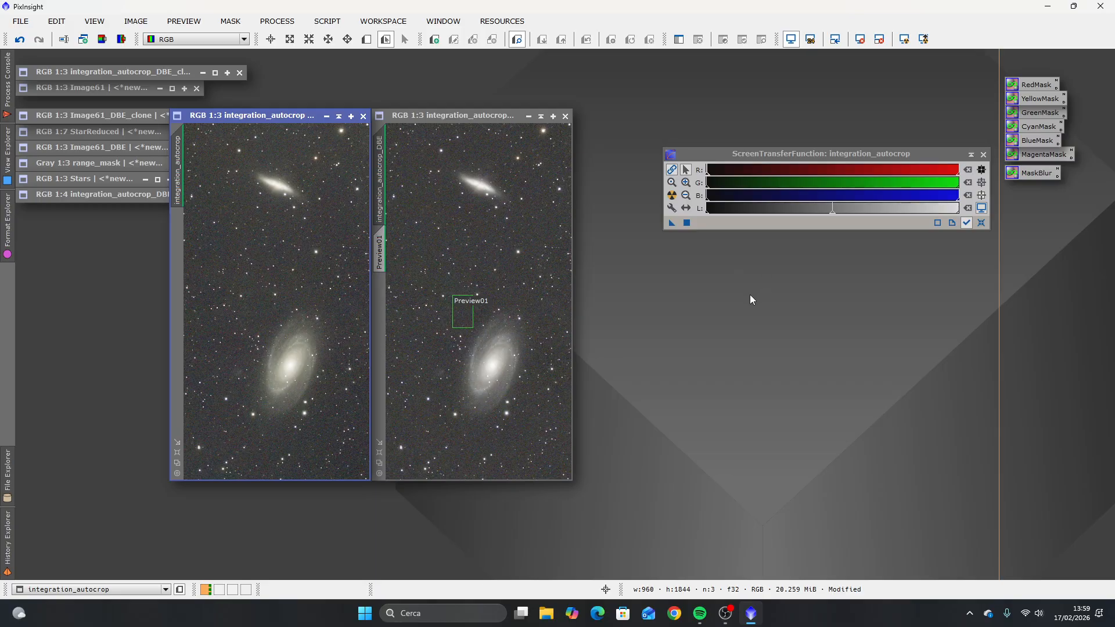
scroll(491, 192, "up", 2)
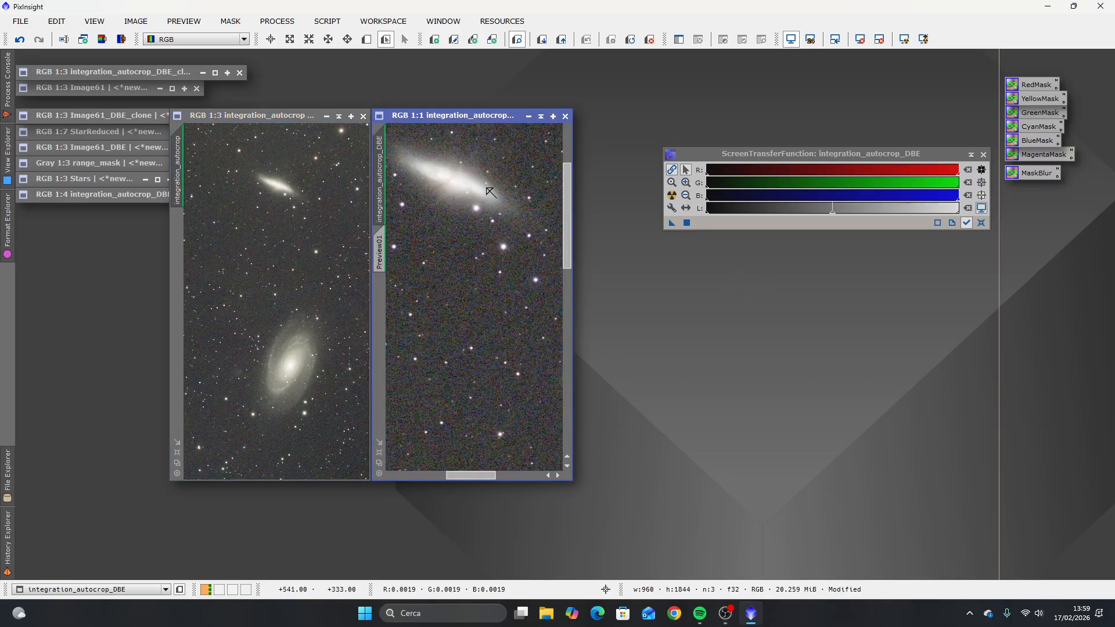
scroll(473, 196, "up", 1)
scroll(411, 154, "up", 1)
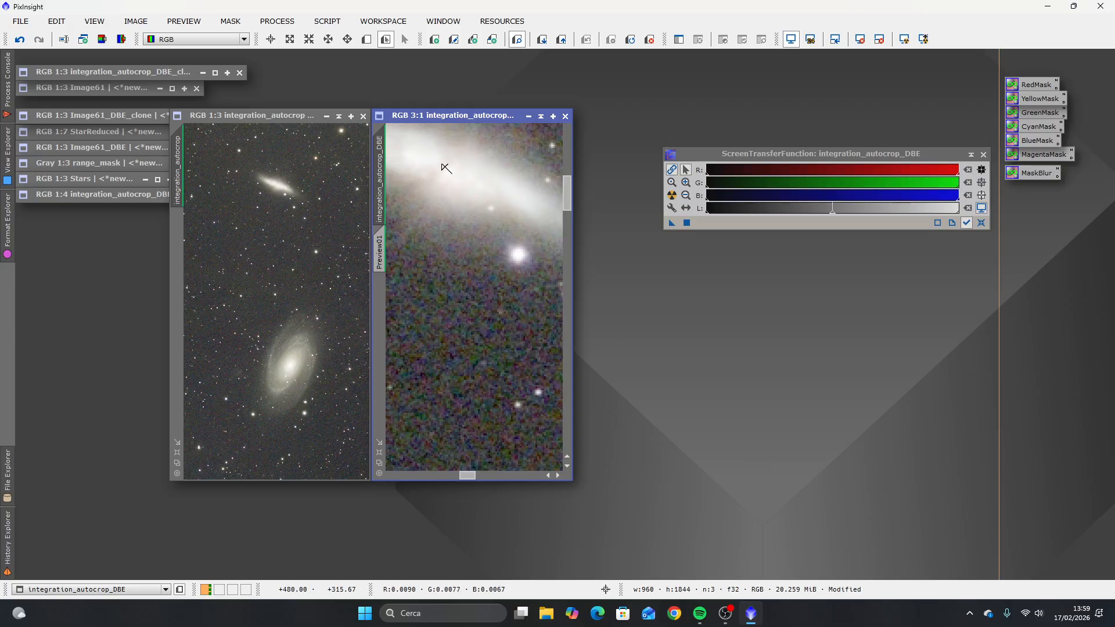
scroll(486, 262, "down", 2)
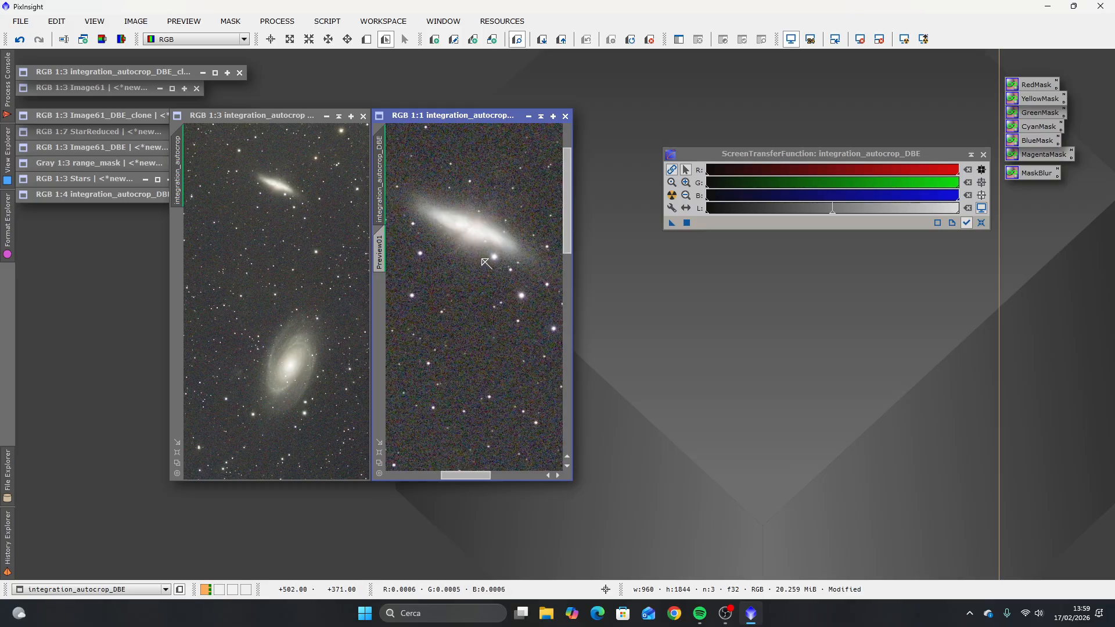
scroll(486, 262, "down", 2)
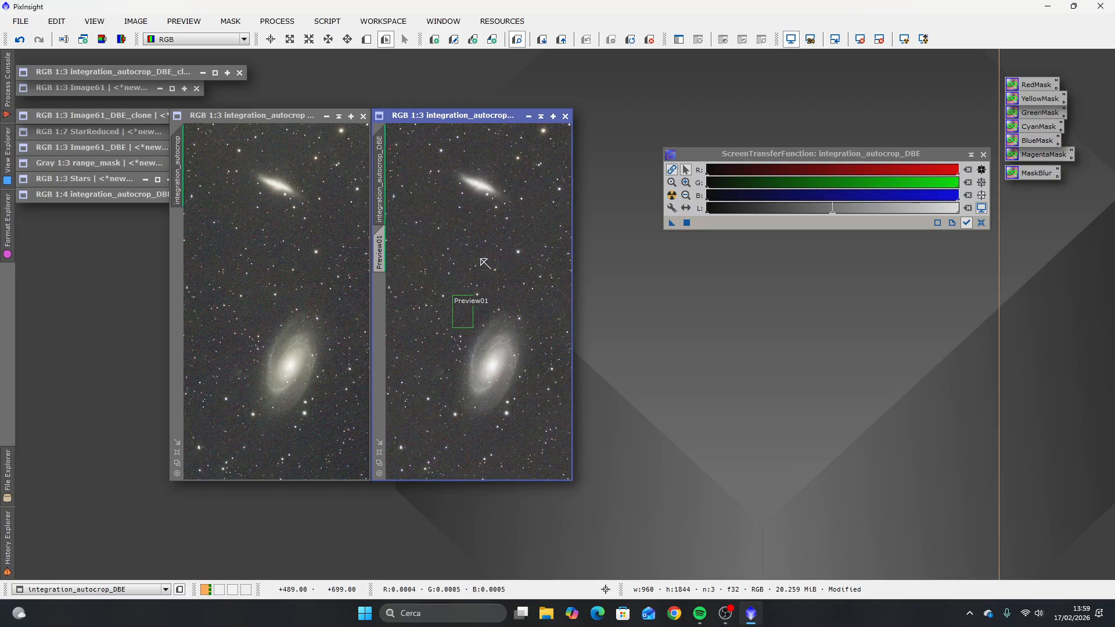
left_click(338, 117)
left_click_drag(469, 116, 435, 117)
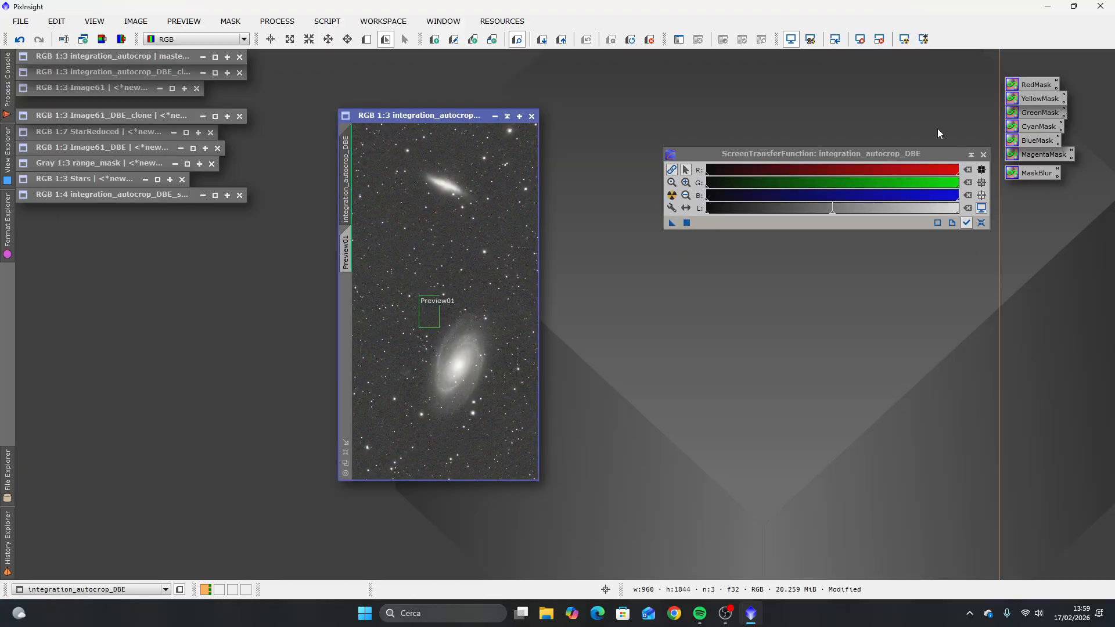
Step: Close ScreenTransferFunction and delete the background preview from the calibrated image
left_click(983, 154)
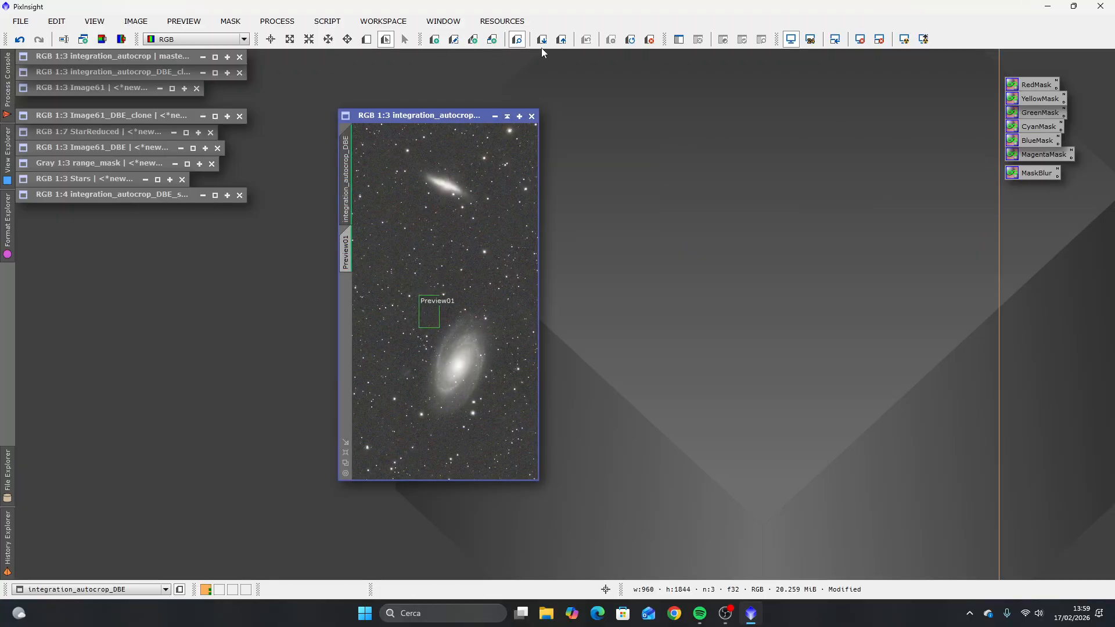
left_click(649, 42)
left_click_drag(446, 118, 439, 100)
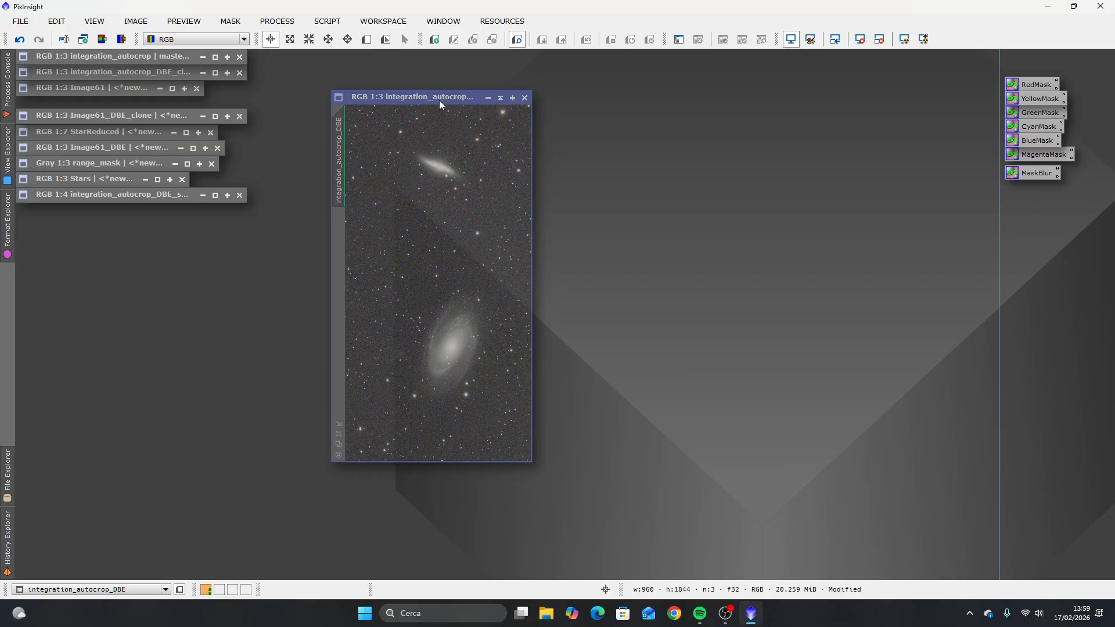
Step: Open the NoiseXTerminator process beside the calibrated image and reset its parameters to the defaults
left_click(287, 23)
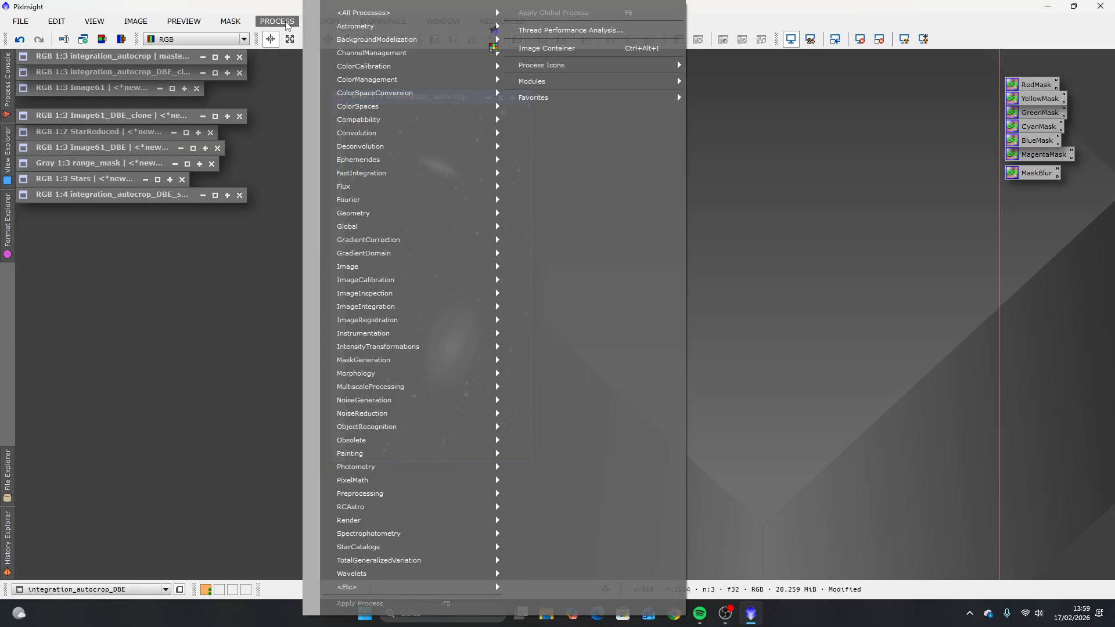
mouse_move(368, 15)
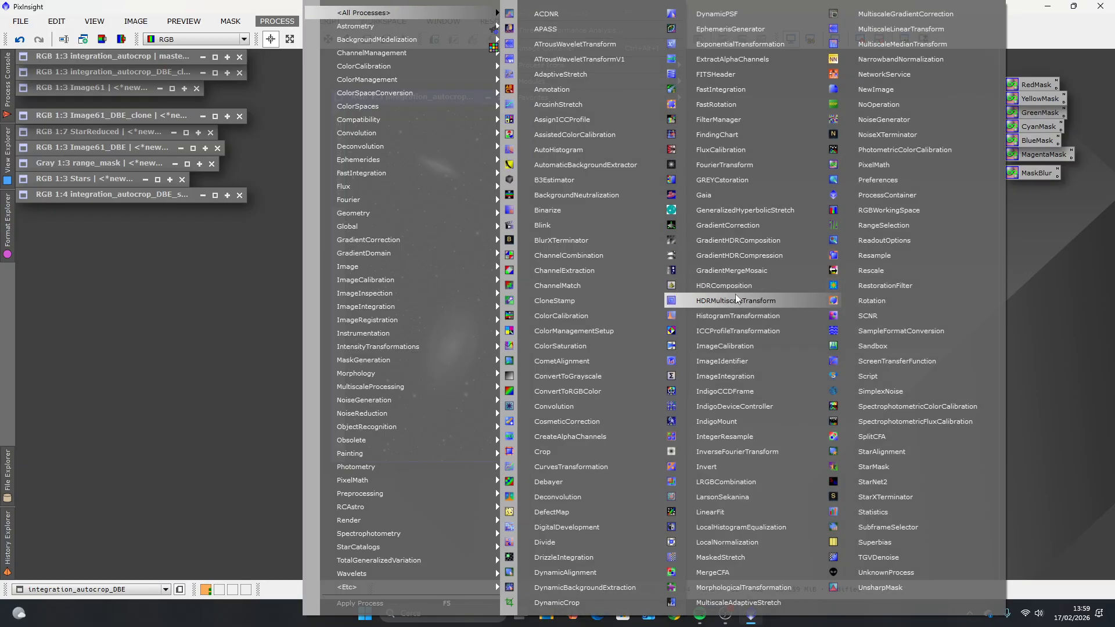
left_click(879, 135)
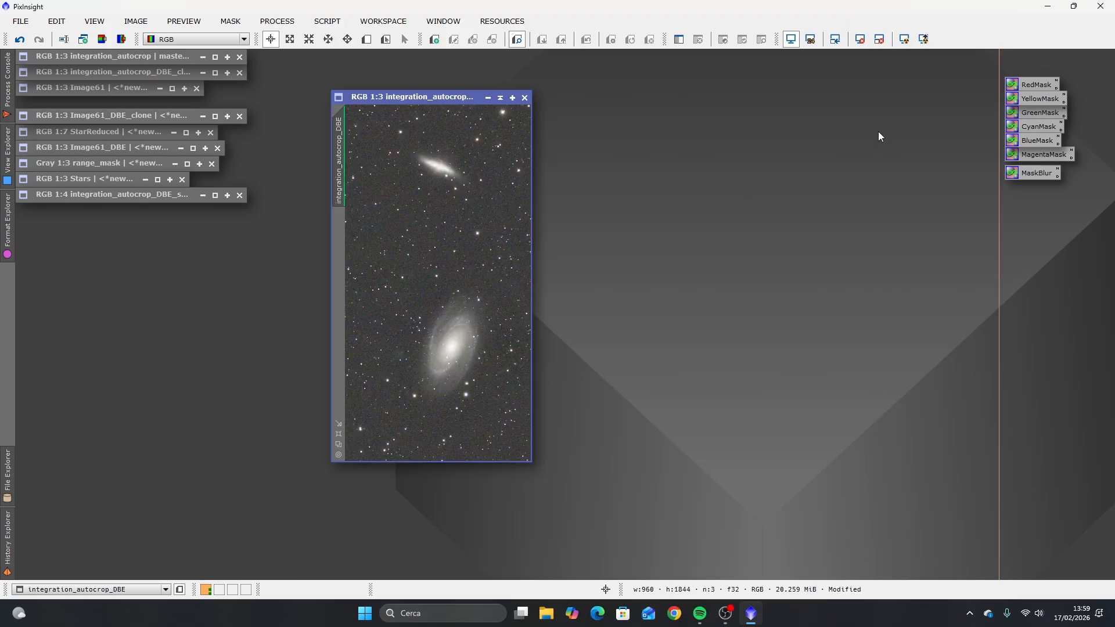
left_click_drag(817, 134, 741, 148)
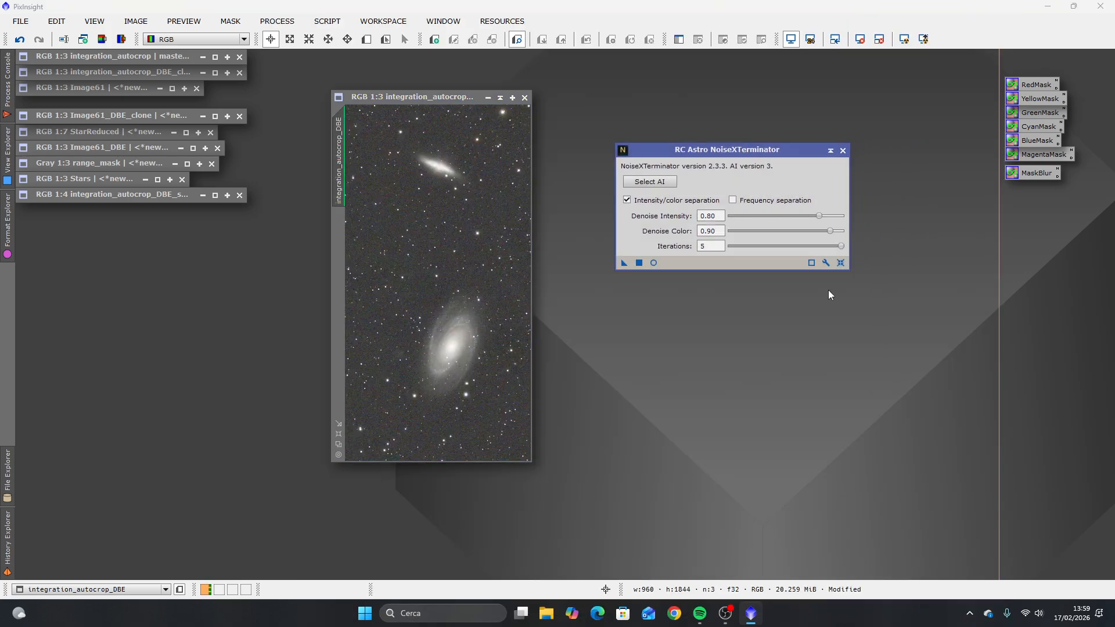
left_click(840, 263)
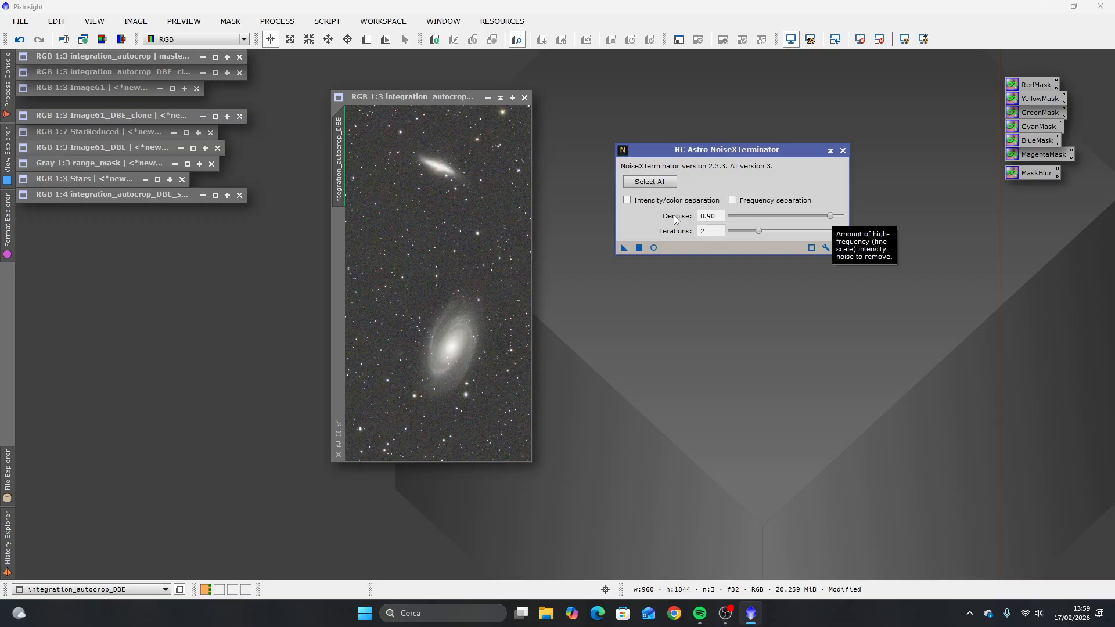
Step: Enable intensity/color separation in NoiseXTerminator and set Denoise Intensity to 0.60
left_click(627, 201)
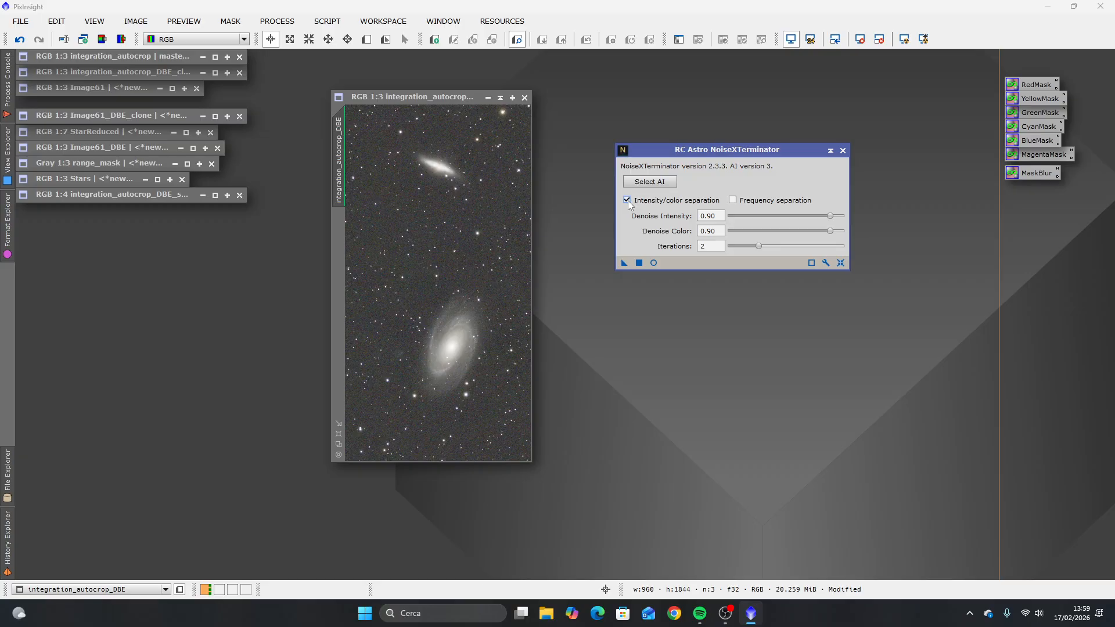
left_click_drag(822, 221, 803, 224)
left_click_drag(804, 226, 798, 225)
Step: Inspect the background noise, set Denoise Intensity to 0.65 and apply the noise reduction to the calibrated image
scroll(435, 219, "up", 4)
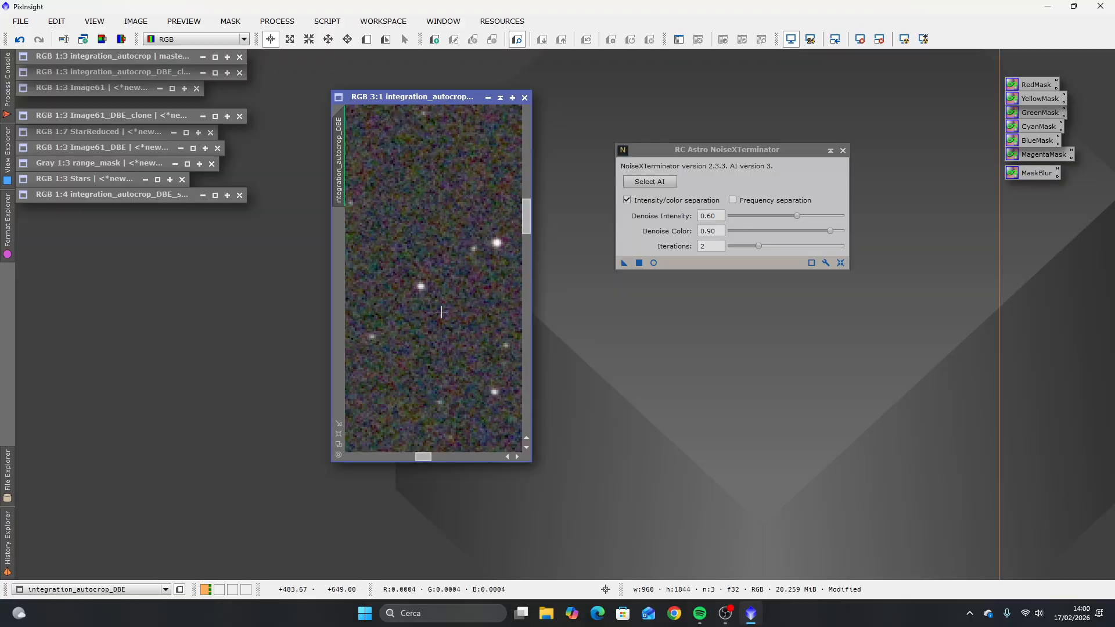
scroll(425, 261, "down", 5)
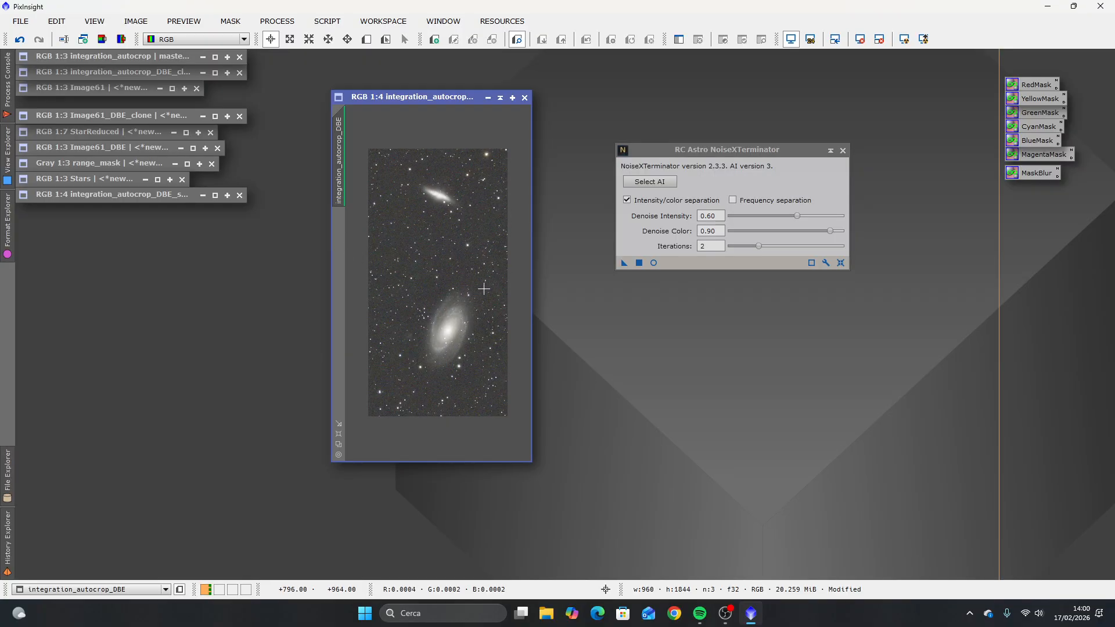
scroll(445, 231, "up", 3)
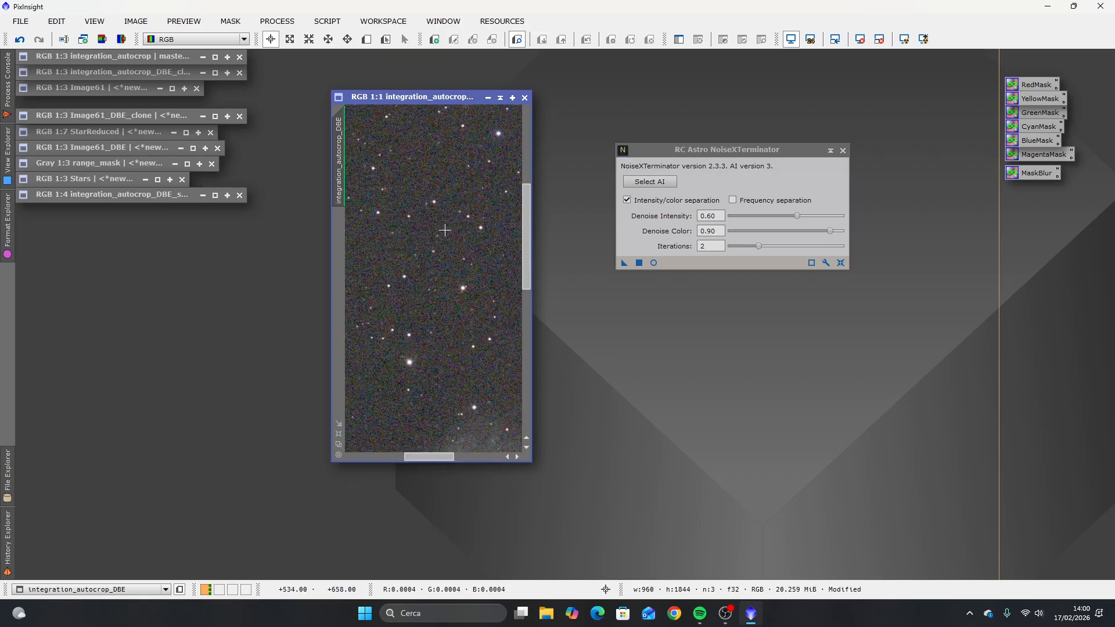
scroll(440, 277, "down", 2)
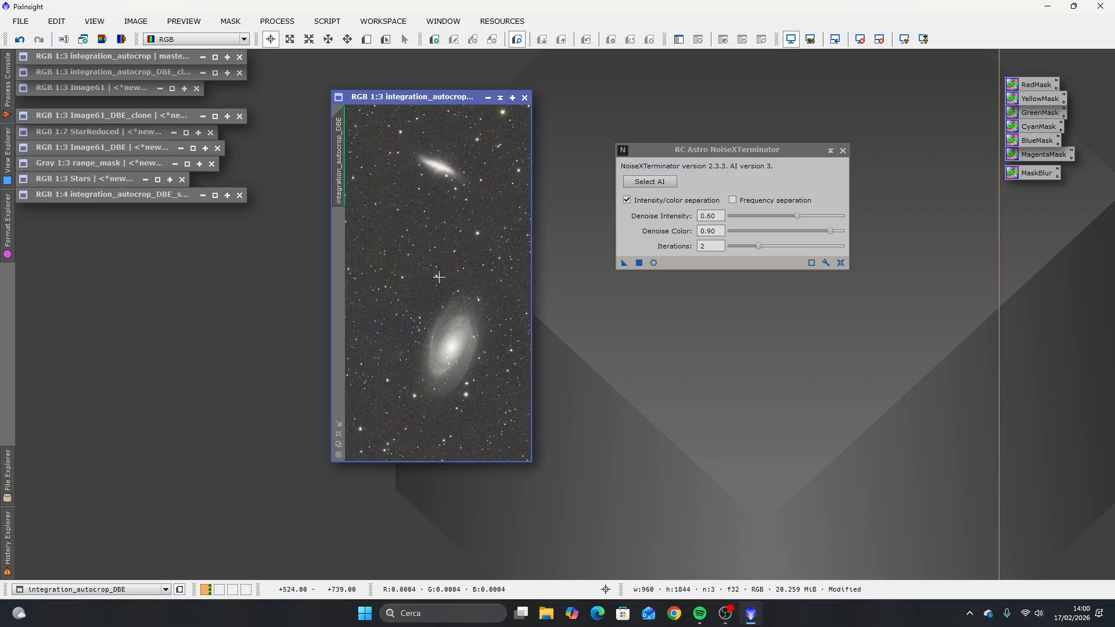
left_click(796, 216)
left_click_drag(796, 217, 796, 216)
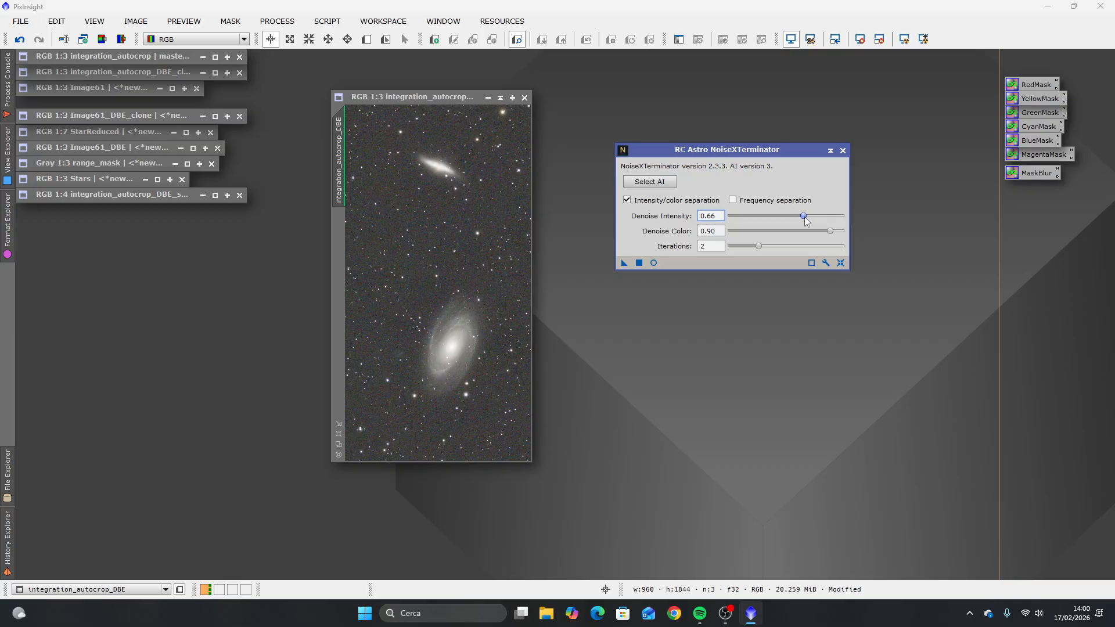
left_click_drag(799, 216, 804, 217)
left_click_drag(625, 263, 382, 259)
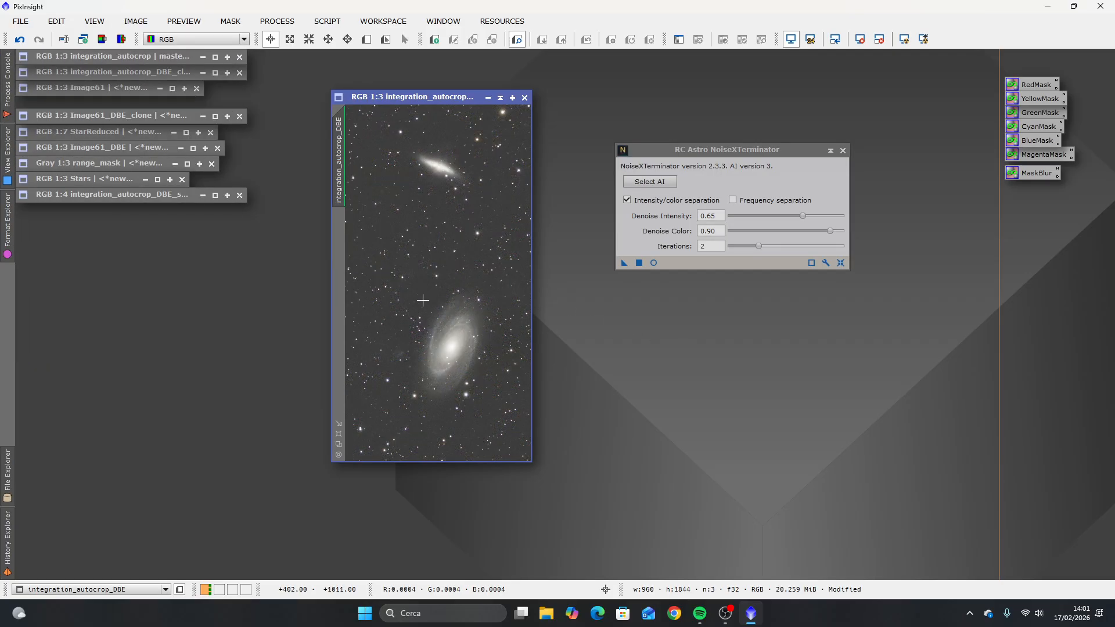
Step: Examine the noise-reduced image's background and both galaxies at several magnifications
scroll(438, 391, "up", 2)
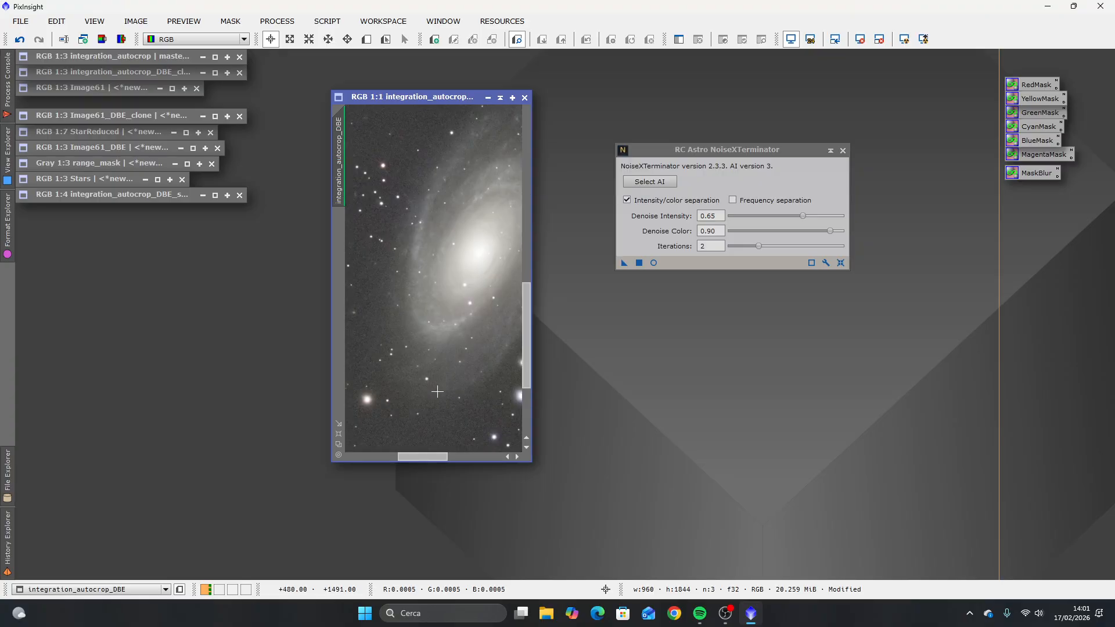
scroll(437, 392, "down", 2)
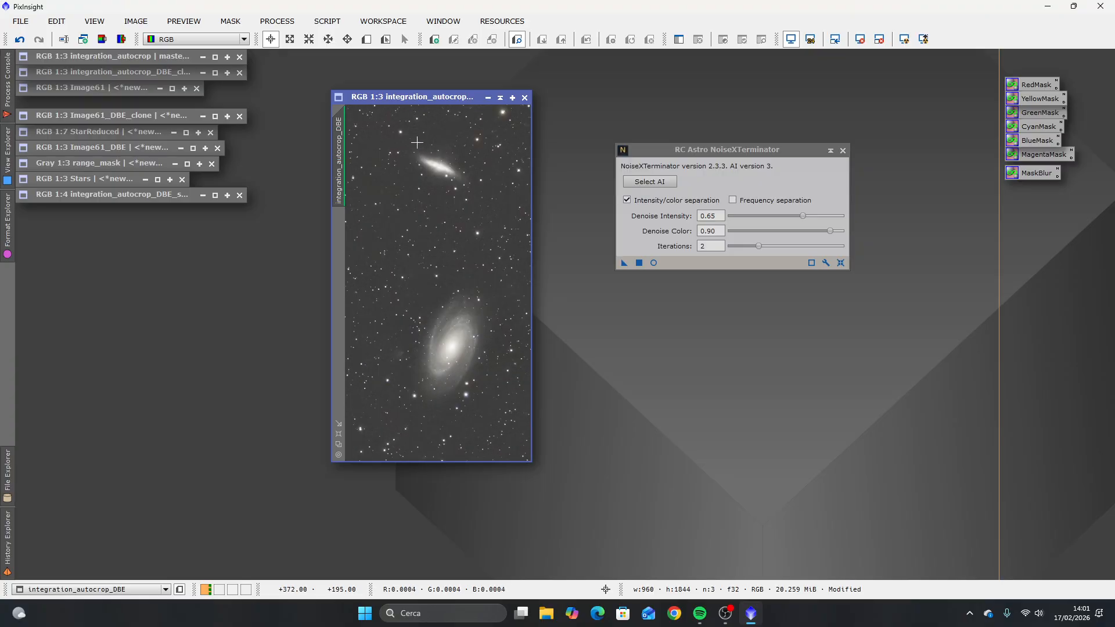
scroll(417, 142, "up", 2)
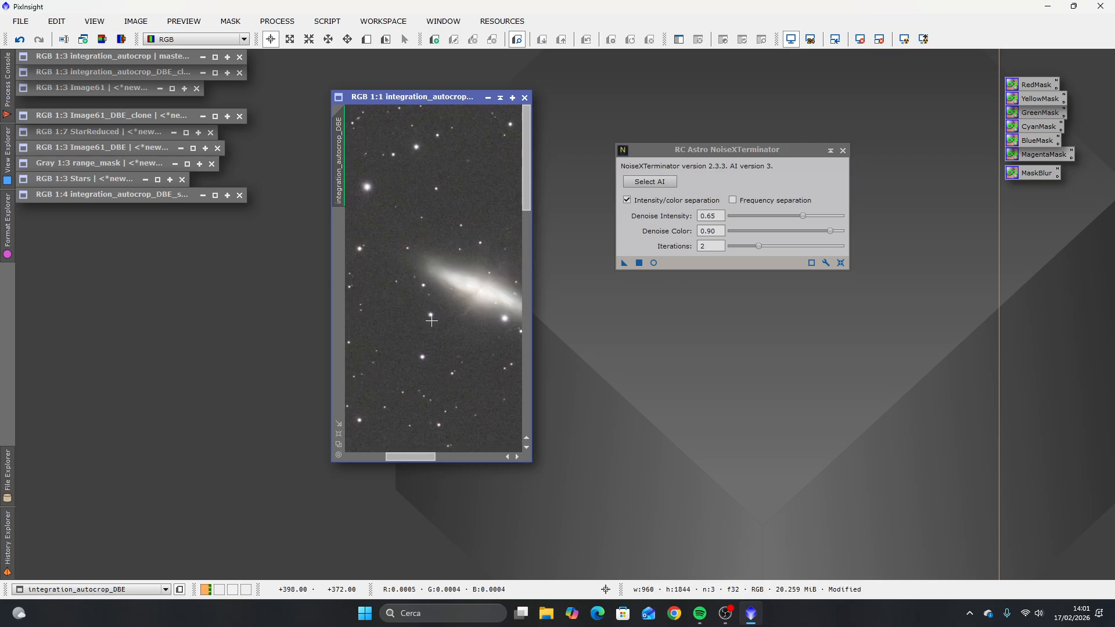
scroll(422, 412, "up", 1)
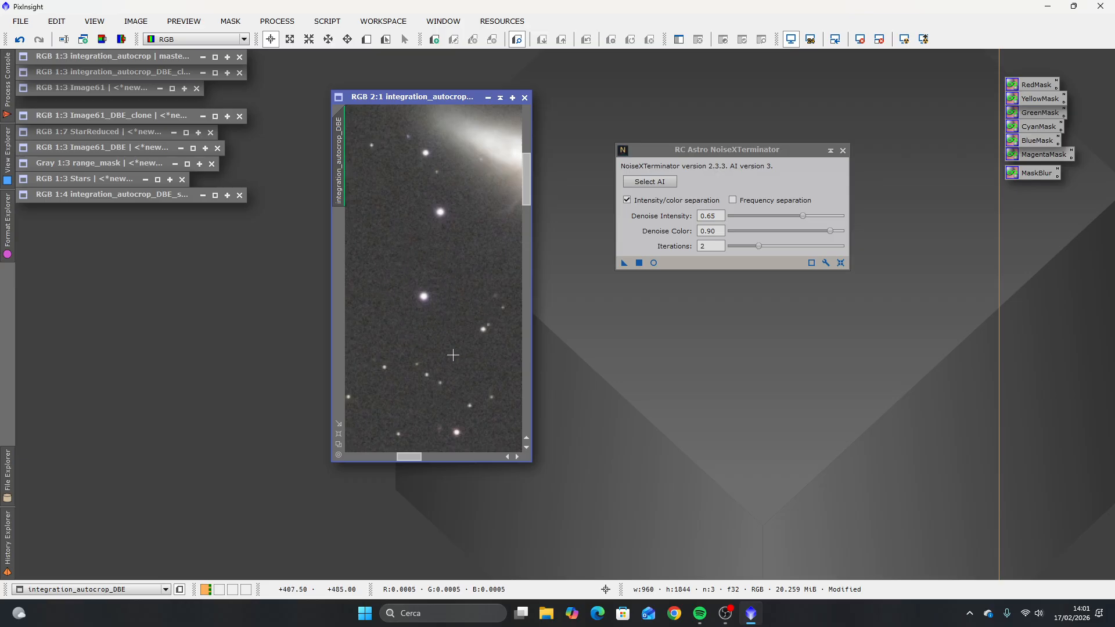
scroll(428, 372, "down", 1)
scroll(427, 376, "down", 1)
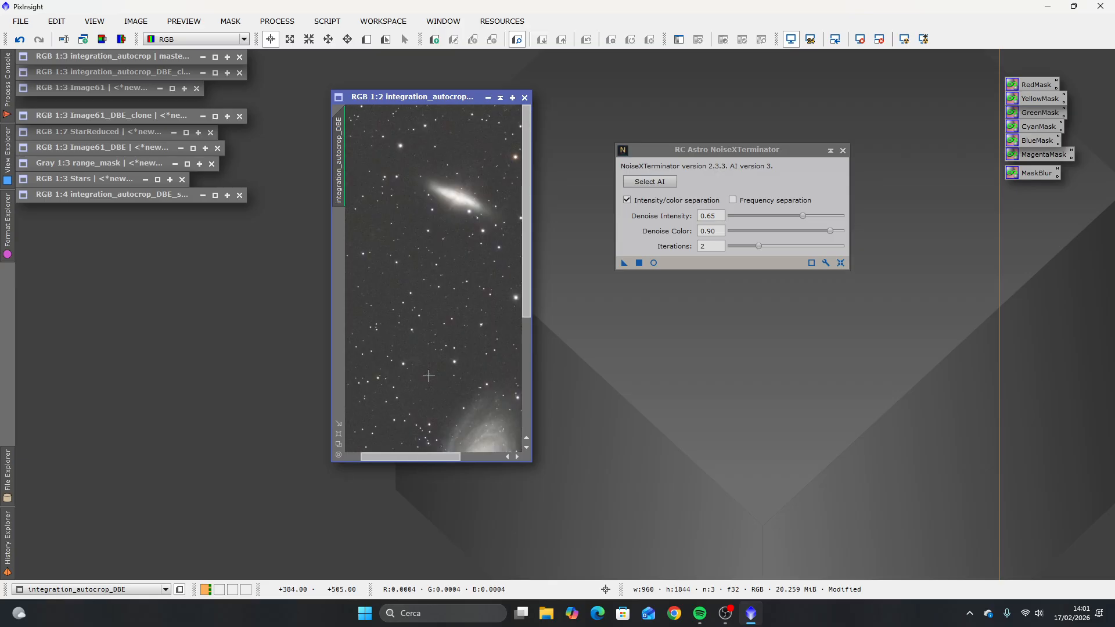
scroll(428, 376, "down", 1)
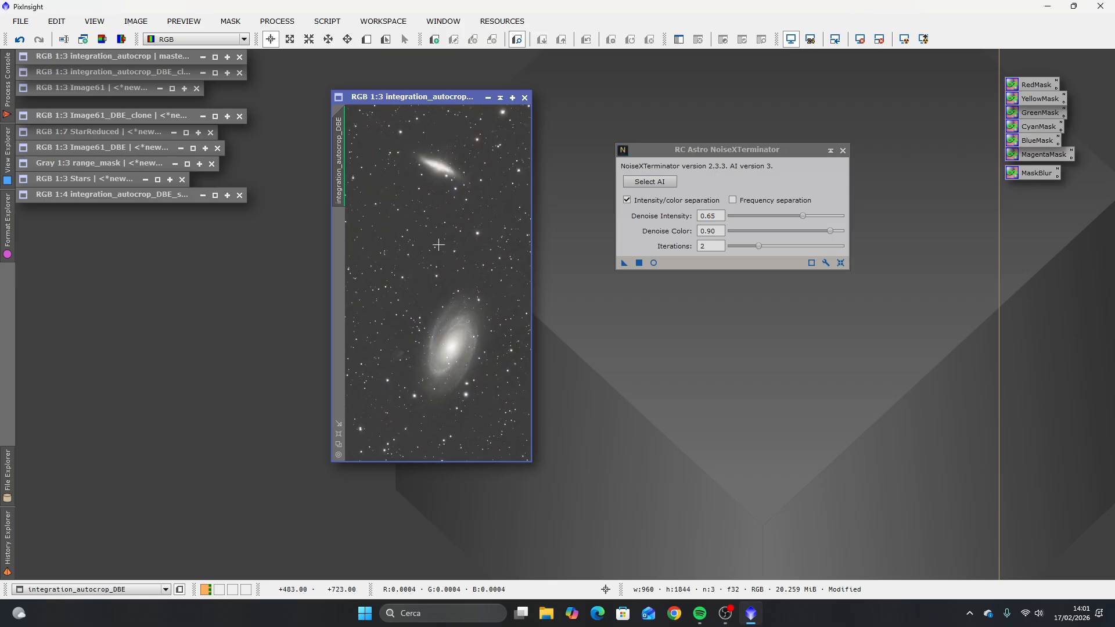
scroll(437, 261, "up", 2)
scroll(435, 274, "up", 1)
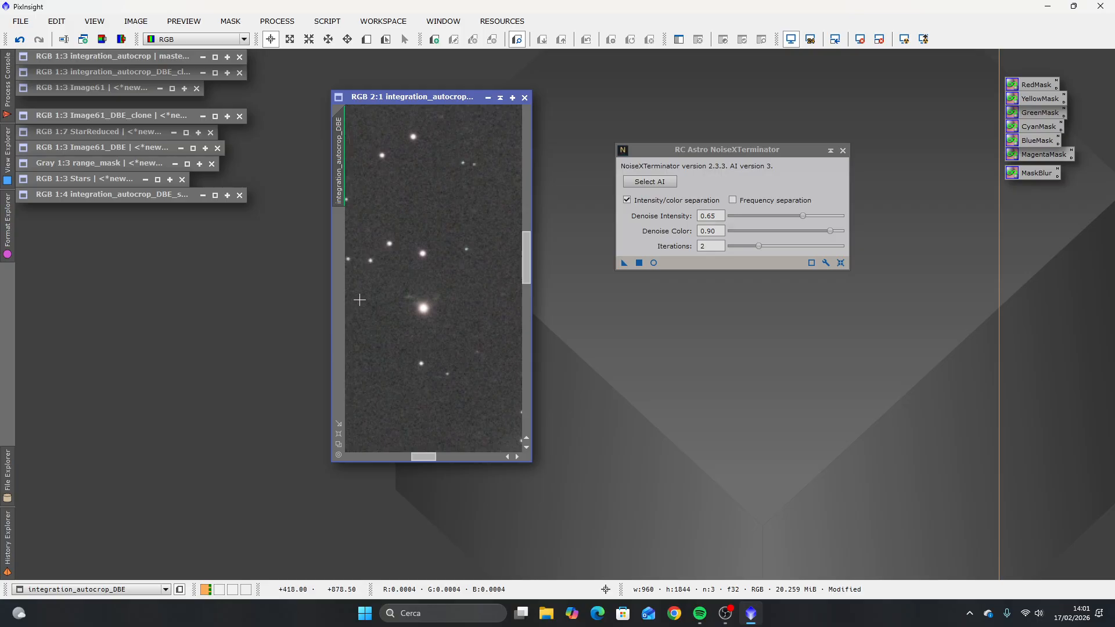
scroll(435, 382, "down", 3)
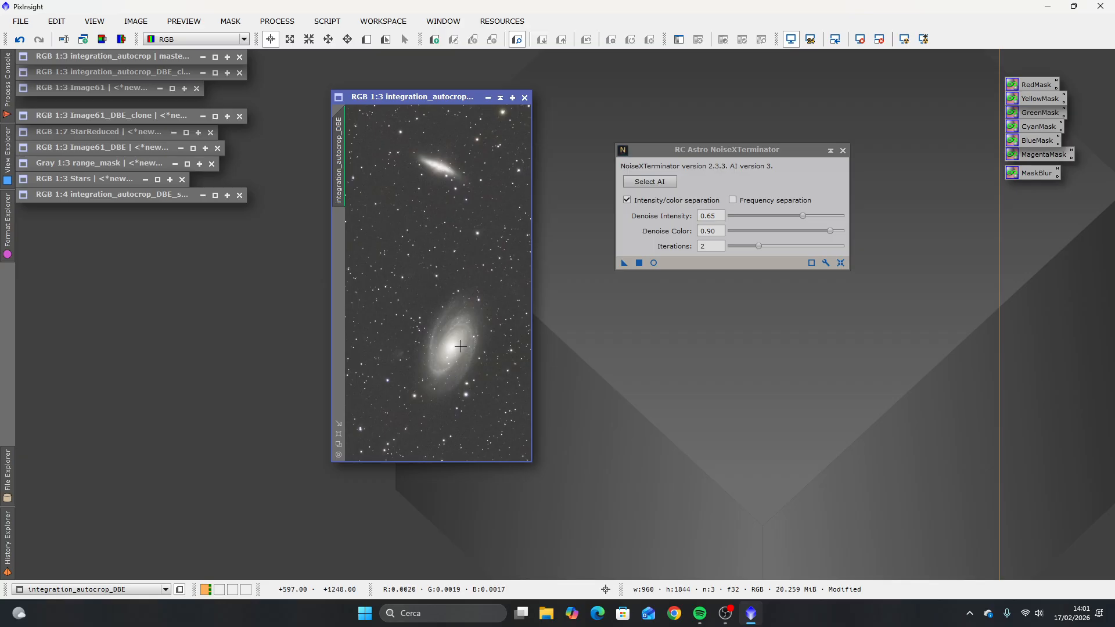
scroll(453, 349, "up", 2)
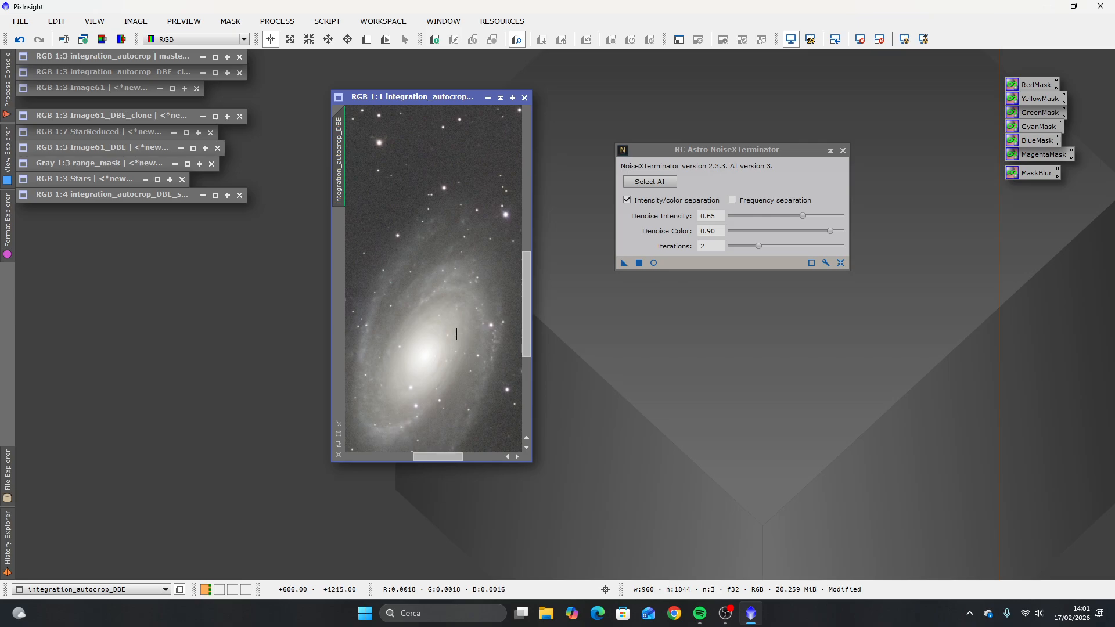
scroll(455, 341, "down", 1)
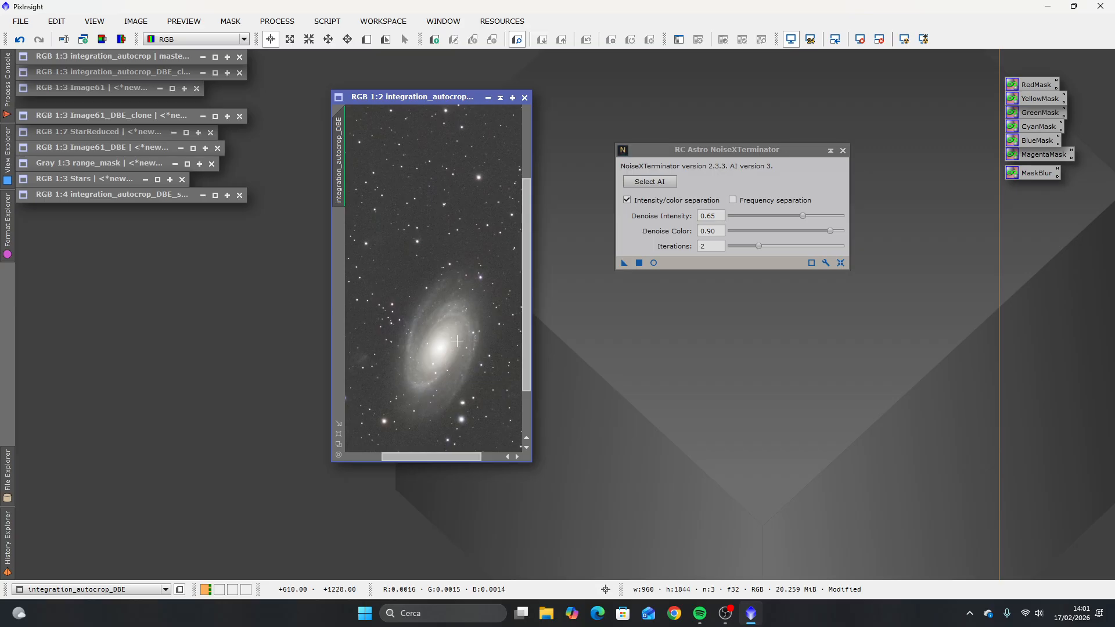
Step: Set Denoise Intensity to 1.00 without applying it, inspect the large spiral galaxy and close NoiseXTerminator
left_click_drag(804, 214, 872, 212)
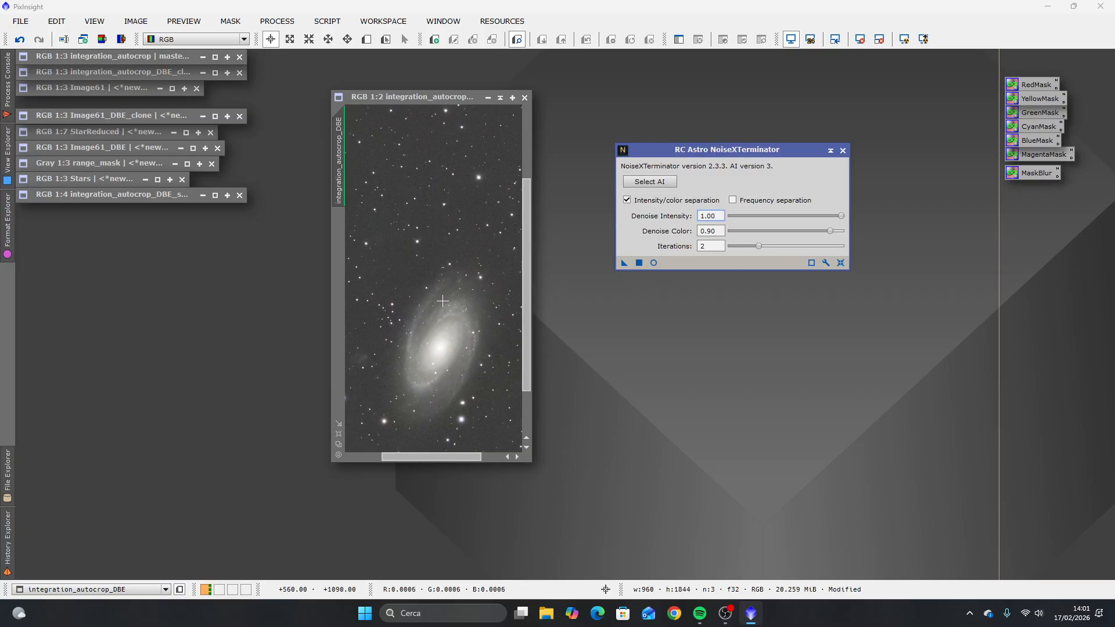
scroll(444, 304, "down", 1)
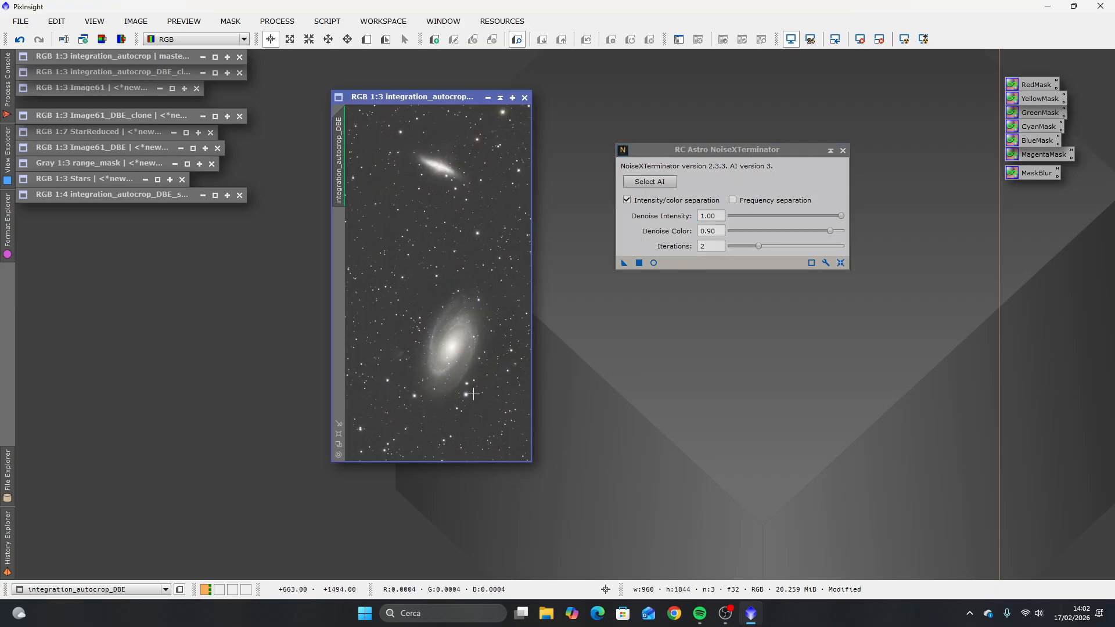
scroll(445, 371, "up", 3)
scroll(446, 370, "down", 1)
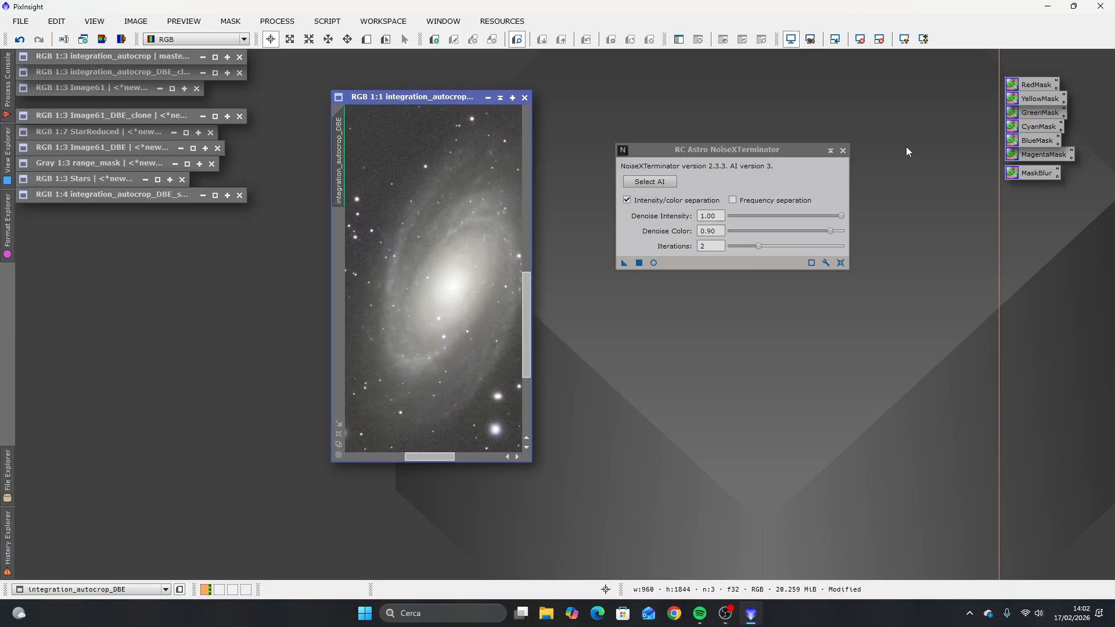
left_click(842, 151)
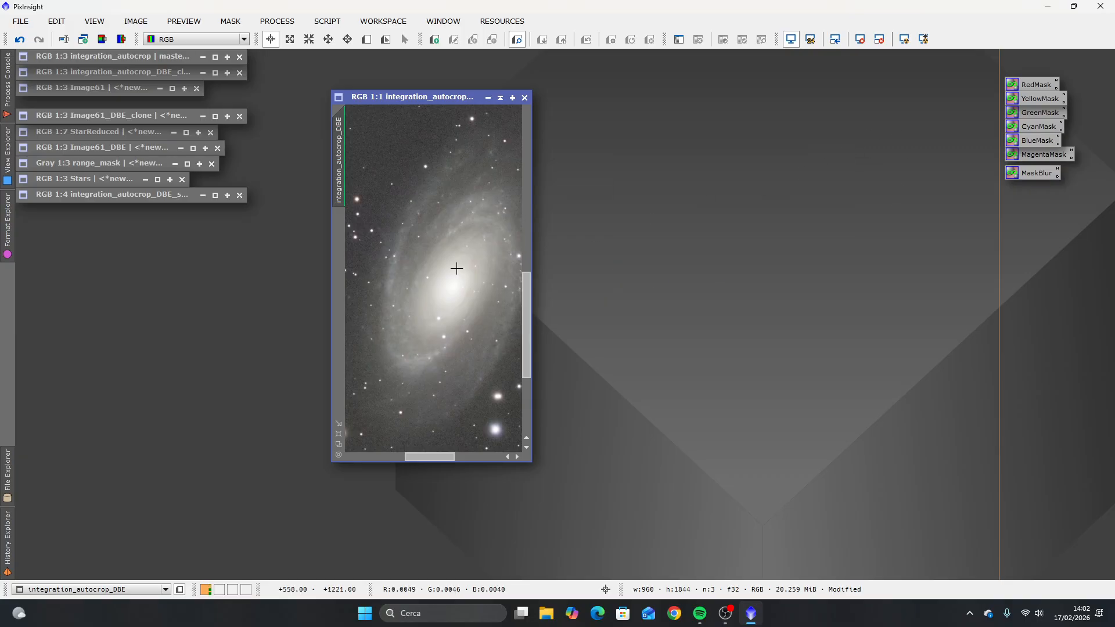
Step: Open StarXTerminator beside the image and apply it with Generate Star Image and Large Overlap enabled
scroll(427, 293, "down", 2)
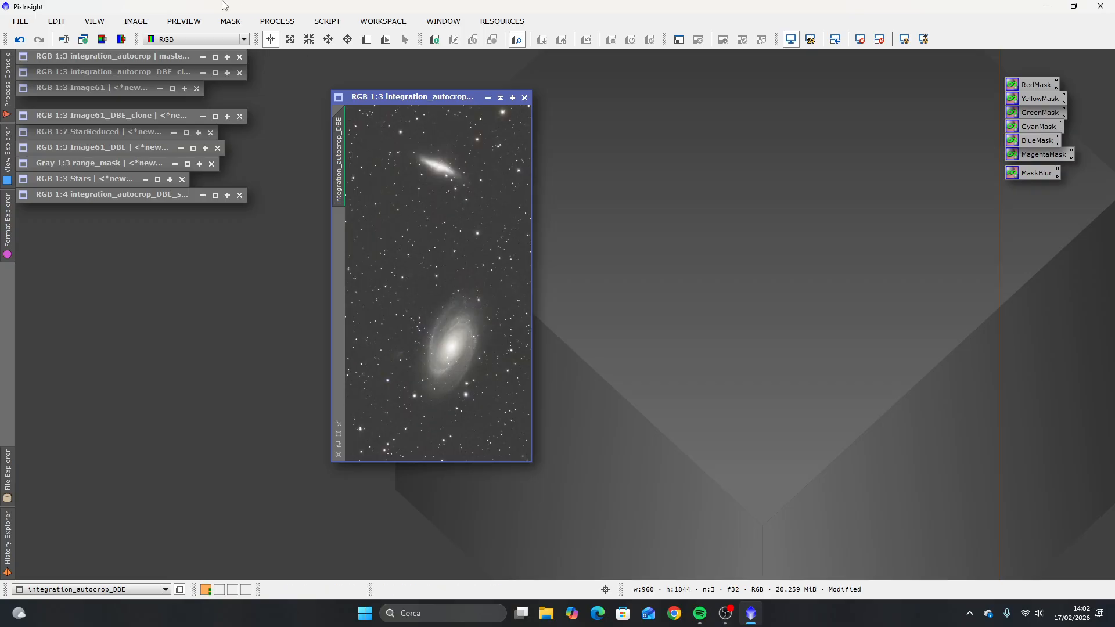
left_click(277, 21)
mouse_move(378, 12)
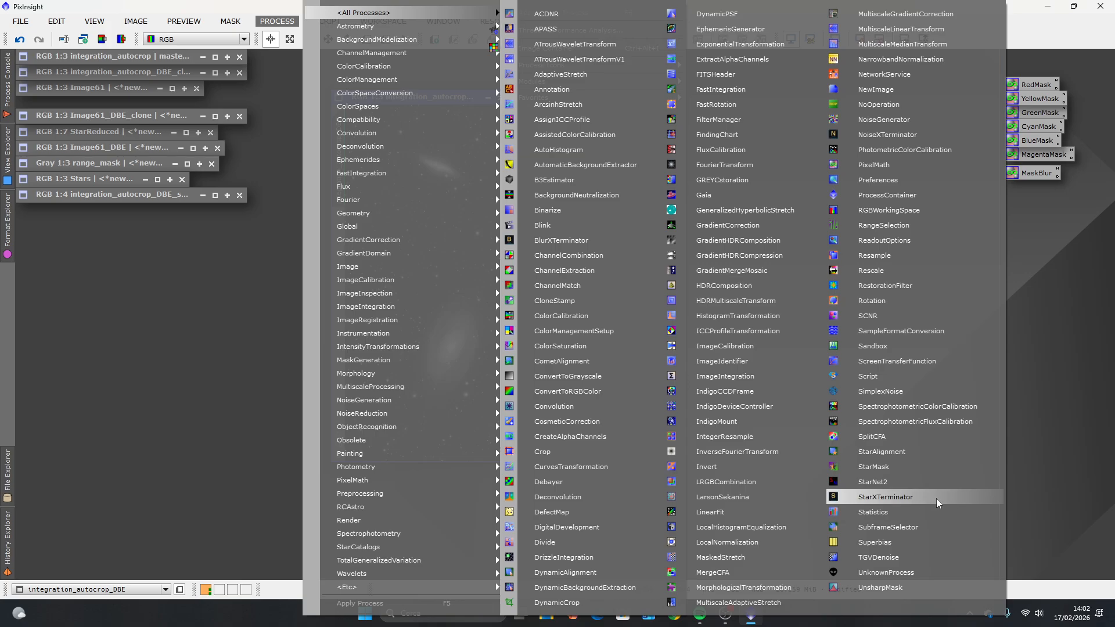
left_click(904, 499)
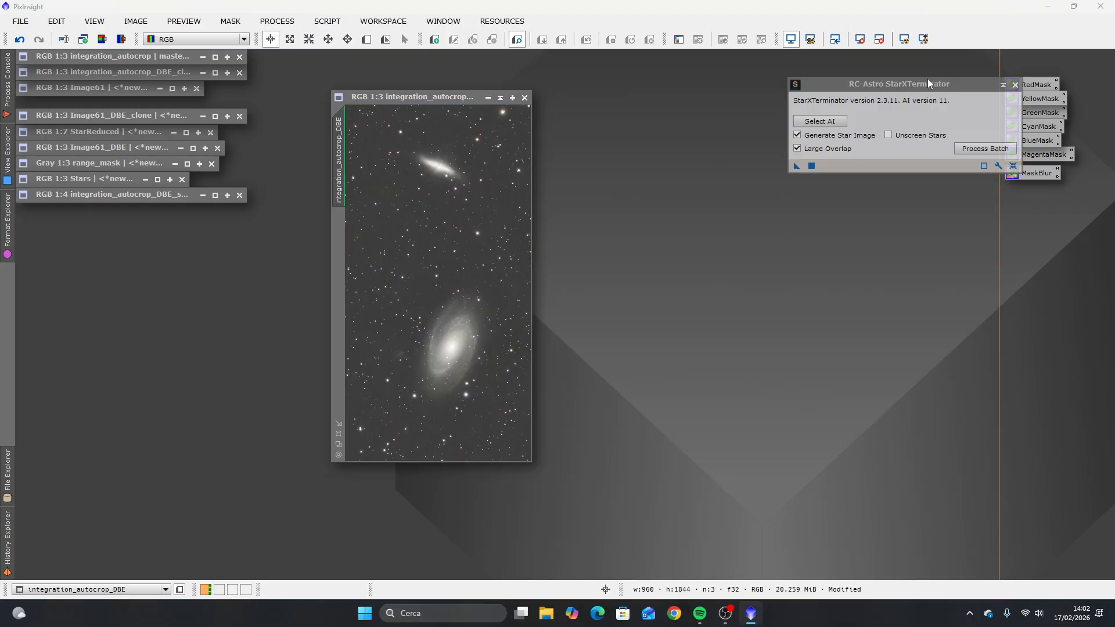
left_click_drag(928, 83, 709, 150)
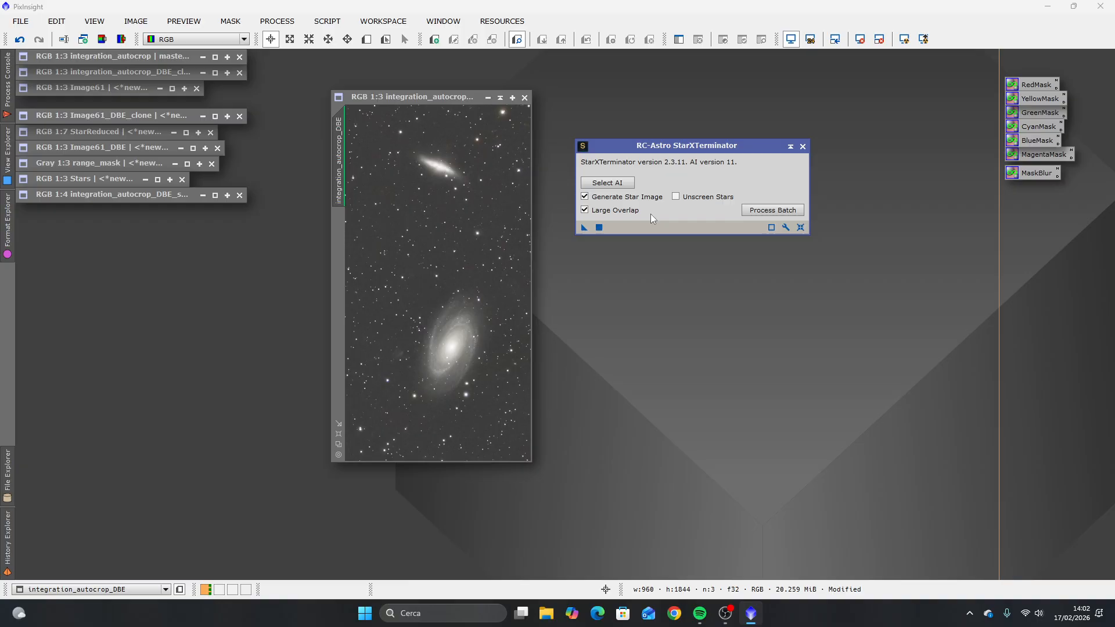
left_click(584, 210)
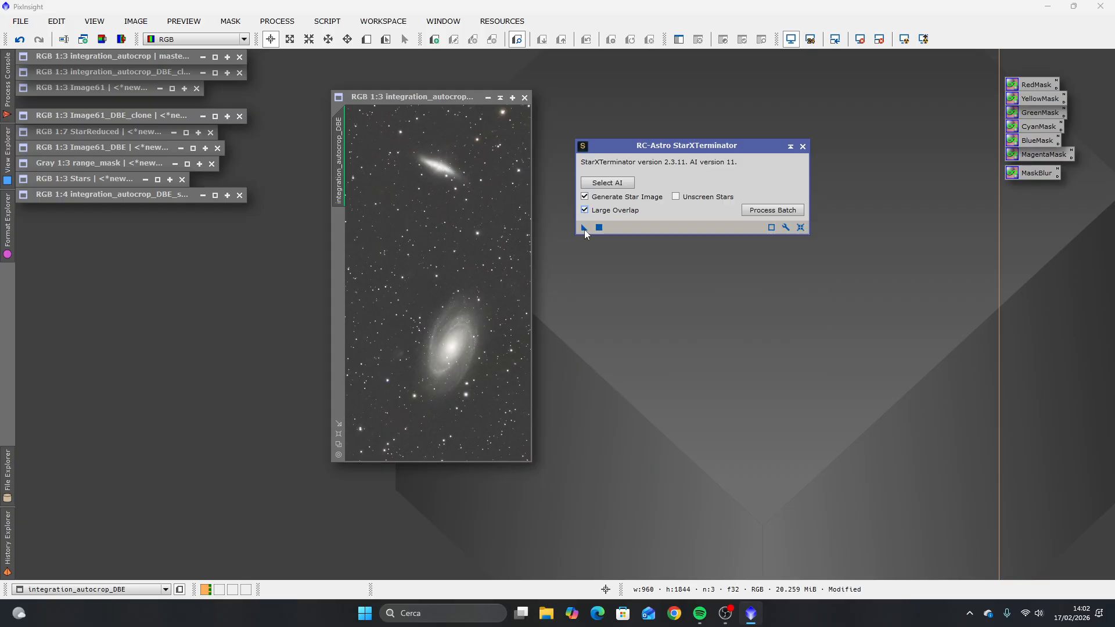
left_click_drag(584, 227, 430, 219)
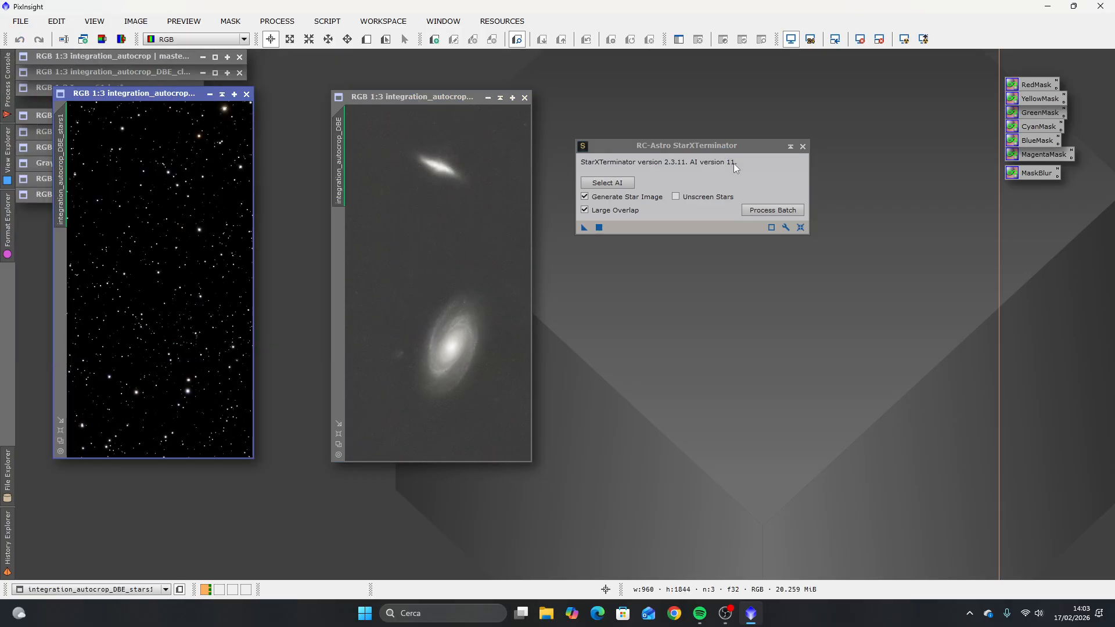
Step: Close StarXTerminator and place the generated star image beside the starless galaxy image
left_click_drag(737, 147, 802, 179)
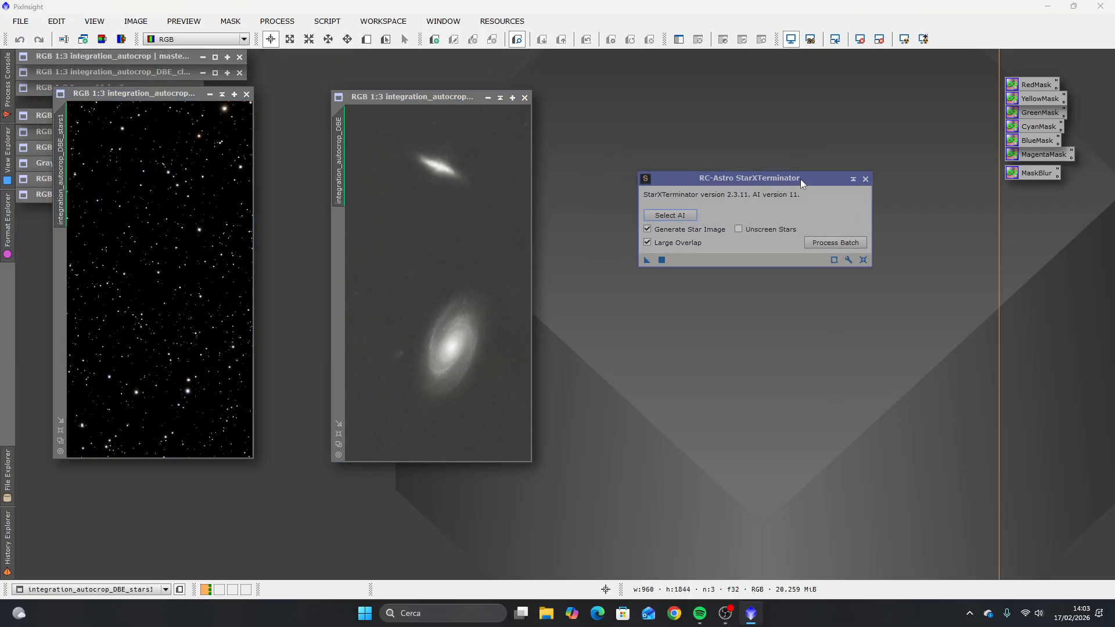
left_click(867, 179)
left_click_drag(166, 95, 744, 91)
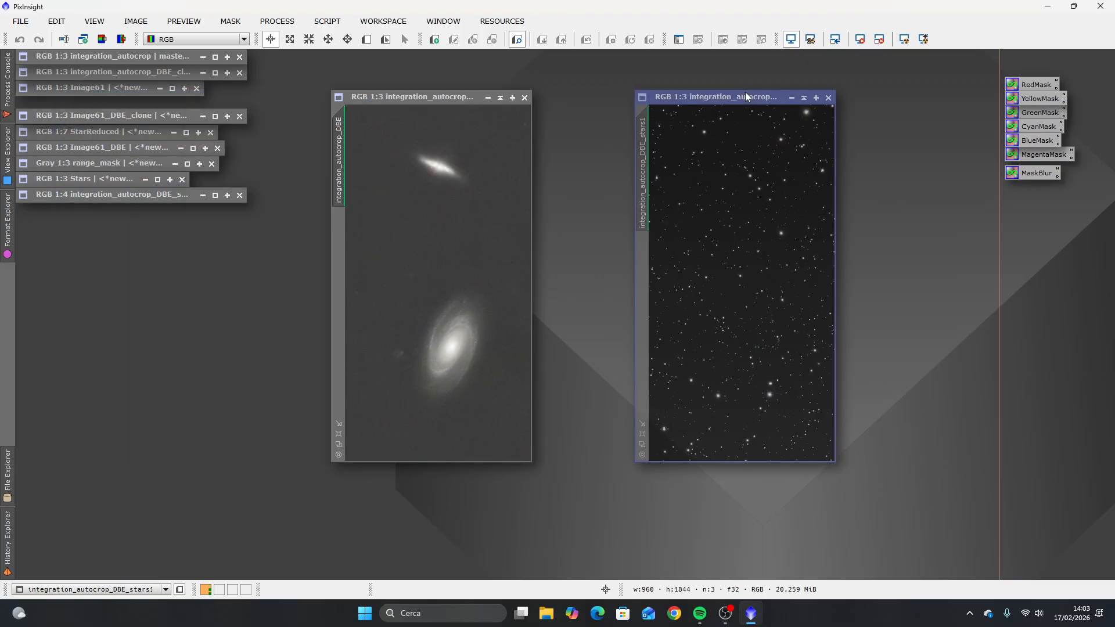
left_click(440, 99)
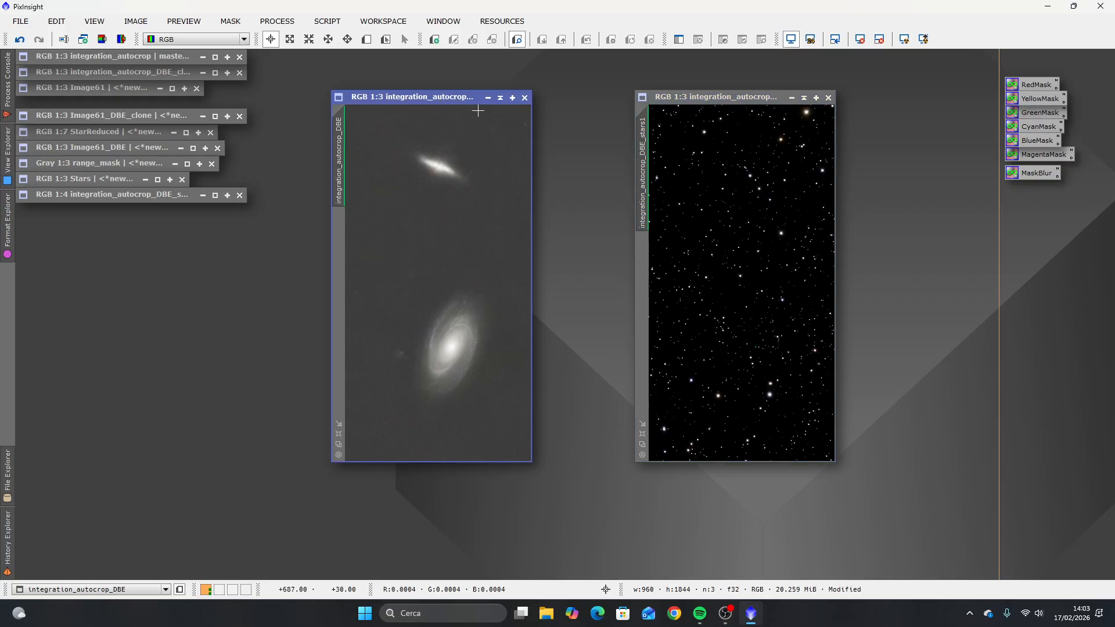
left_click(765, 96)
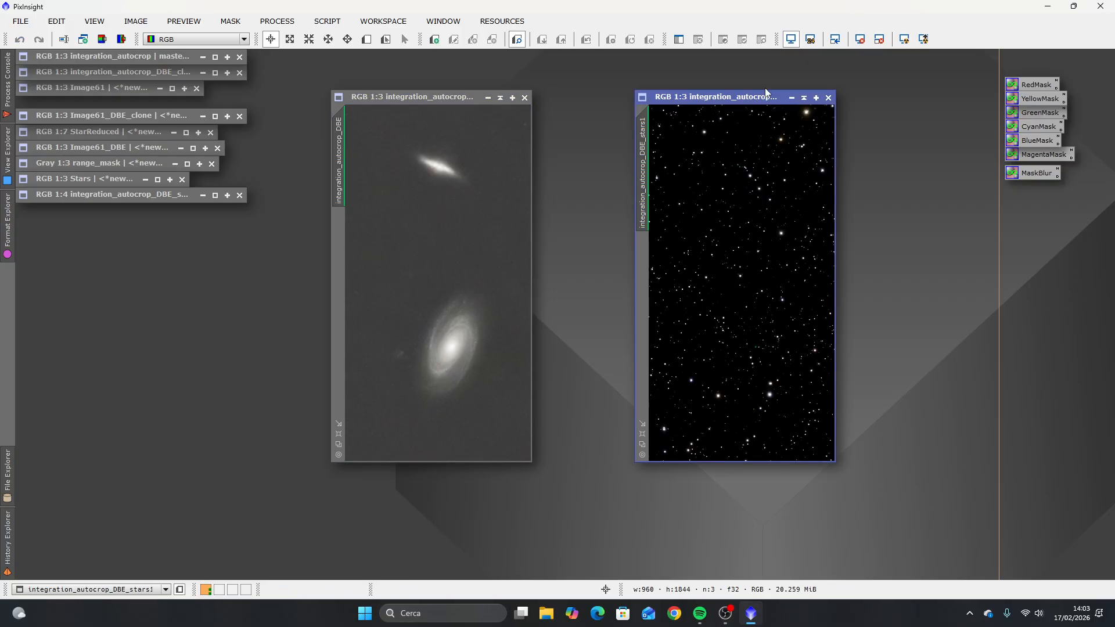
left_click(803, 99)
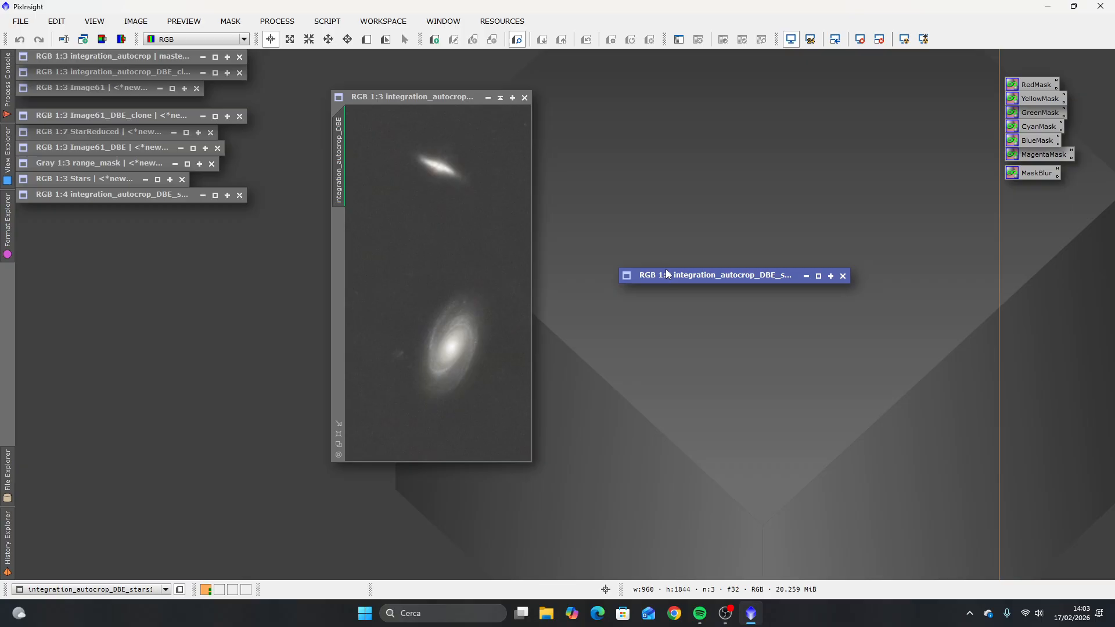
double_click(707, 276)
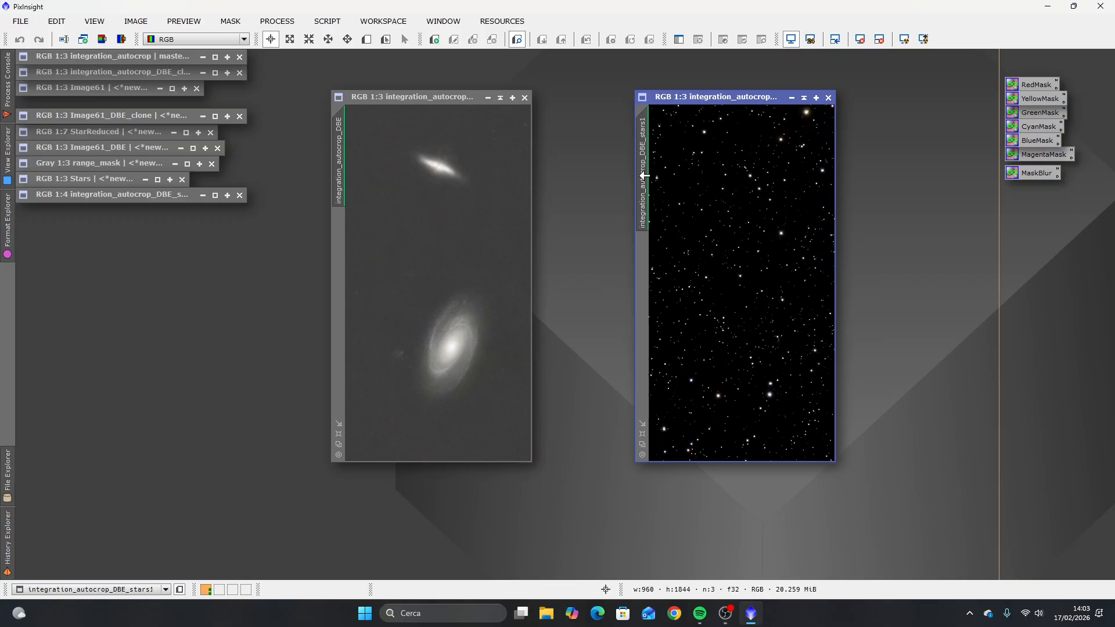
Step: Rename the star image's identifier to Stars_tutorial
double_click(643, 174)
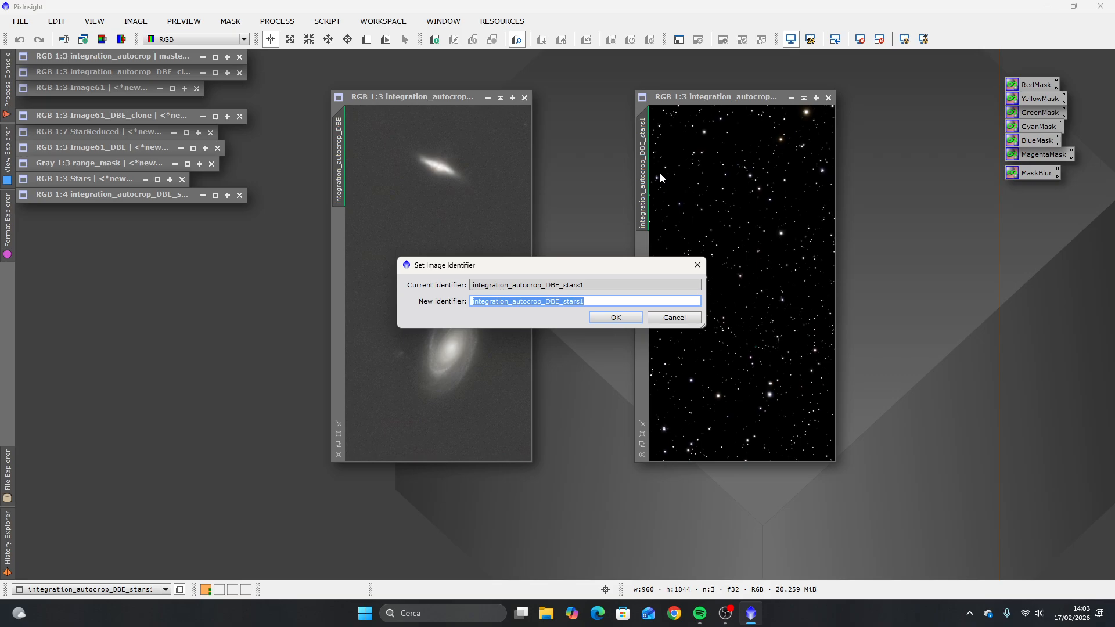
type("Dstar")
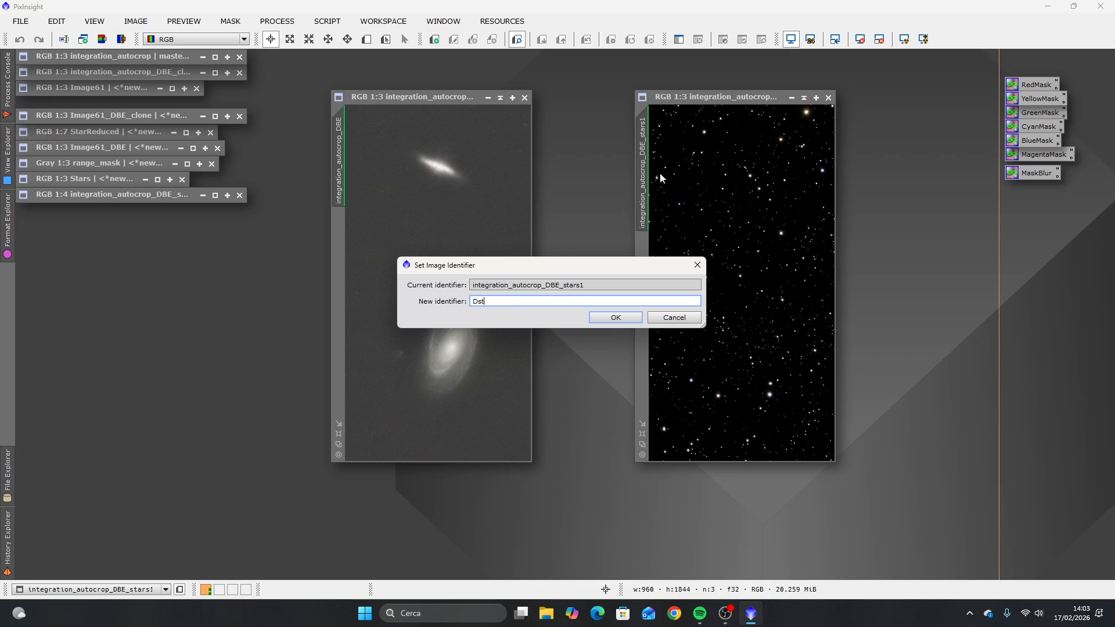
key("BackSpace")
key("BackSpace")
key("BackSpace")
key("BackSpace")
type("Stars_tutorial")
left_click(616, 318)
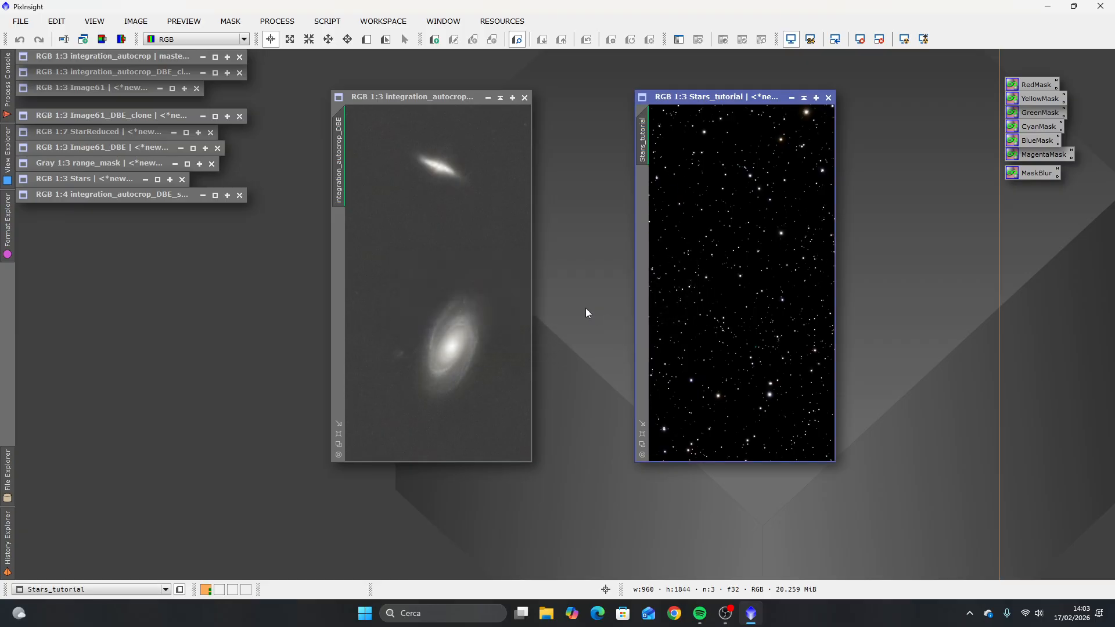
Step: Rename the starless galaxy image's identifier to Starless_tutorial and leave the identifier dialog closed
left_click(340, 181)
double_click(340, 181)
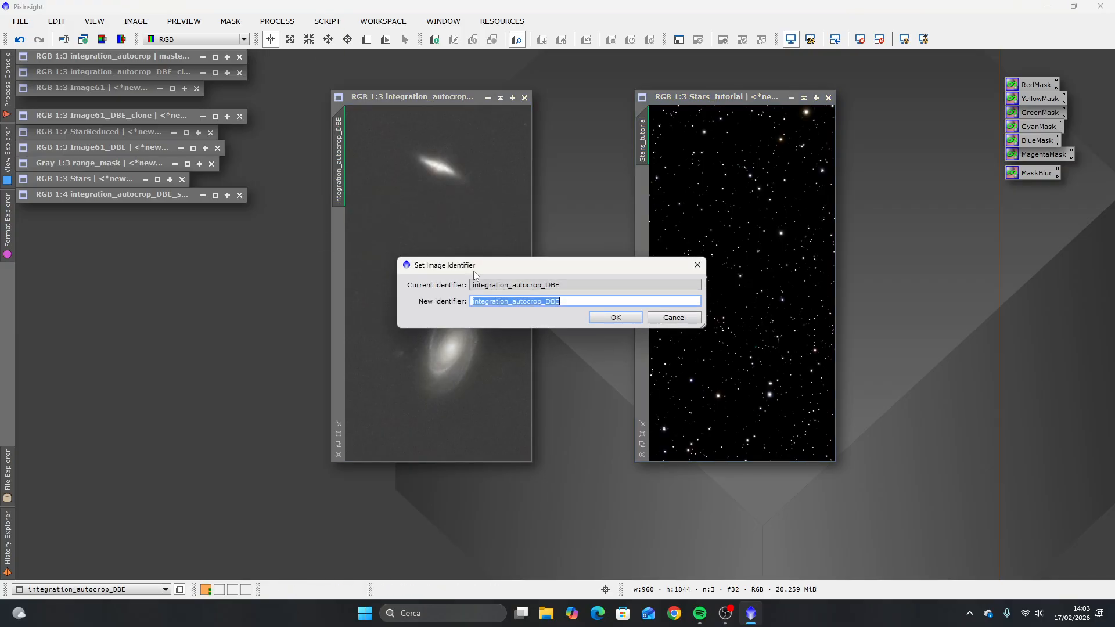
type("St")
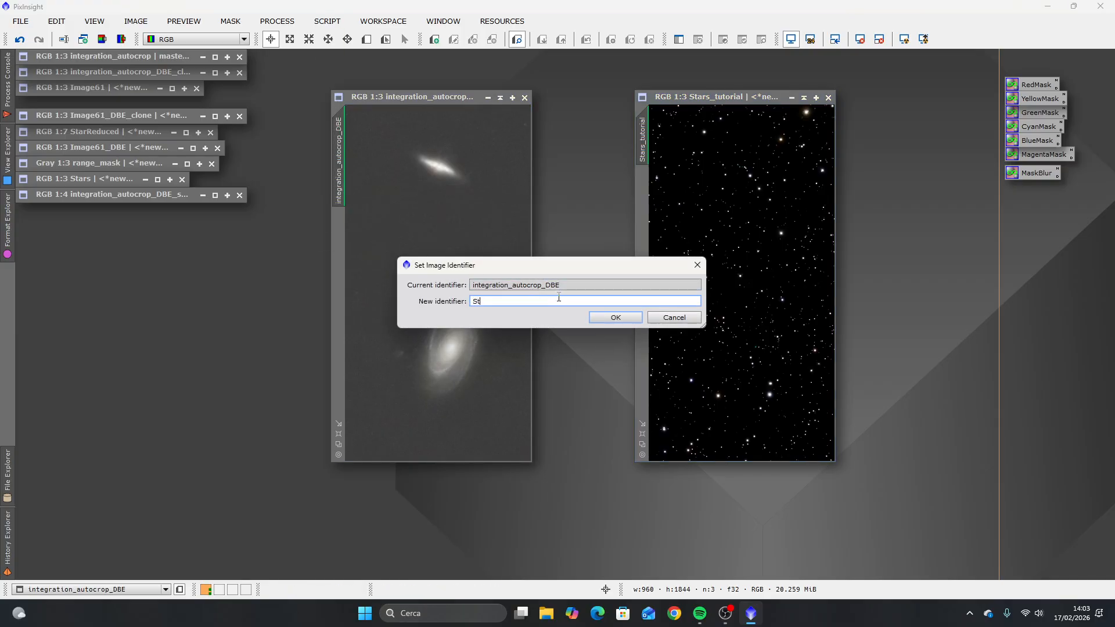
type("arless_tutorial")
key("Return")
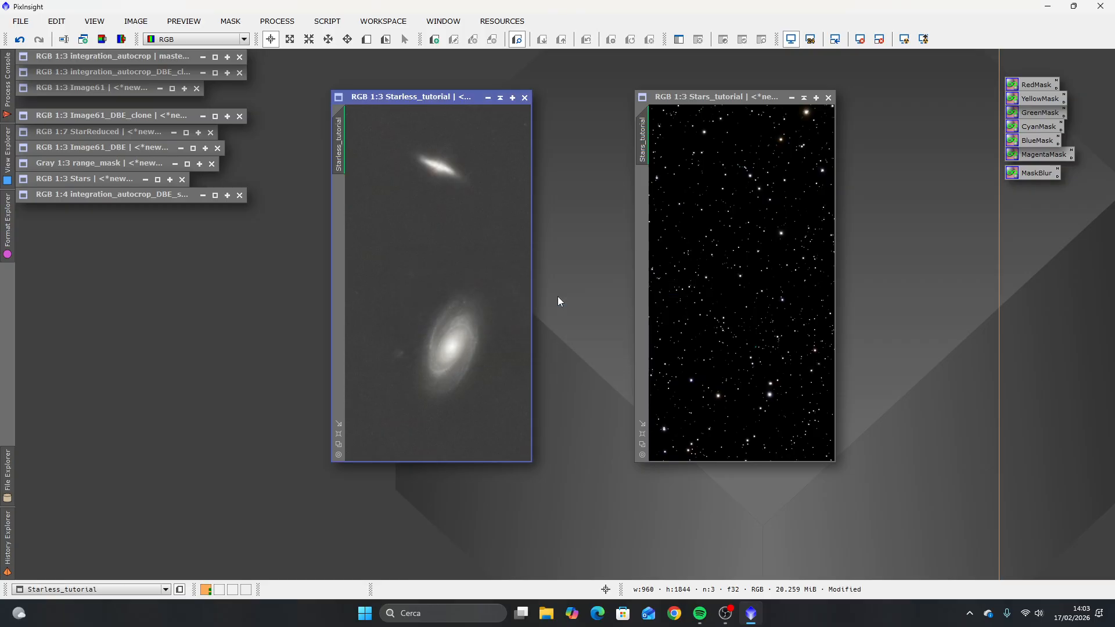
double_click(339, 143)
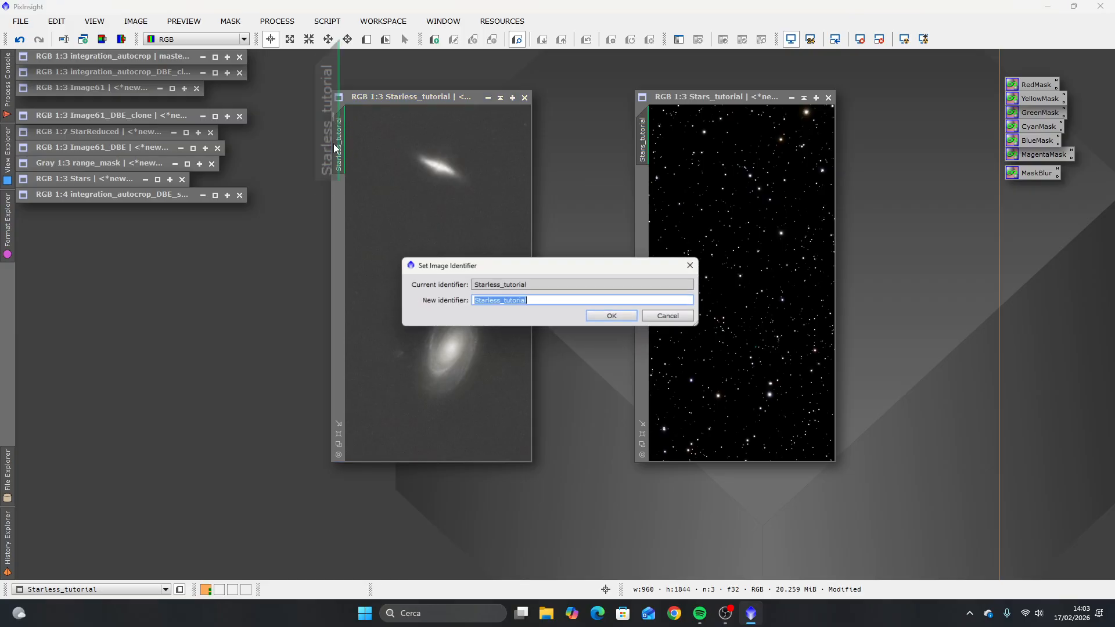
left_click(698, 265)
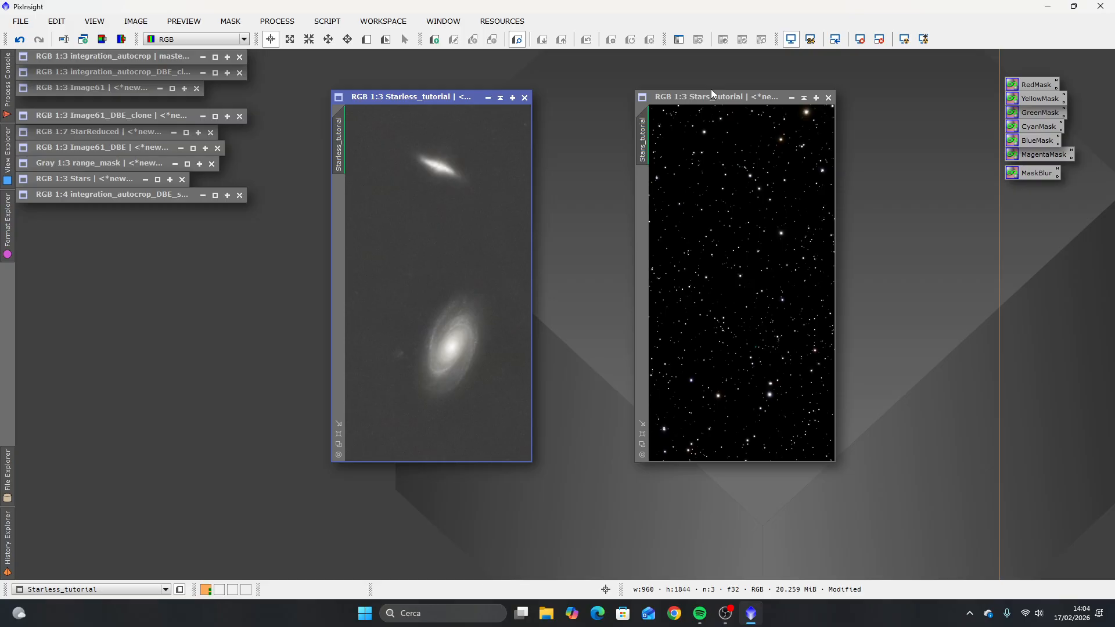
Step: Collapse the Stars_tutorial image window and park it at the edge of the workspace, clear of the starless image
left_click(804, 98)
mouse_move(722, 282)
left_mouse_down()
mouse_move(889, 84)
mouse_move(889, 67)
left_mouse_up()
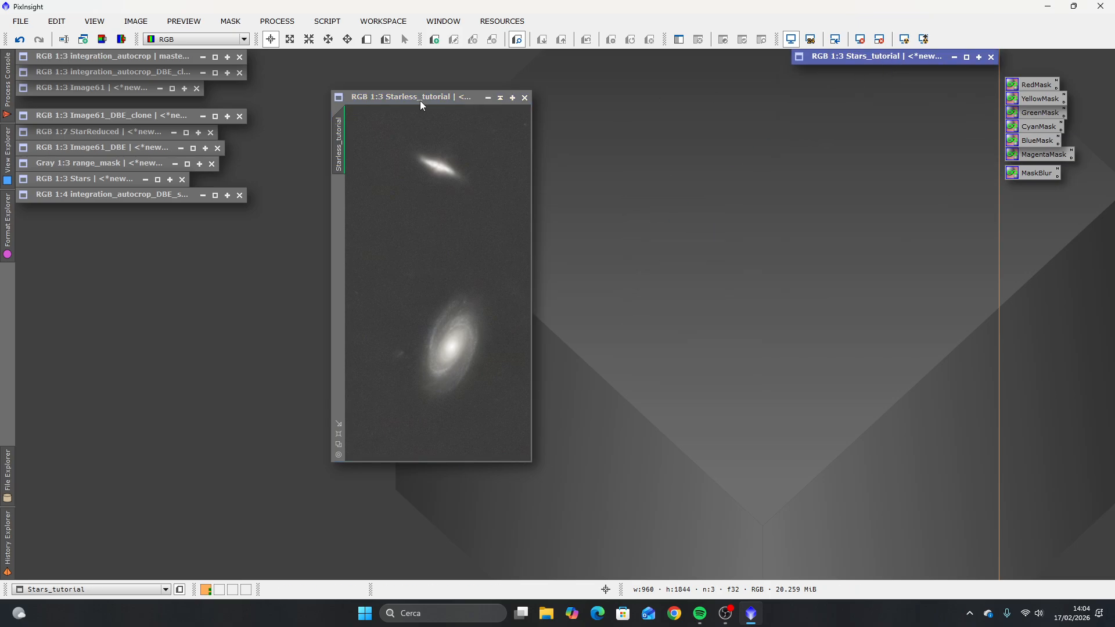
Step: Remove the screen stretch from Starless_tutorial and apply MaskedStretch to it with target background 0.125, 100 iterations and clipping fraction 0.0005
left_click_drag(421, 102, 476, 76)
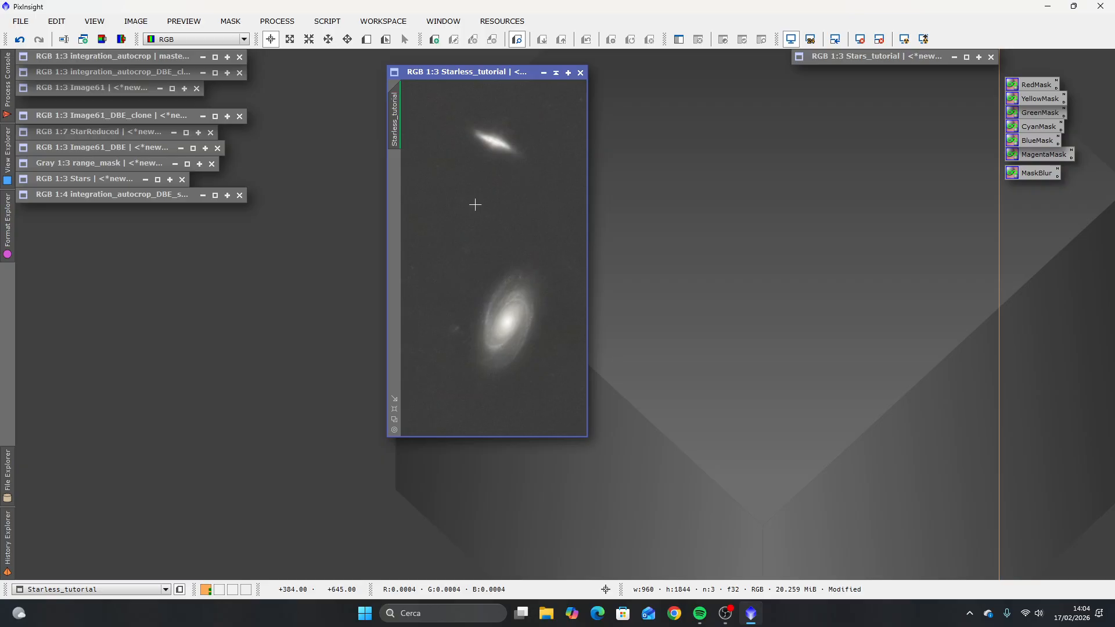
left_click(864, 42)
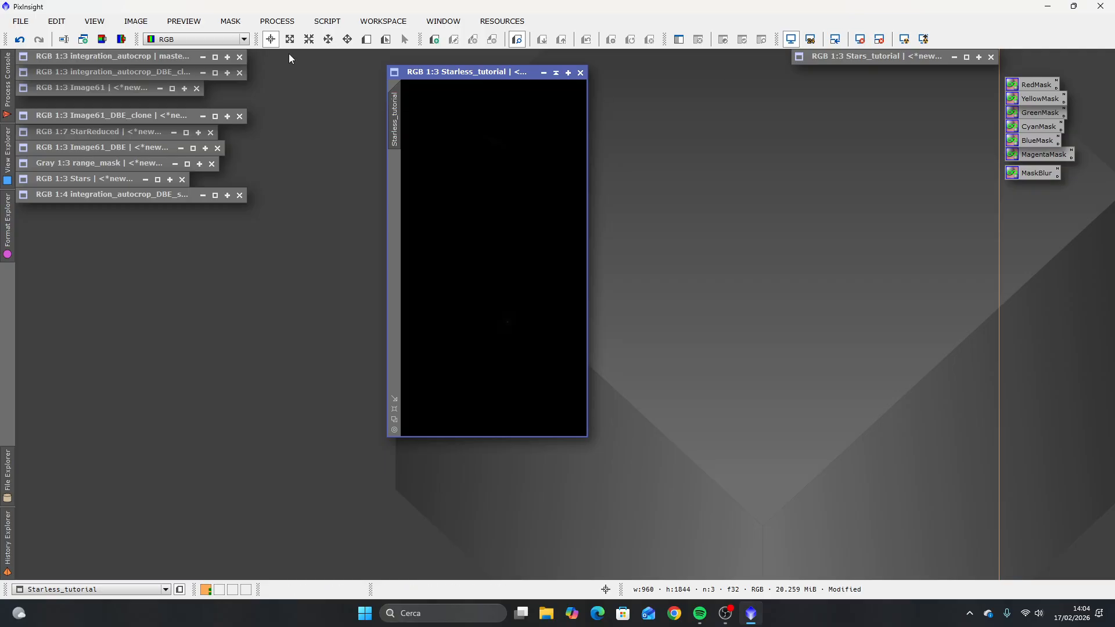
left_click(283, 21)
mouse_move(349, 18)
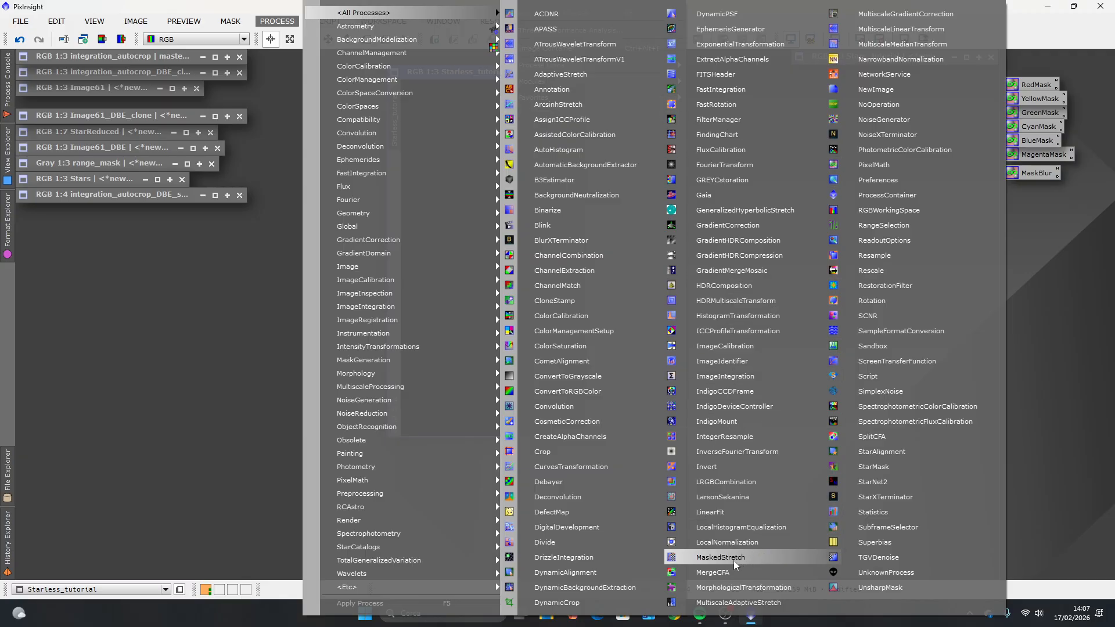
left_click(708, 557)
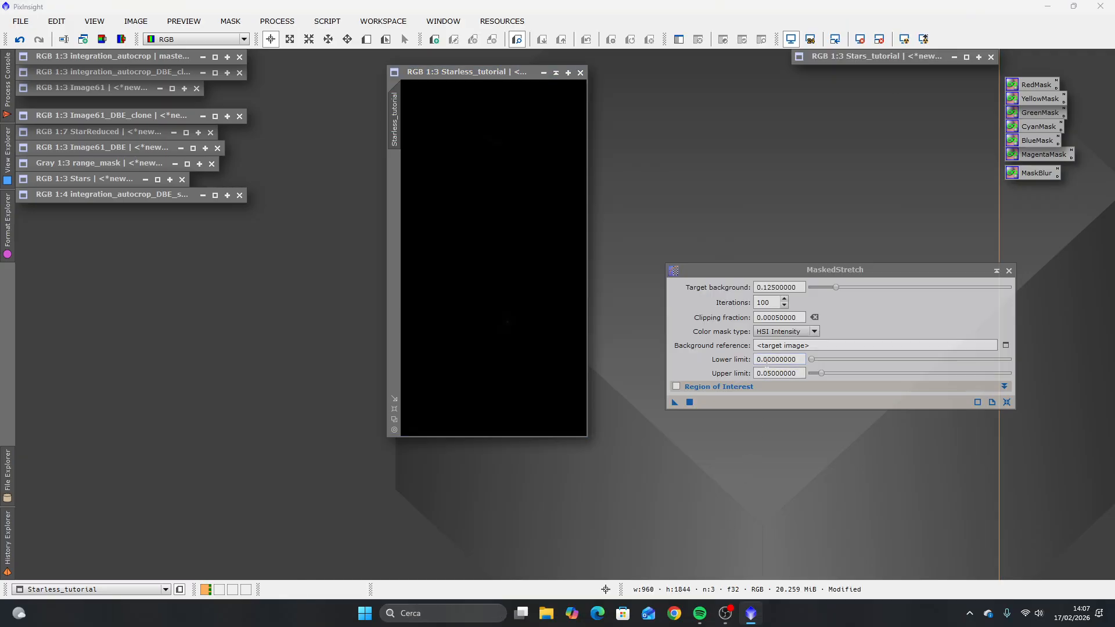
left_click_drag(851, 269, 785, 132)
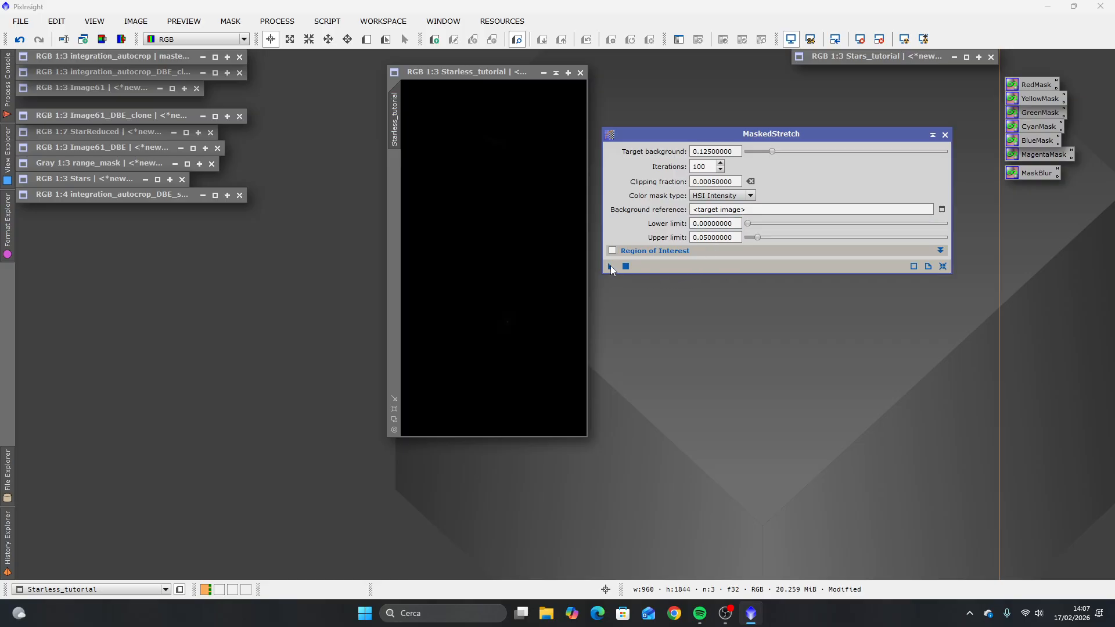
left_click_drag(610, 266, 497, 288)
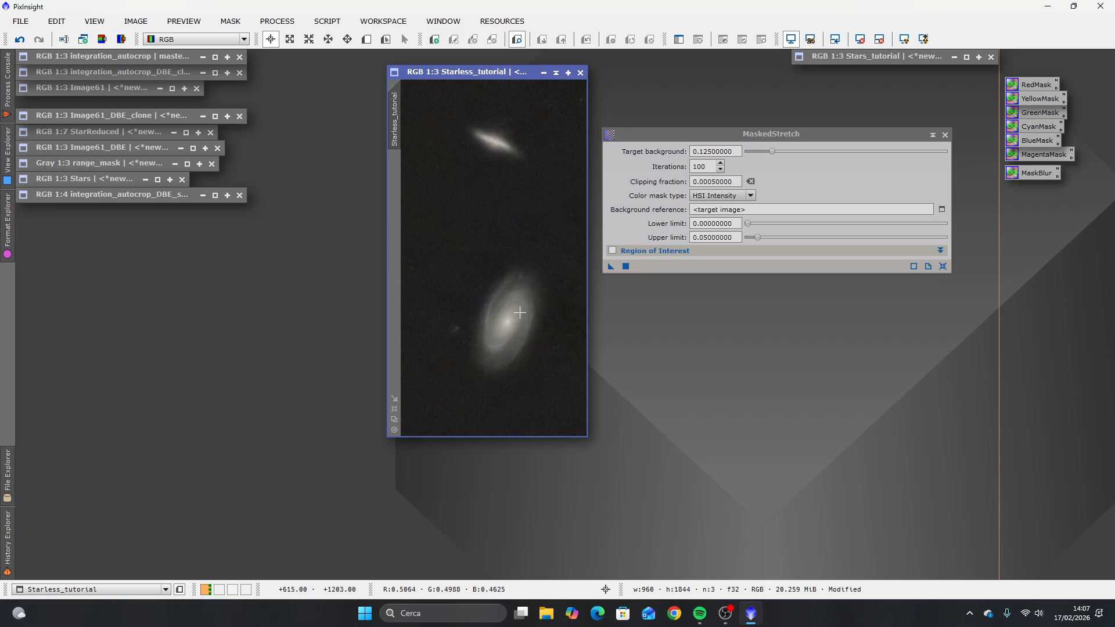
Step: Examine the cores of both galaxies up close in the stretched starless image and close MaskedStretch
scroll(509, 333, "up", 2)
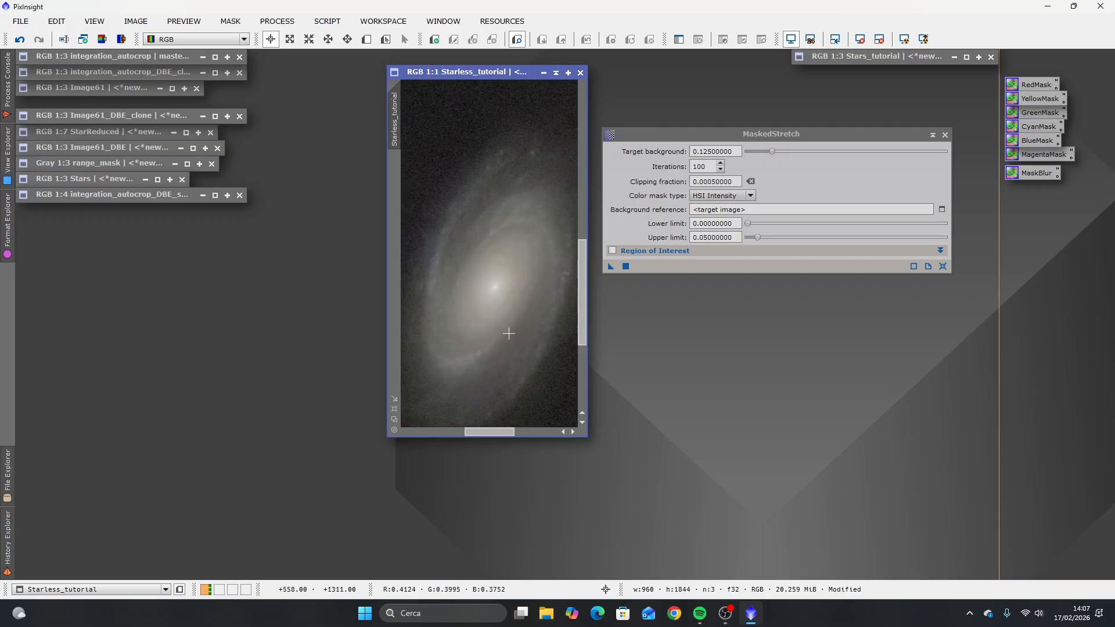
scroll(505, 290, "up", 1)
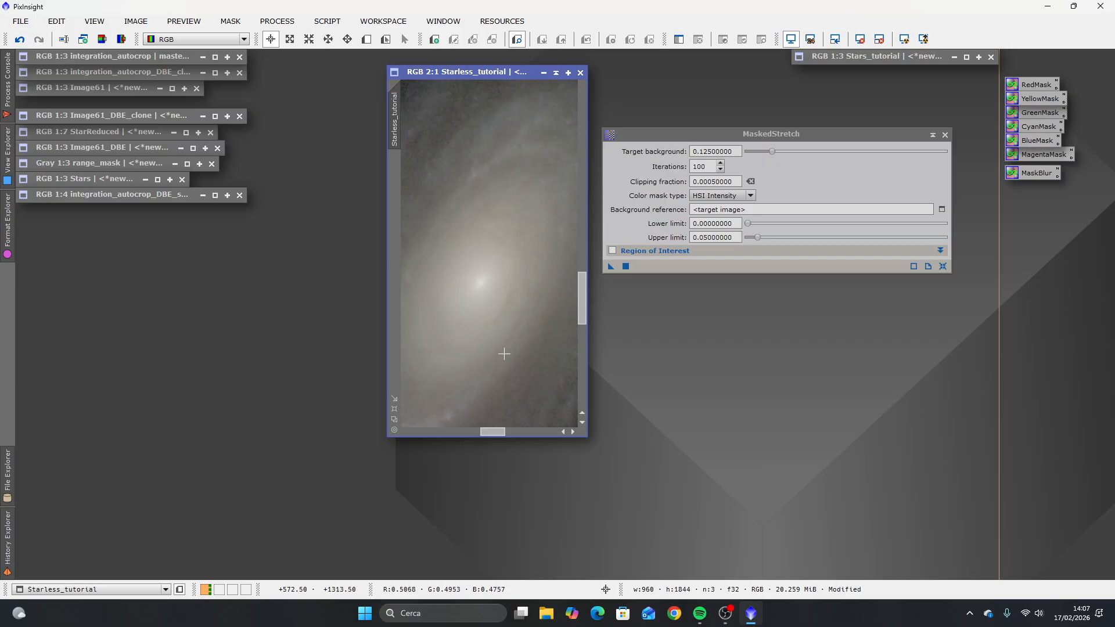
scroll(540, 281, "down", 3)
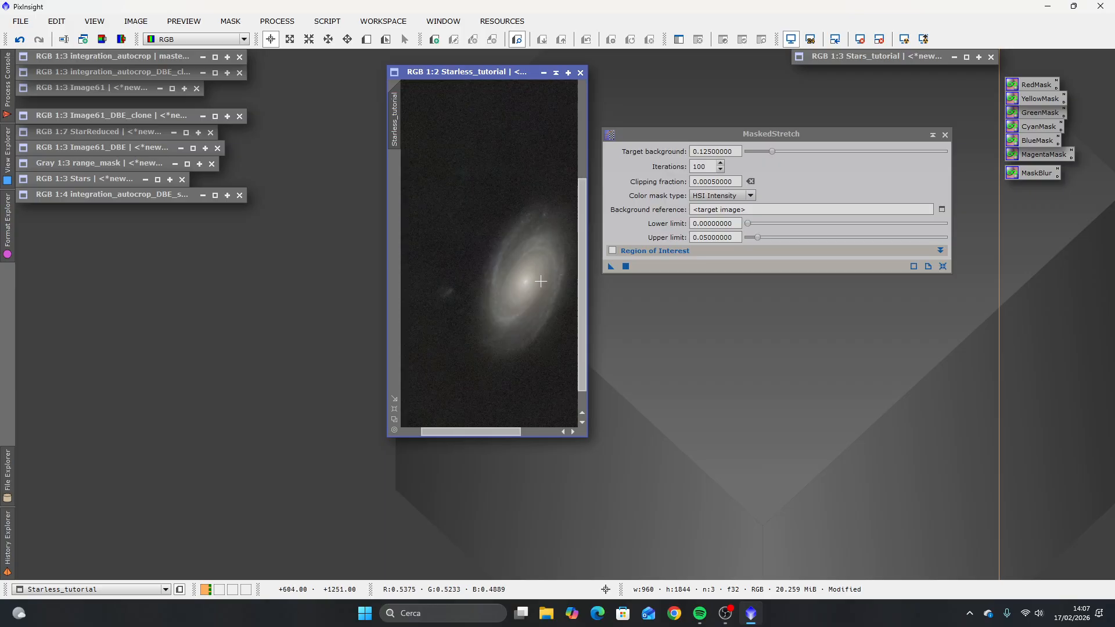
scroll(493, 130, "up", 3)
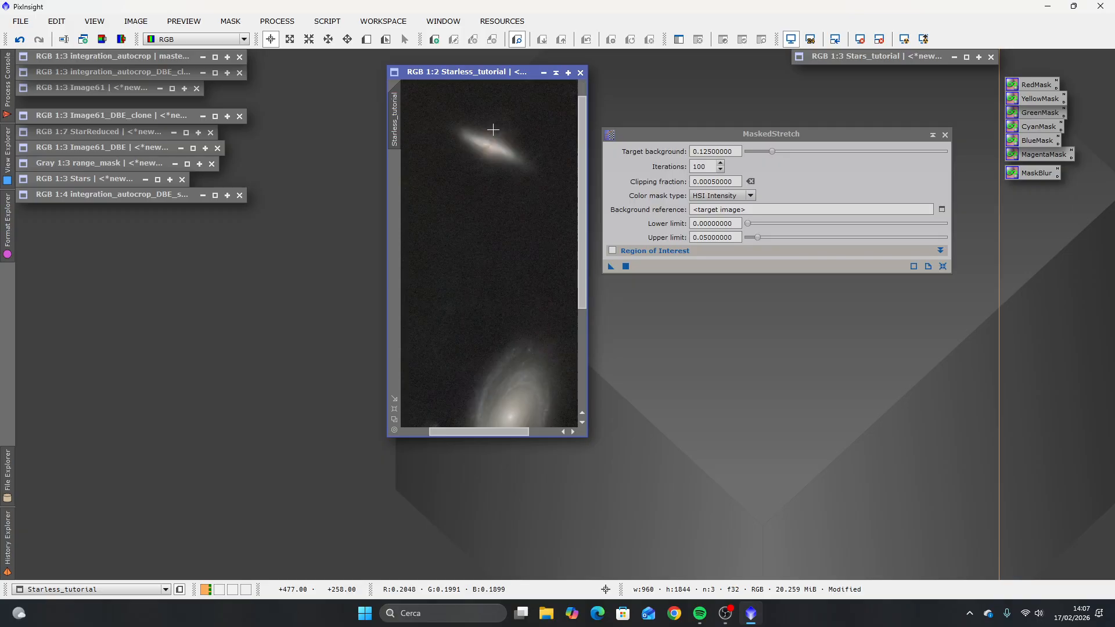
scroll(470, 206, "up", 1)
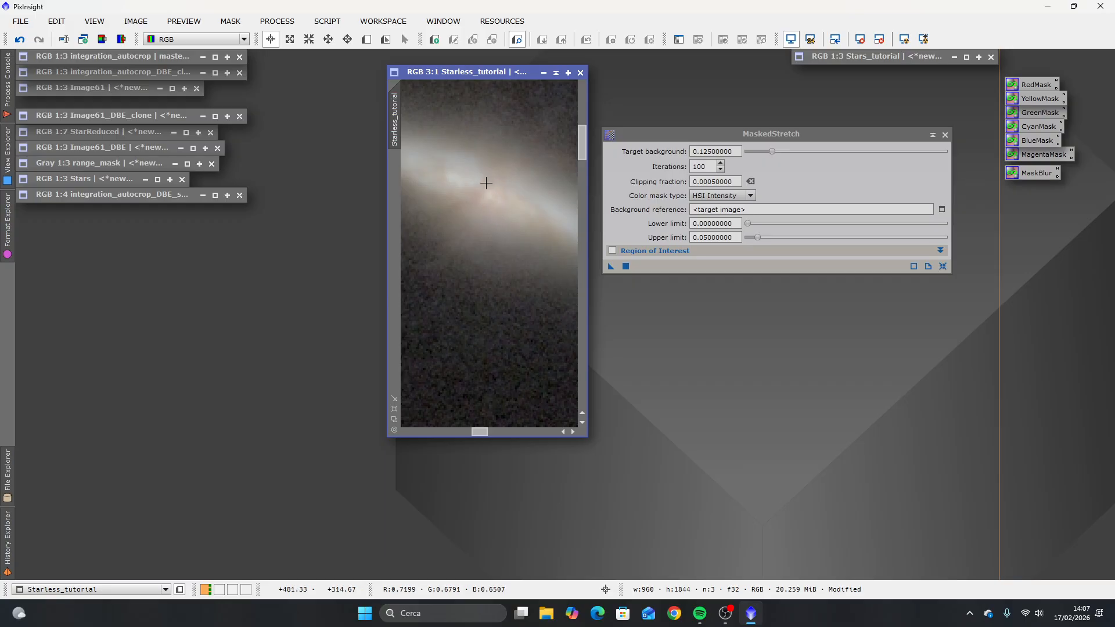
scroll(494, 222, "down", 4)
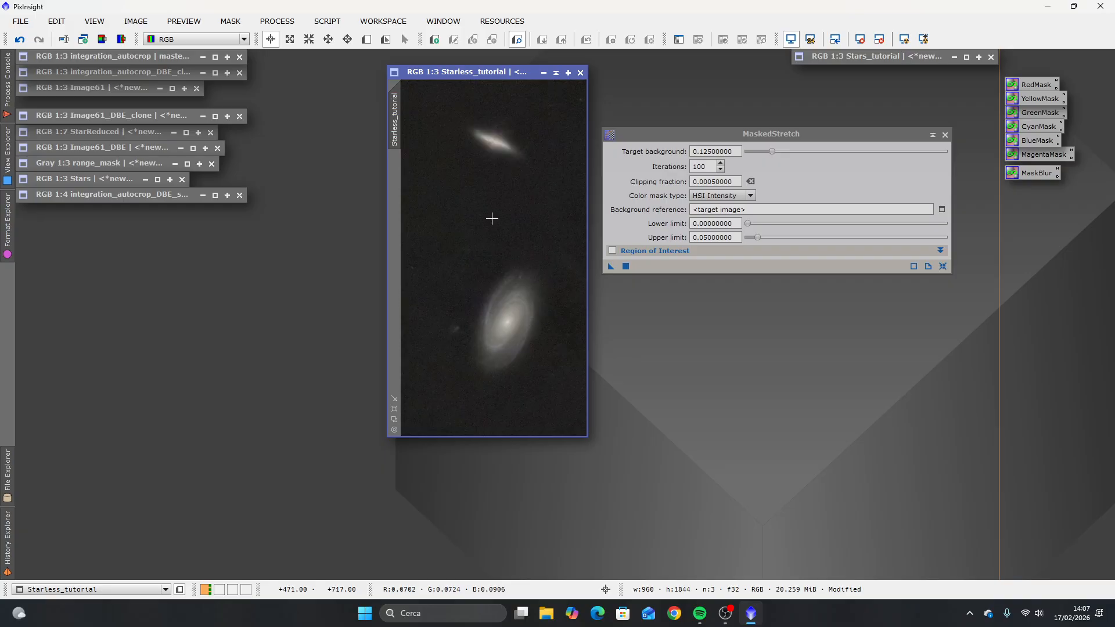
left_click(945, 135)
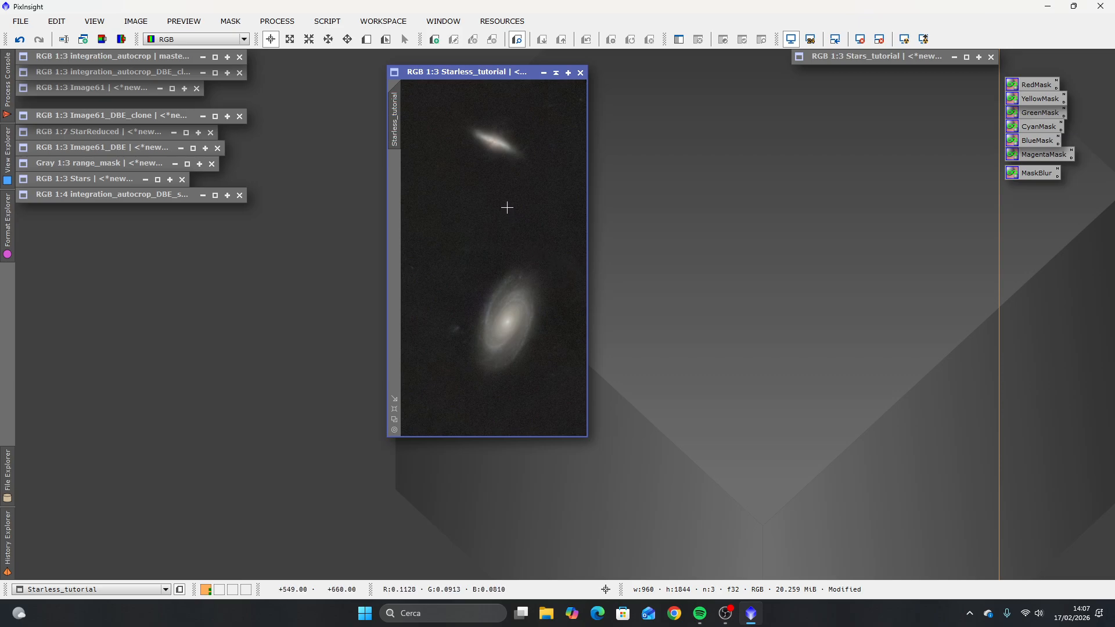
Step: Open GeneralizedHyperbolicStretch beside the starless image and start its real-time preview on Starless_tutorial
left_click(277, 21)
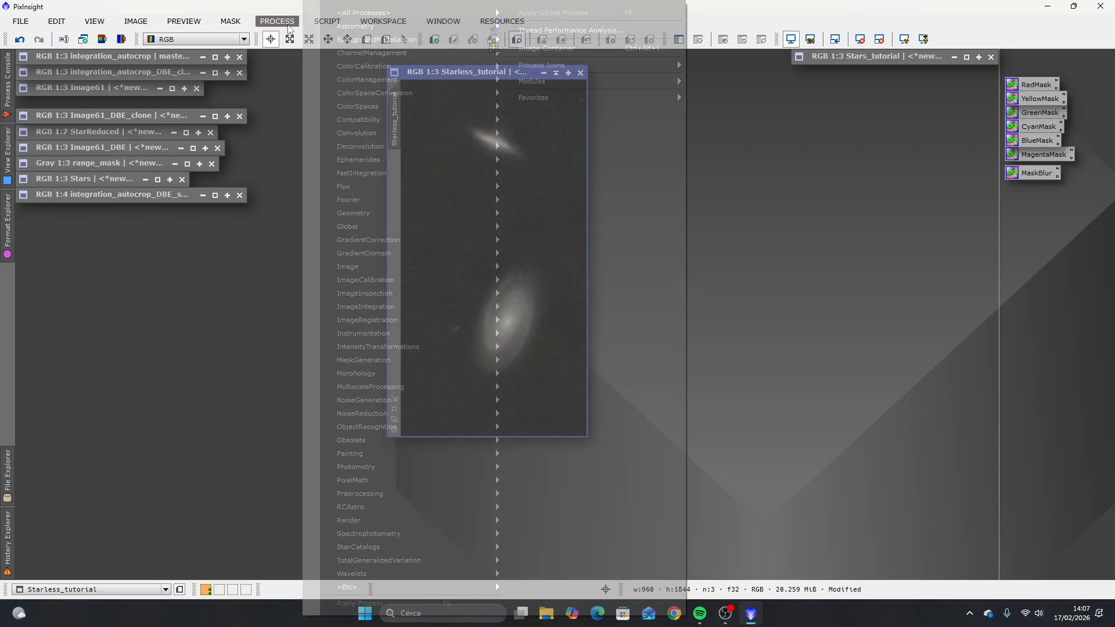
mouse_move(397, 13)
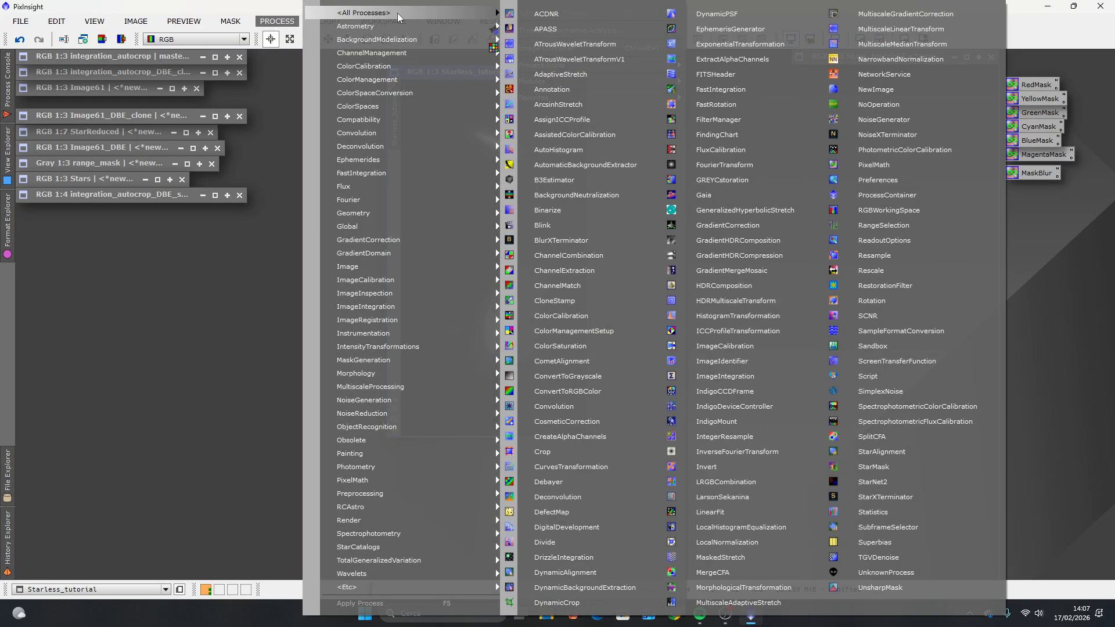
left_click(758, 210)
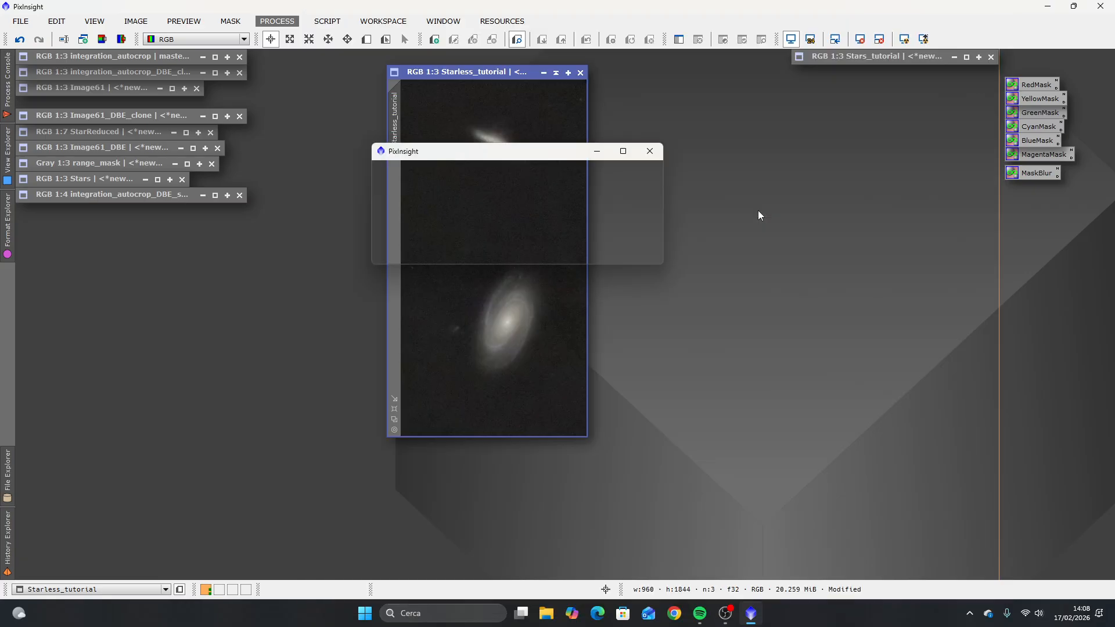
left_click_drag(663, 59, 726, 63)
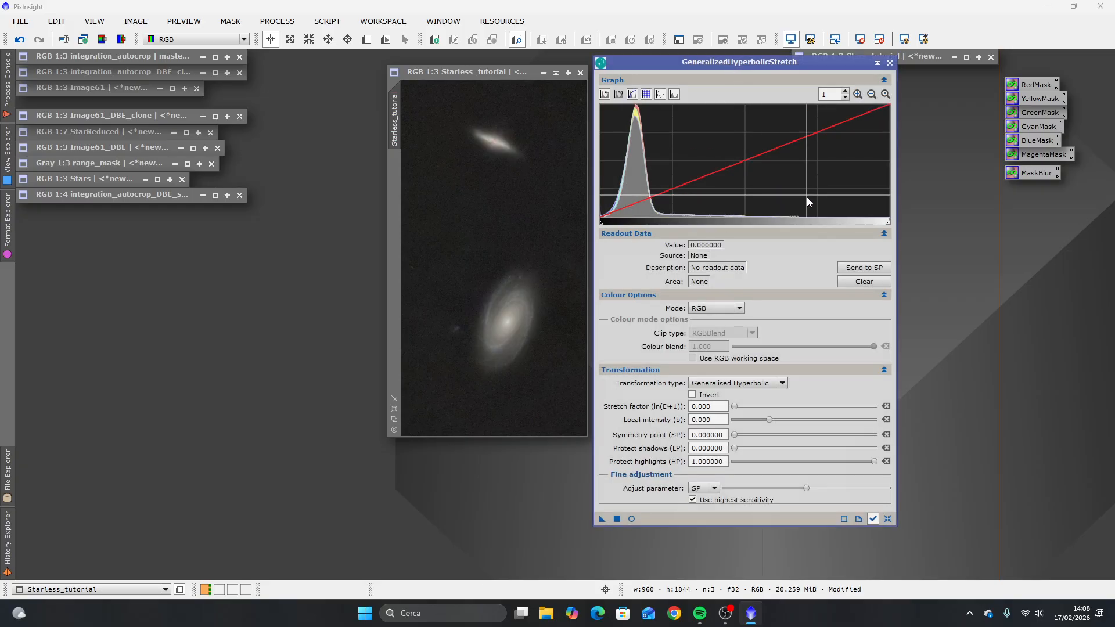
mouse_move(707, 179)
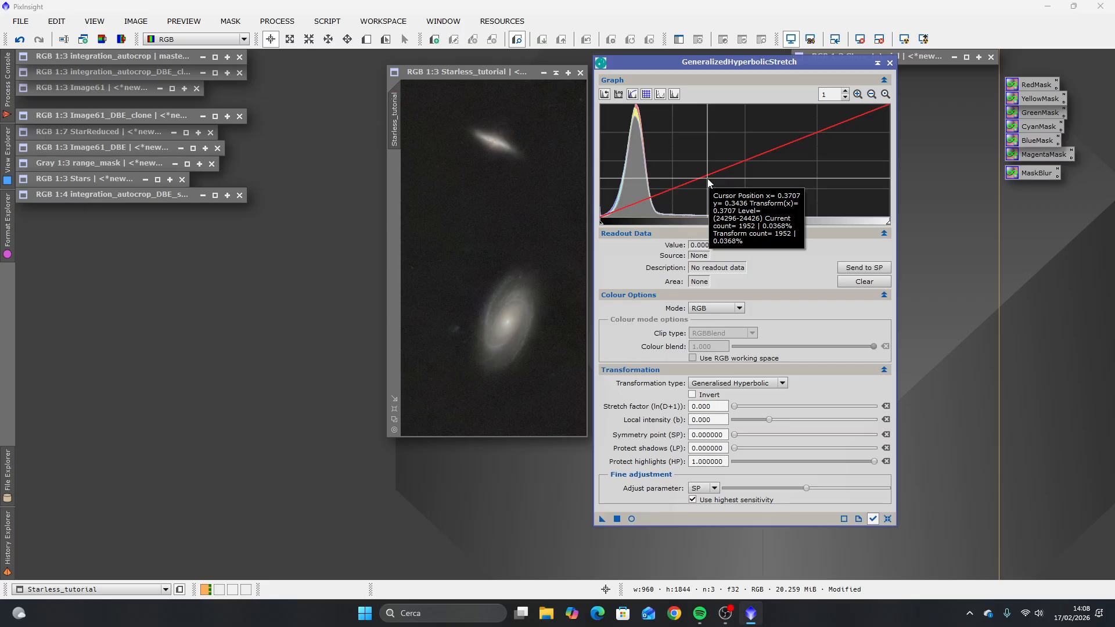
left_click(632, 519)
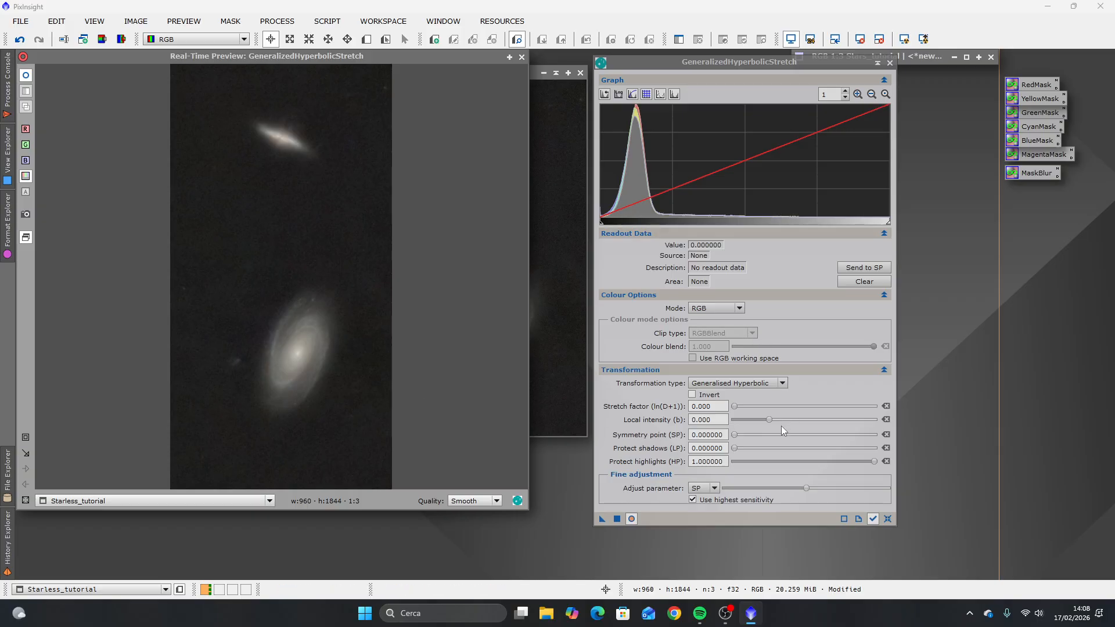
Step: Pick the histogram level 0.108216 near the main peak and use it as the symmetry point of the stretch
left_click_drag(734, 434, 749, 442)
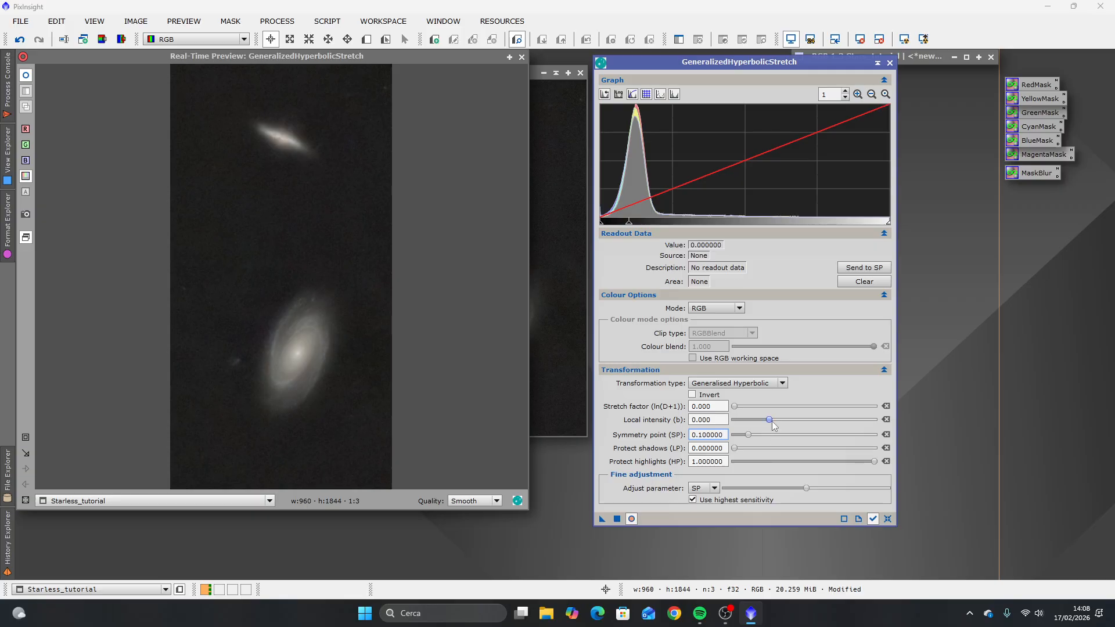
left_click_drag(749, 438, 751, 439)
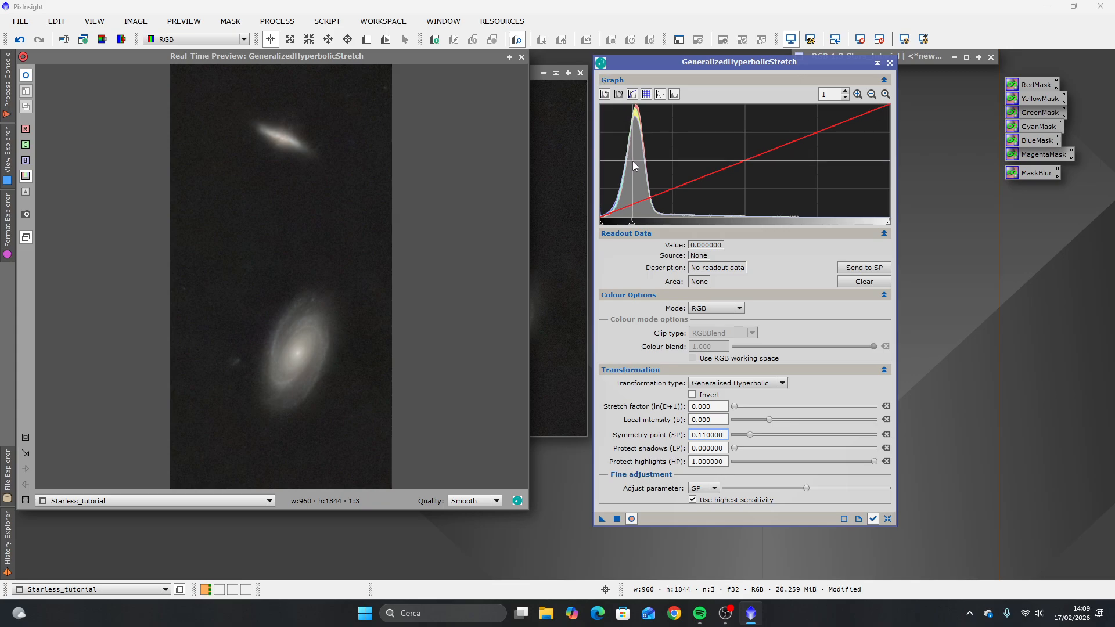
left_click(632, 210)
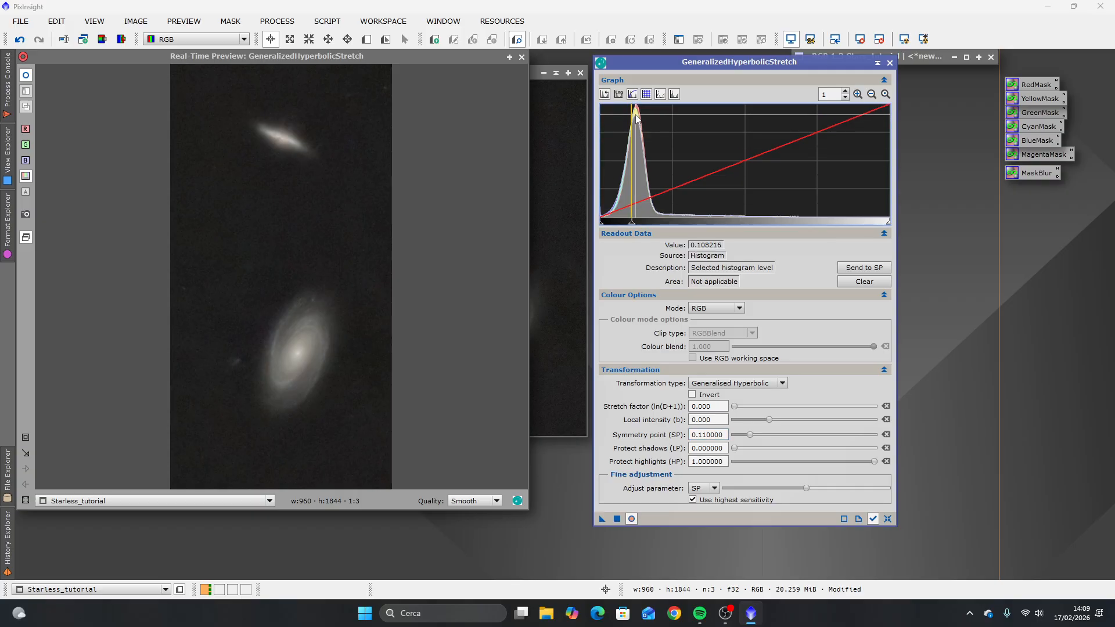
mouse_move(636, 119)
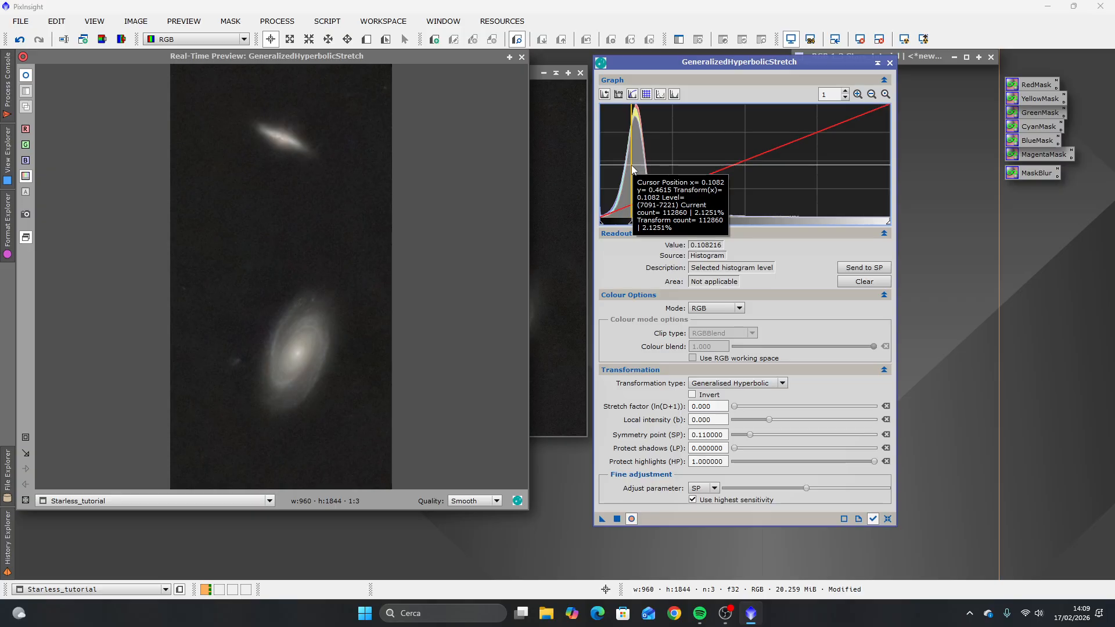
left_click(875, 270)
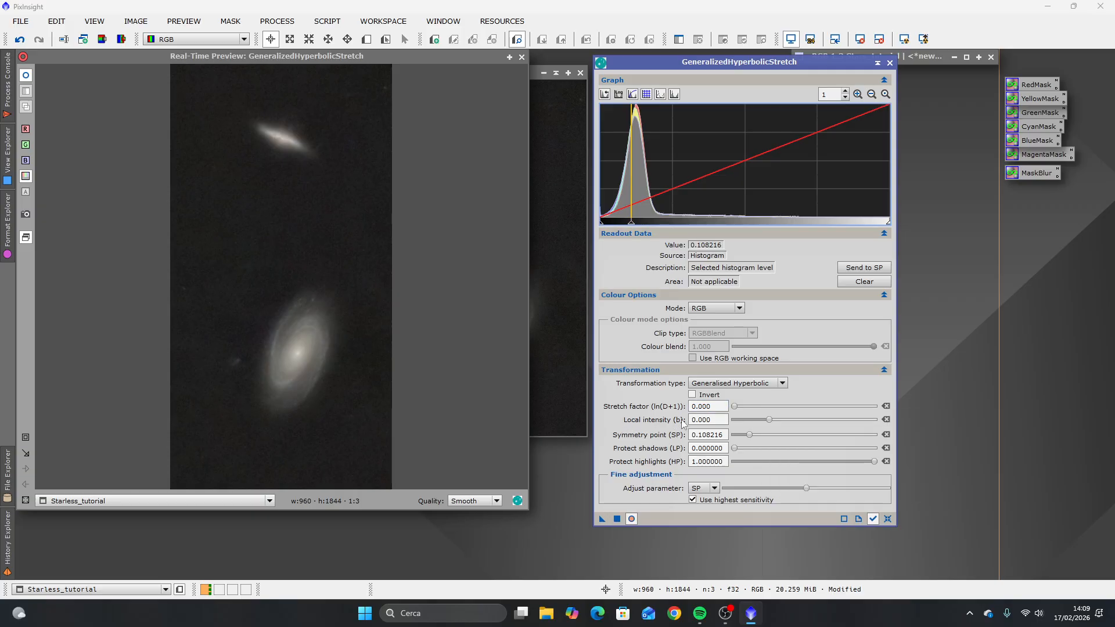
Step: Set the stretch factor to 0.580 and compare the starless image with and without the stretch in the real-time preview
left_click(735, 408)
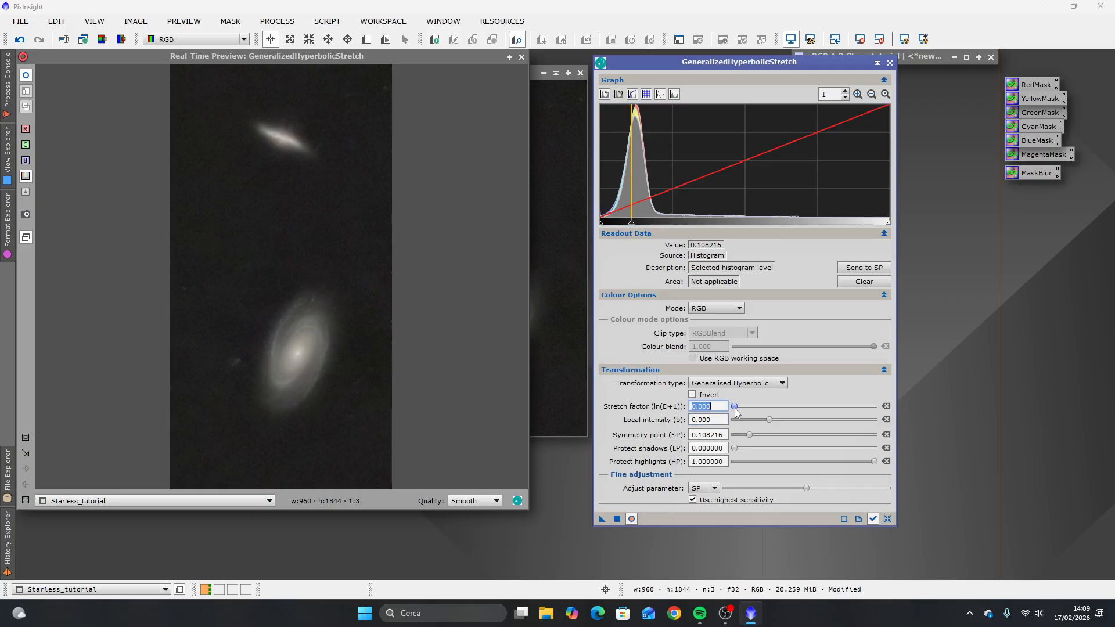
left_click_drag(735, 409, 738, 410)
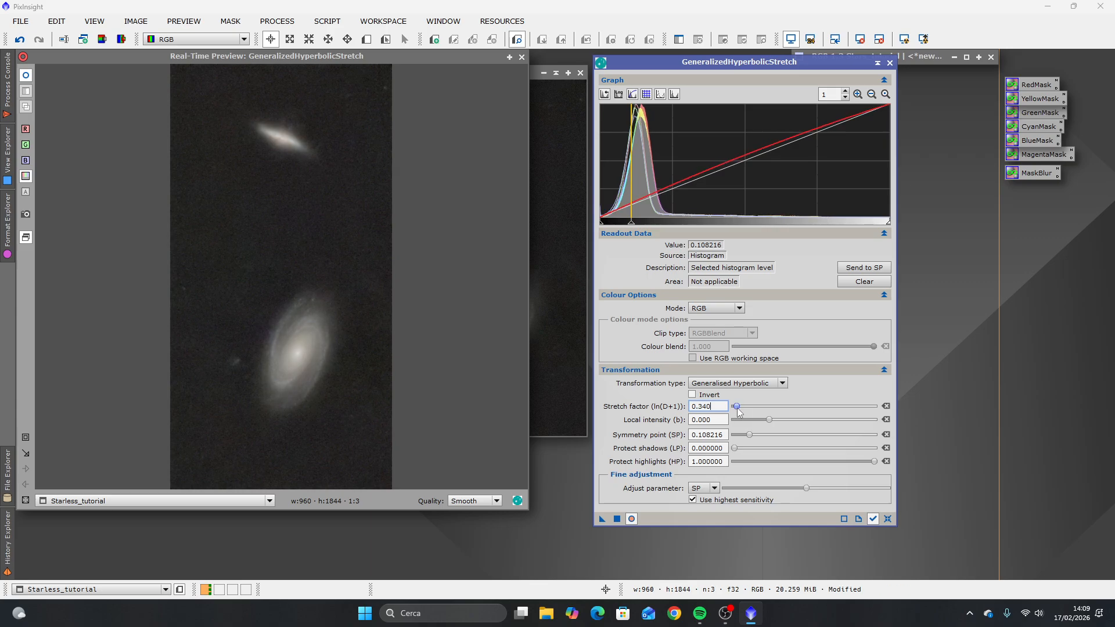
left_click_drag(739, 411, 745, 414)
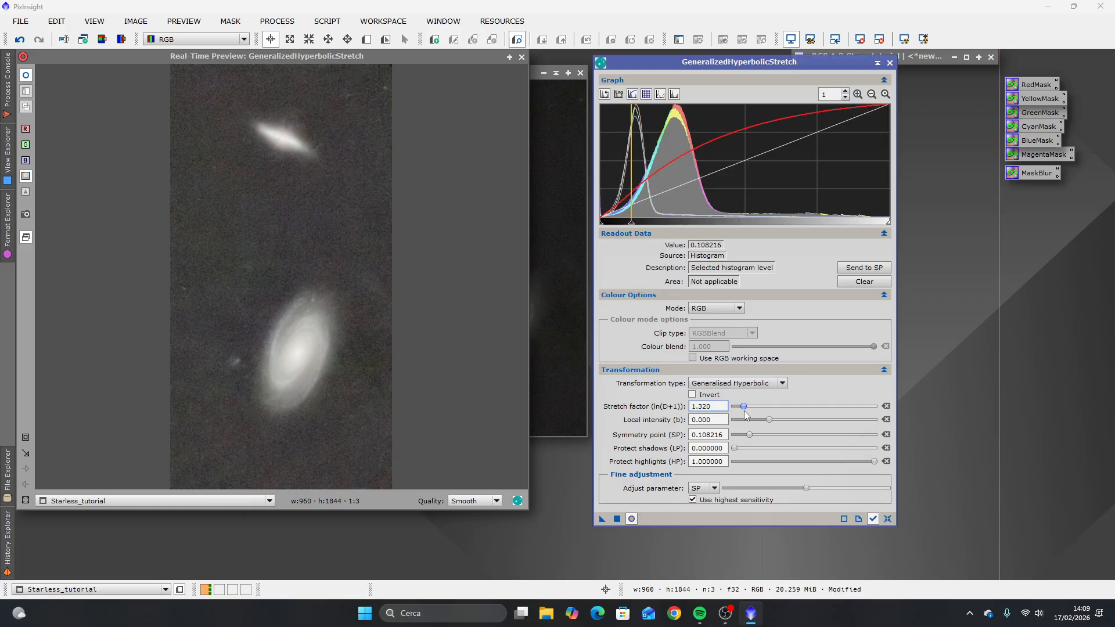
left_click_drag(746, 413, 746, 414)
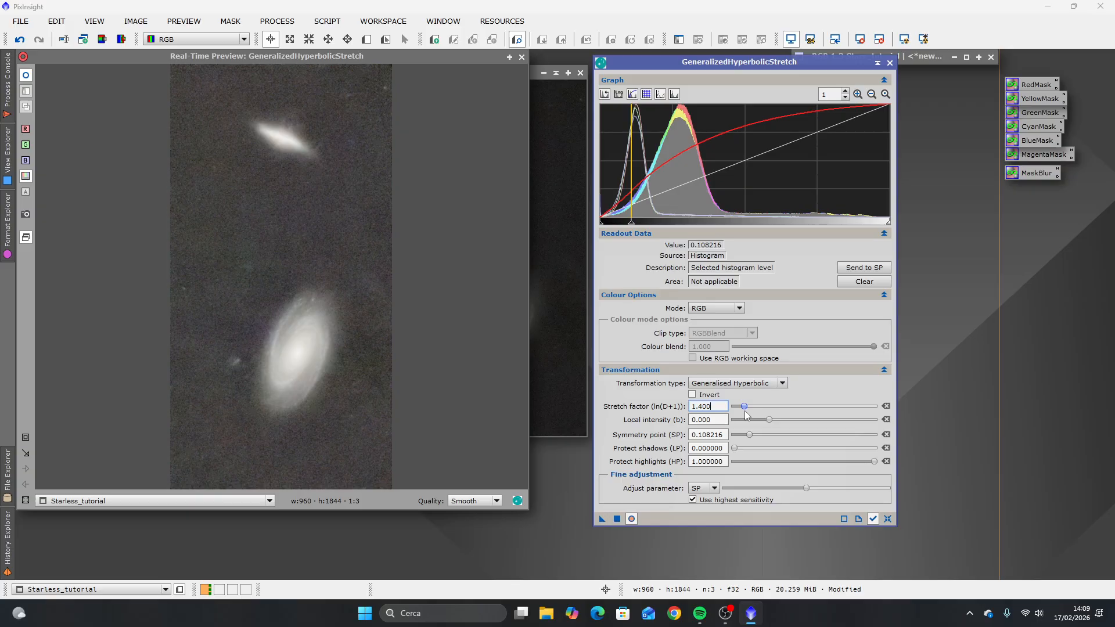
left_click_drag(748, 414, 741, 413)
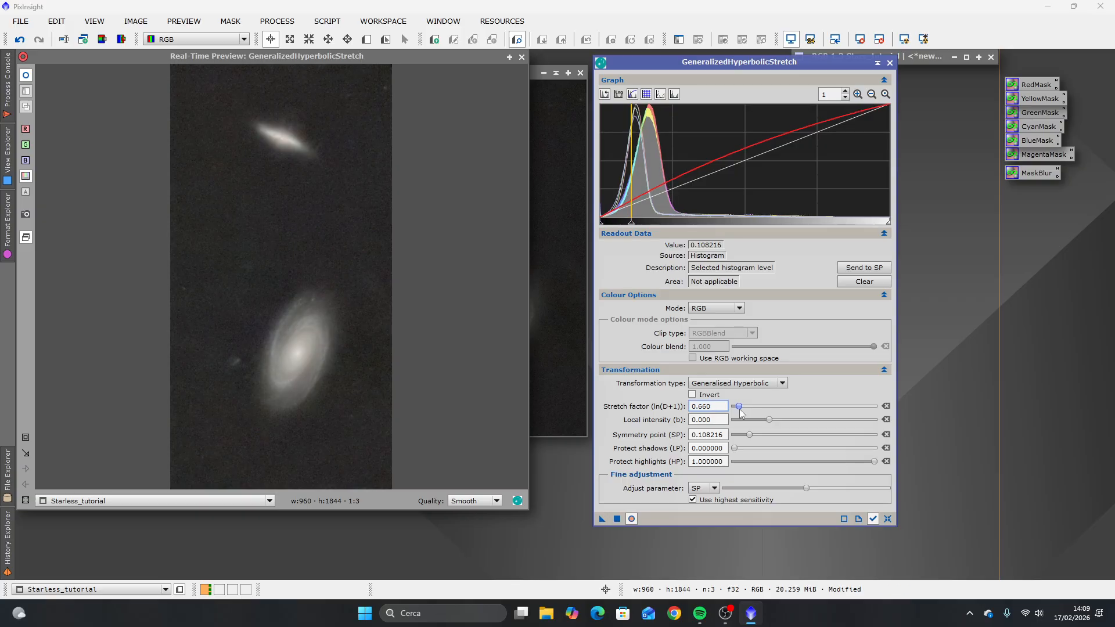
left_click_drag(741, 413, 740, 411)
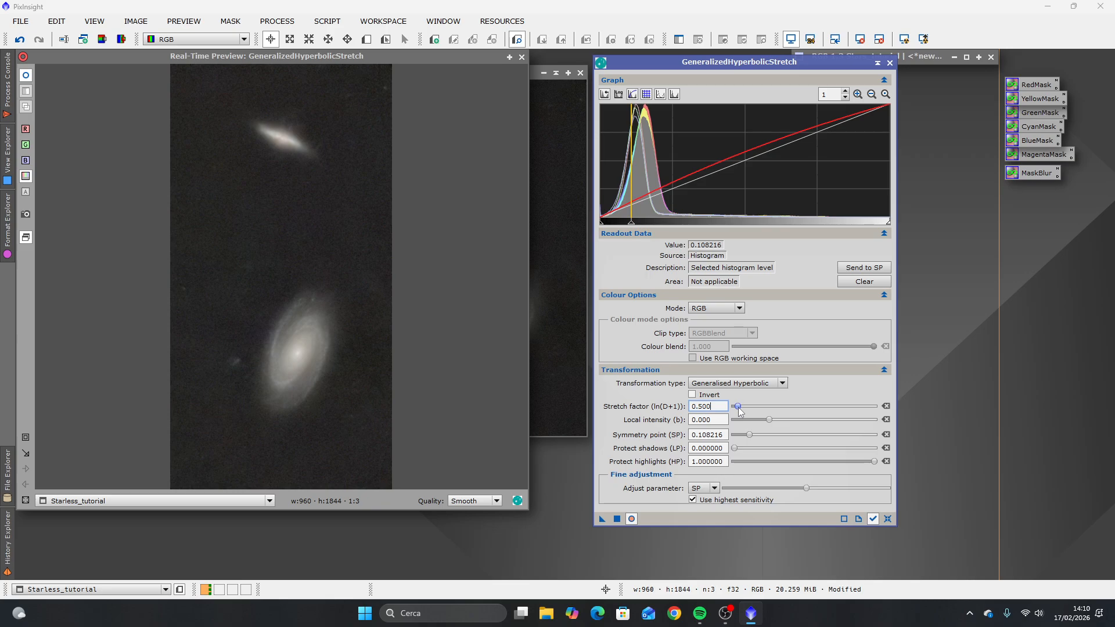
left_click_drag(738, 408, 739, 409)
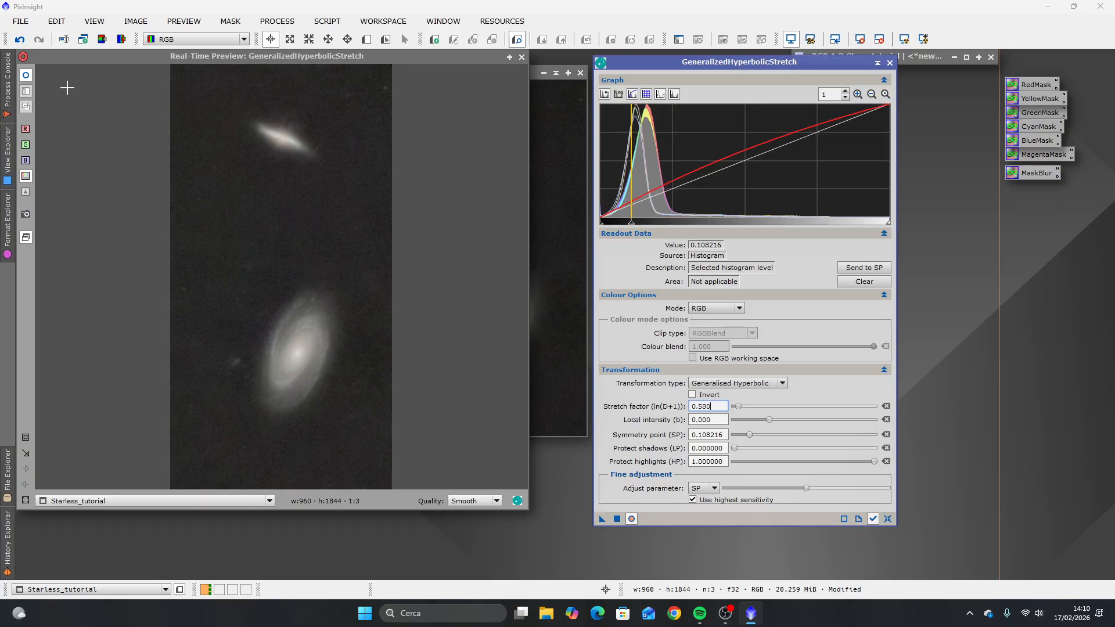
left_click(26, 77)
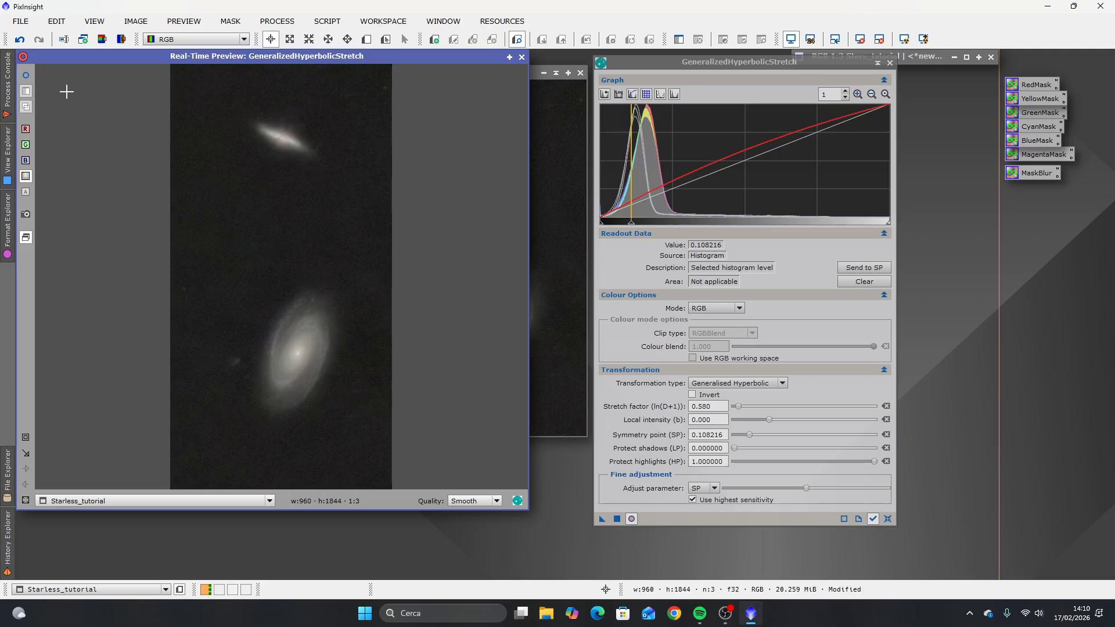
left_click(27, 77)
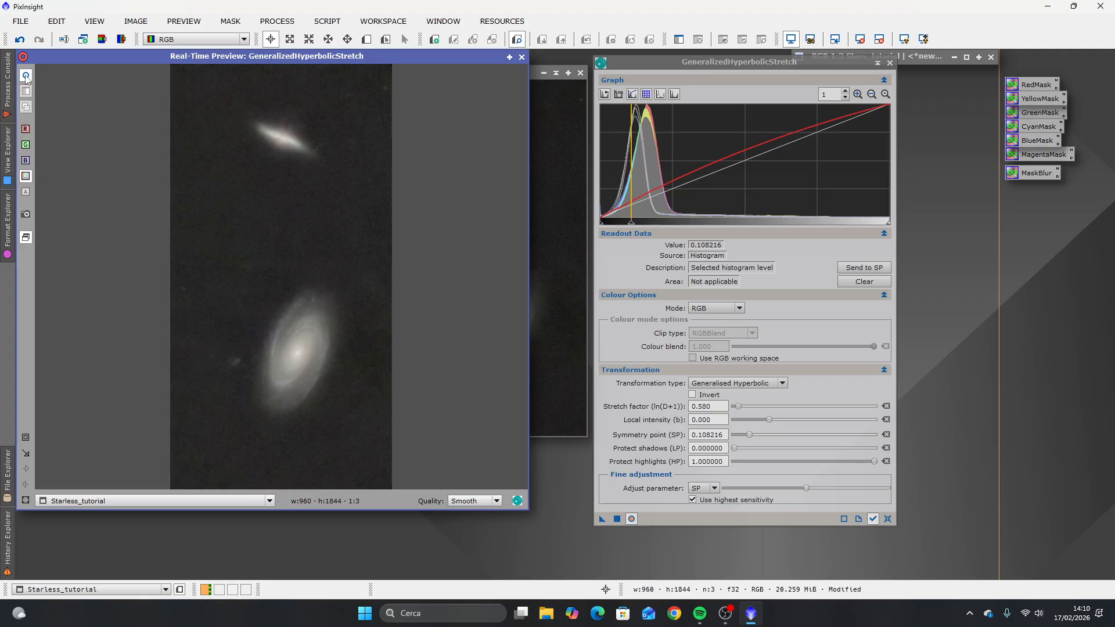
left_click(26, 77)
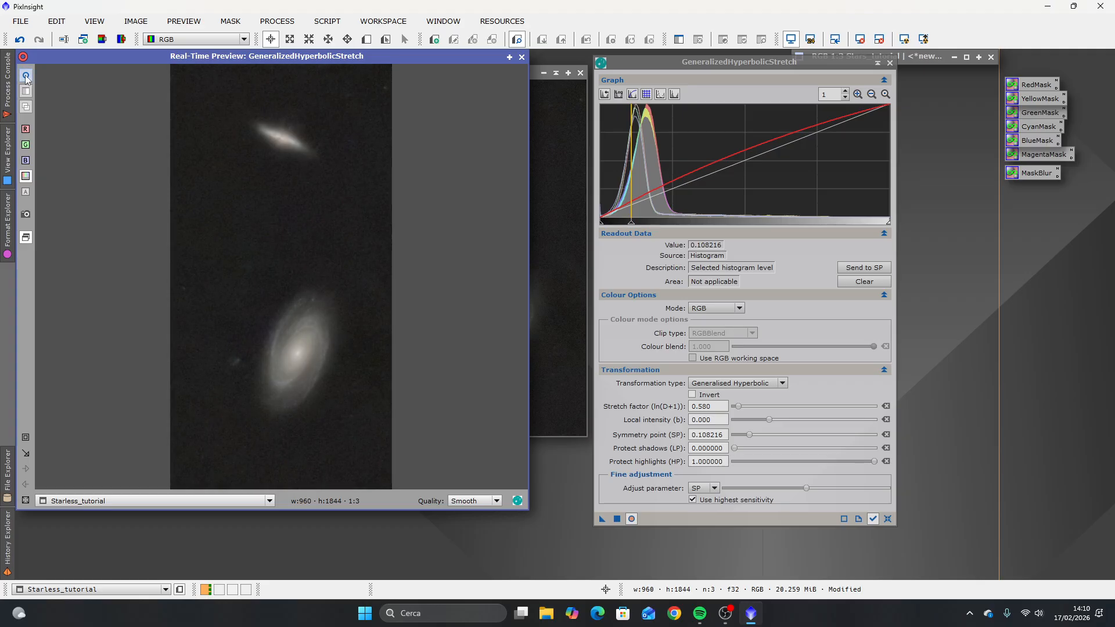
left_click(27, 78)
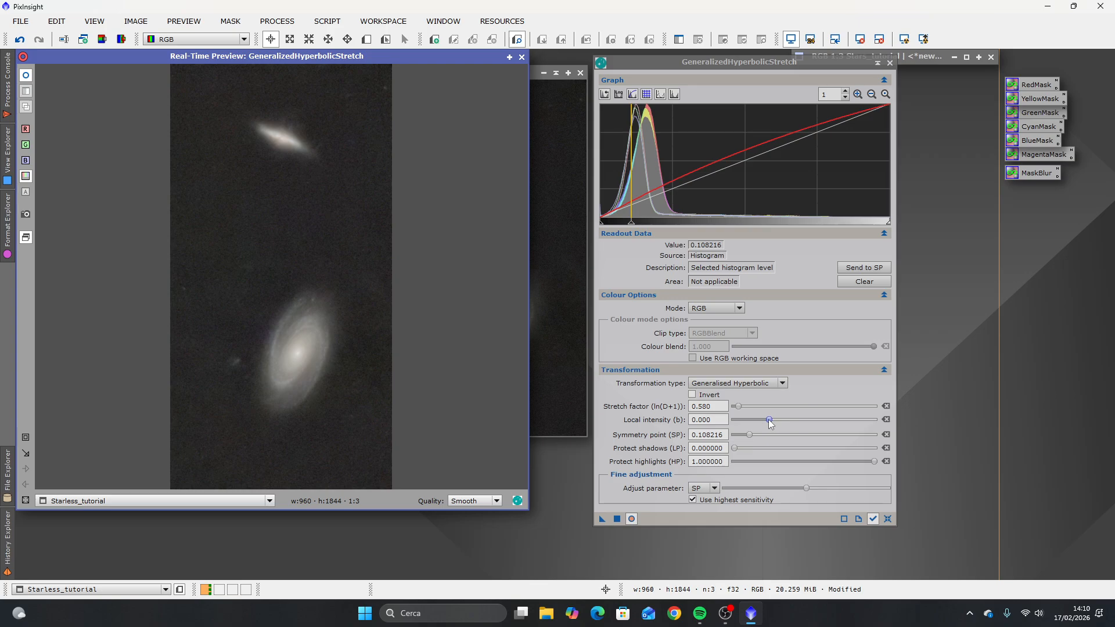
Step: Set the local intensity to -5.000 and compare the whole starless image with and without the stretch in the real-time preview
mouse_move(770, 420)
left_mouse_down()
mouse_move(734, 422)
mouse_move(831, 430)
mouse_move(784, 427)
left_mouse_up()
left_click_drag(777, 422, 769, 422)
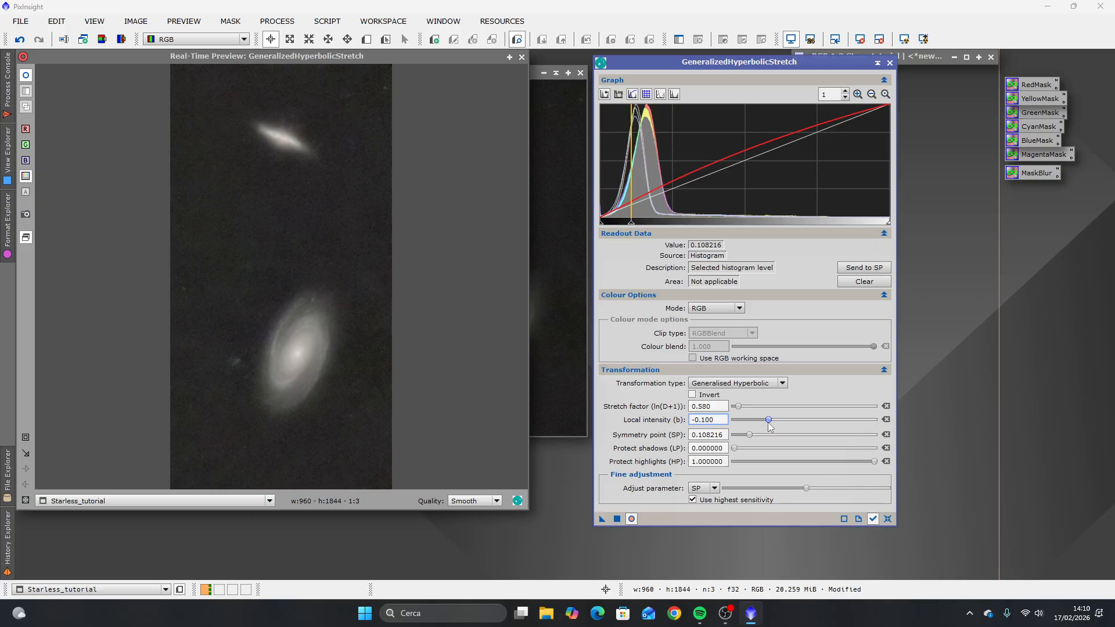
left_click_drag(769, 427, 730, 432)
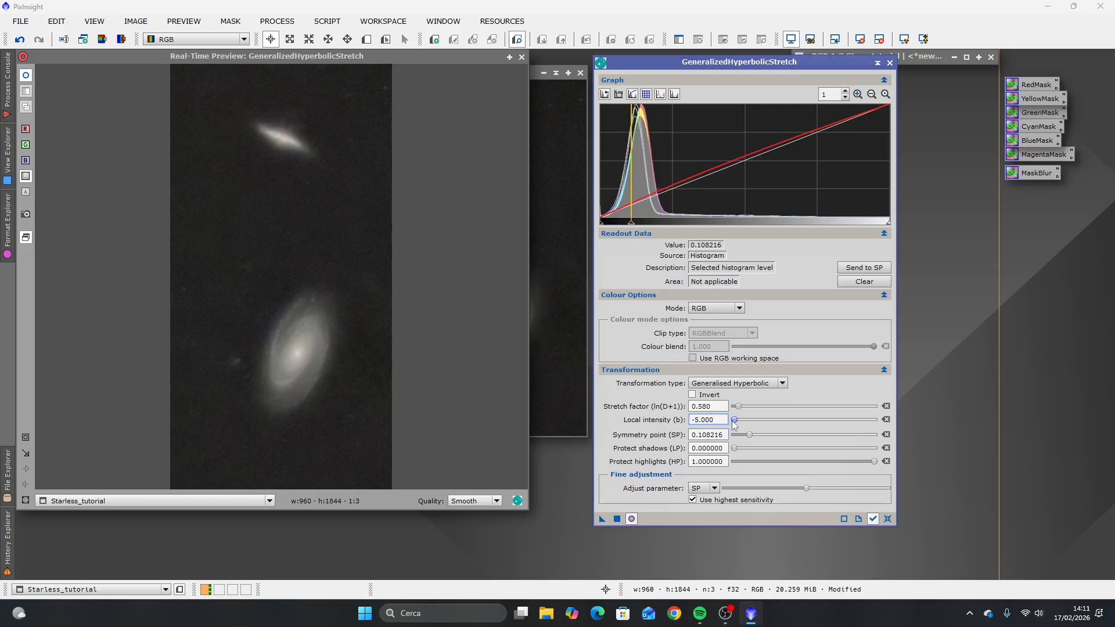
left_click_drag(735, 421, 721, 422)
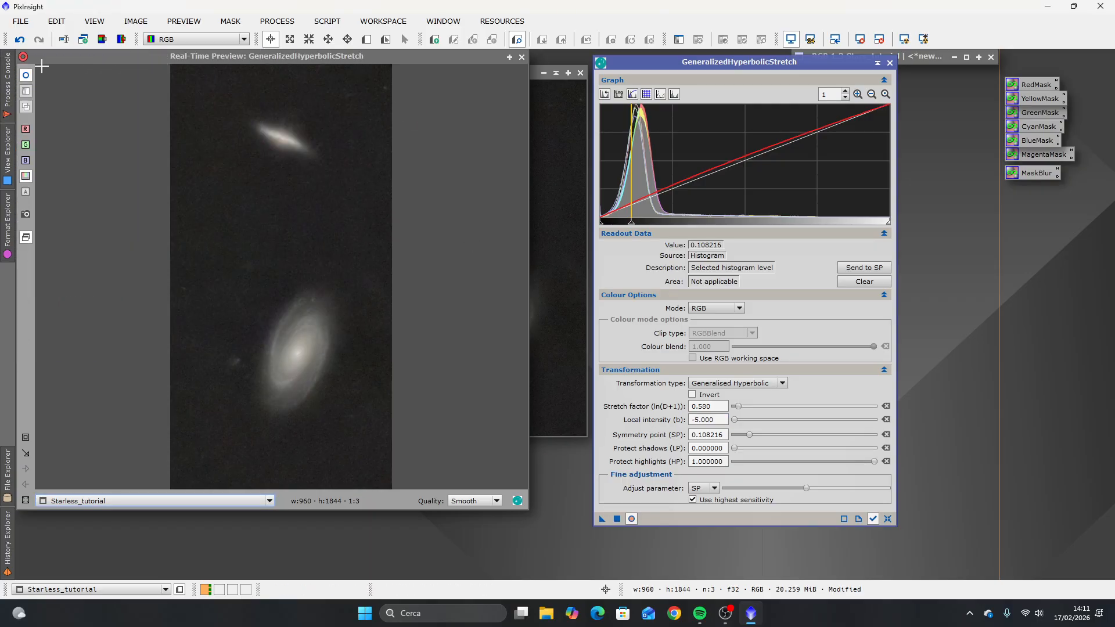
left_click(25, 76)
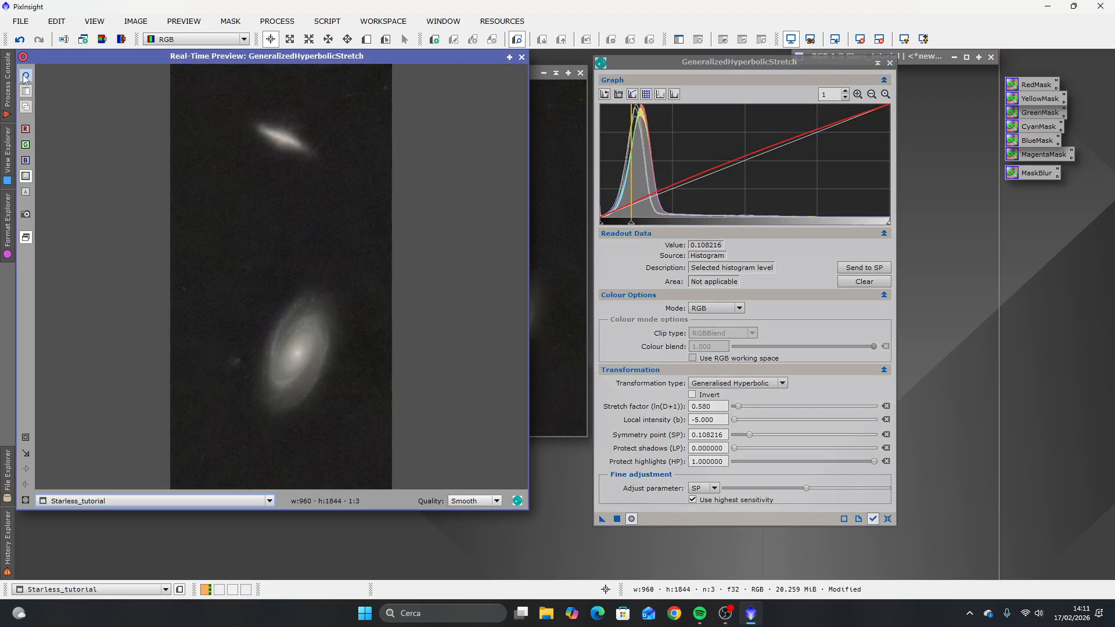
left_click(25, 76)
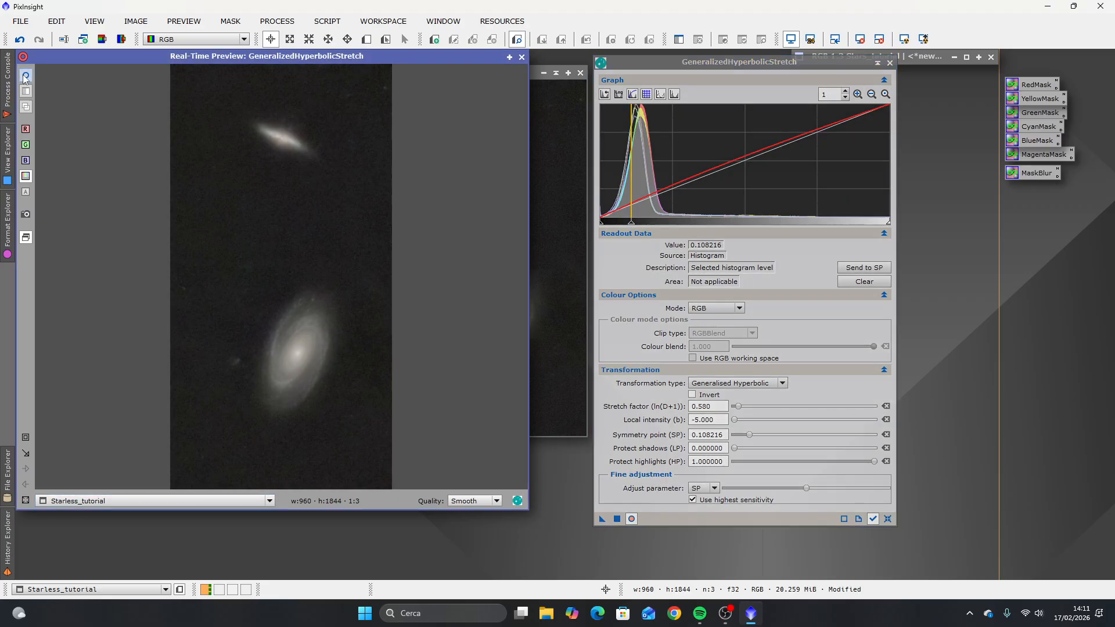
left_click(25, 76)
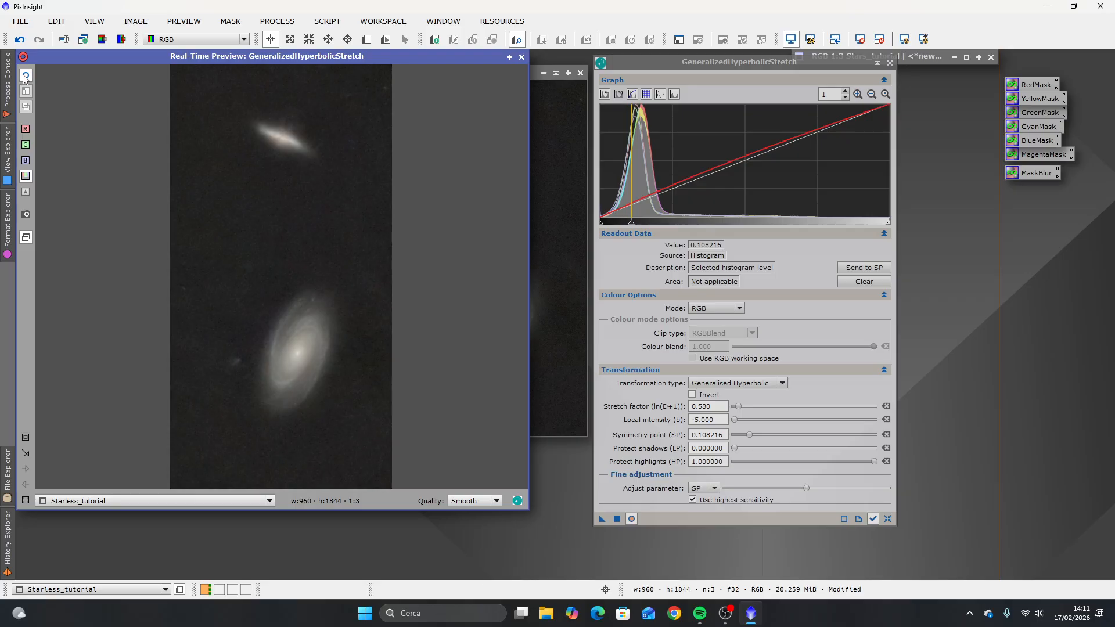
left_click(25, 76)
left_click(25, 76)
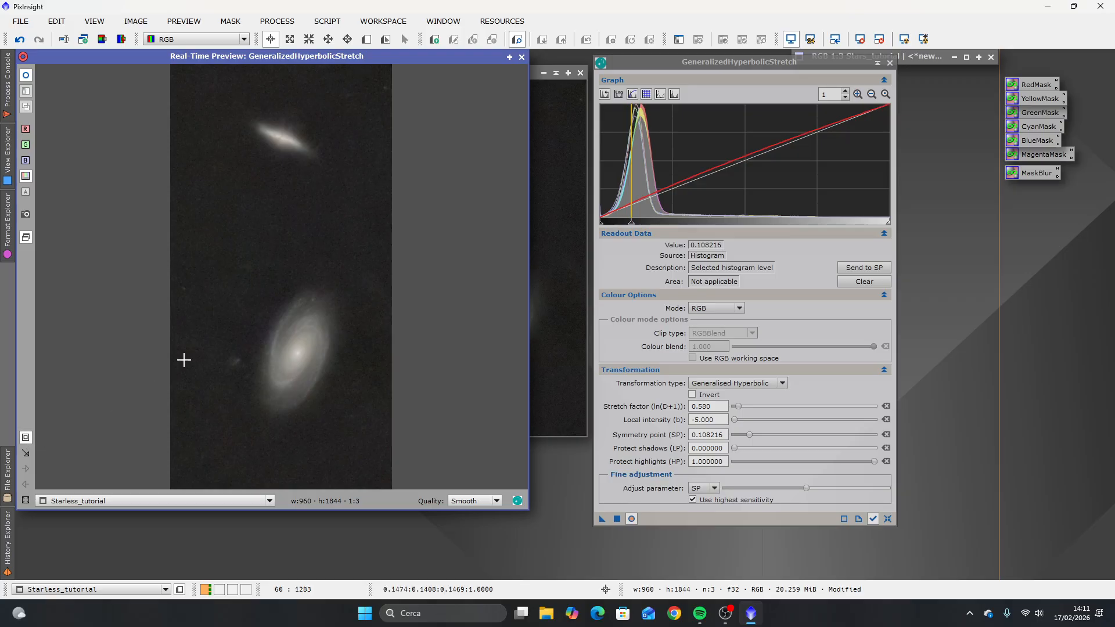
Step: Examine the upper, edge-on galaxy up close in the real-time preview, comparing it with and without the stretch
left_click_drag(233, 104, 329, 173)
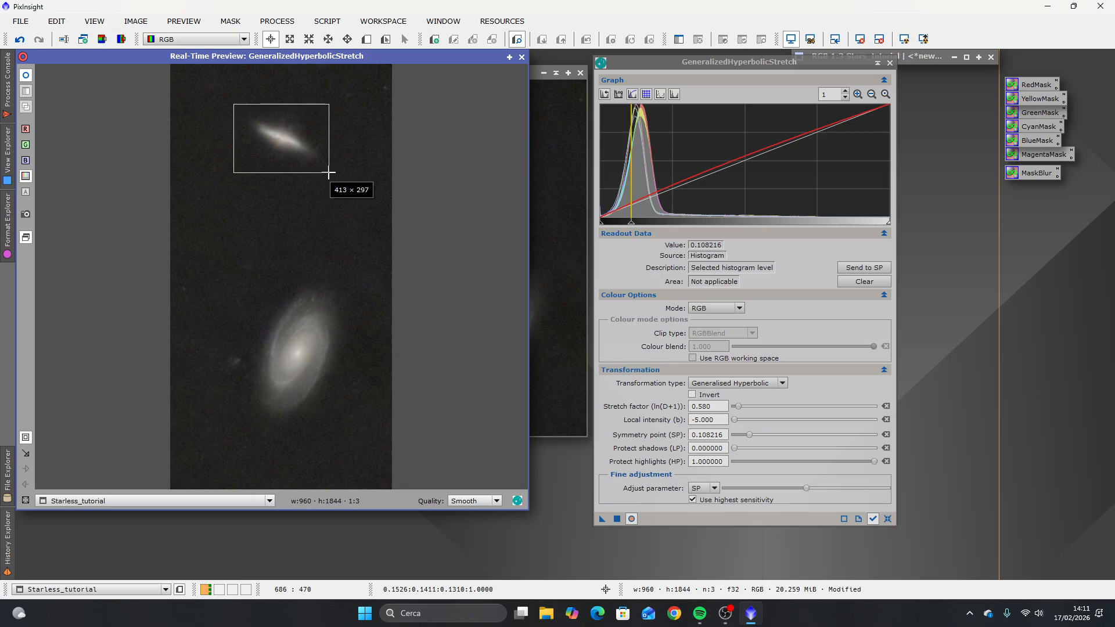
left_click_drag(329, 173, 328, 173)
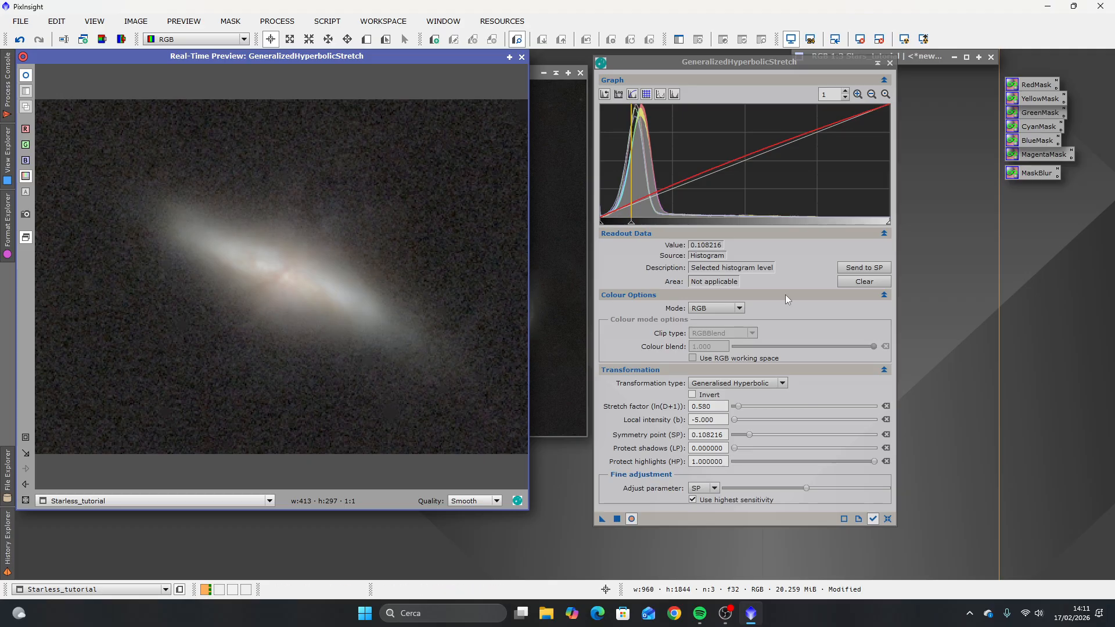
left_click(25, 76)
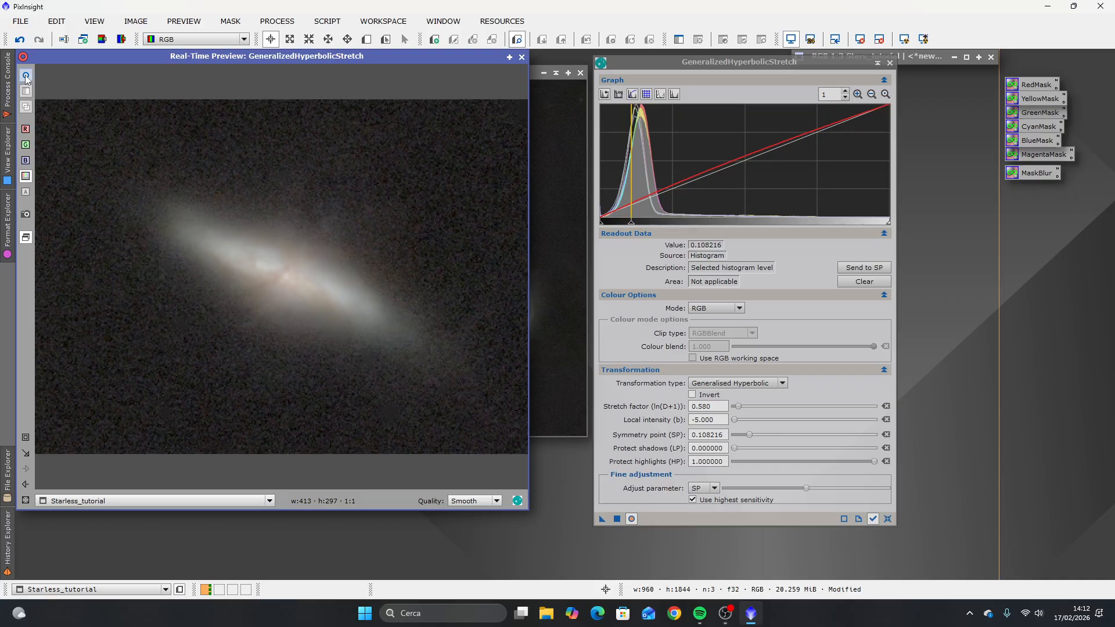
left_click(25, 76)
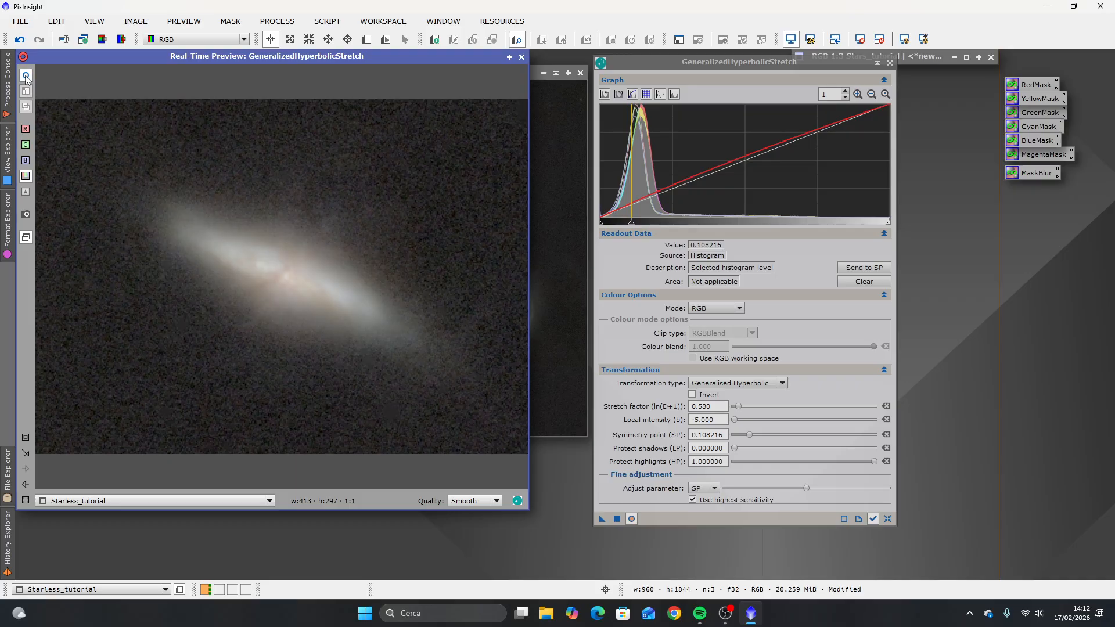
left_click(25, 77)
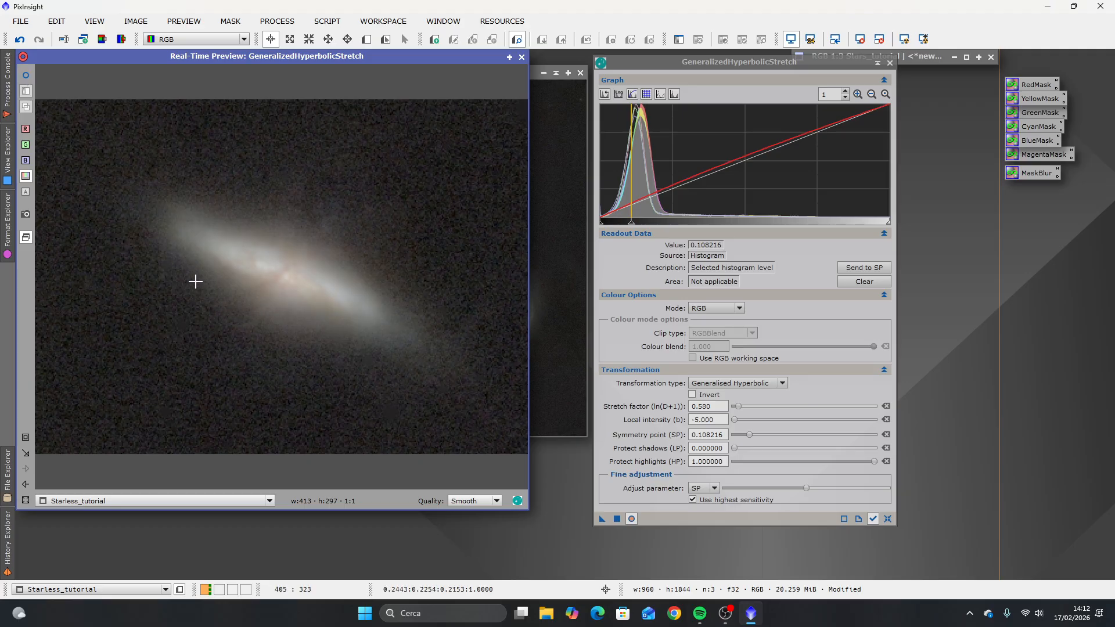
left_click(26, 77)
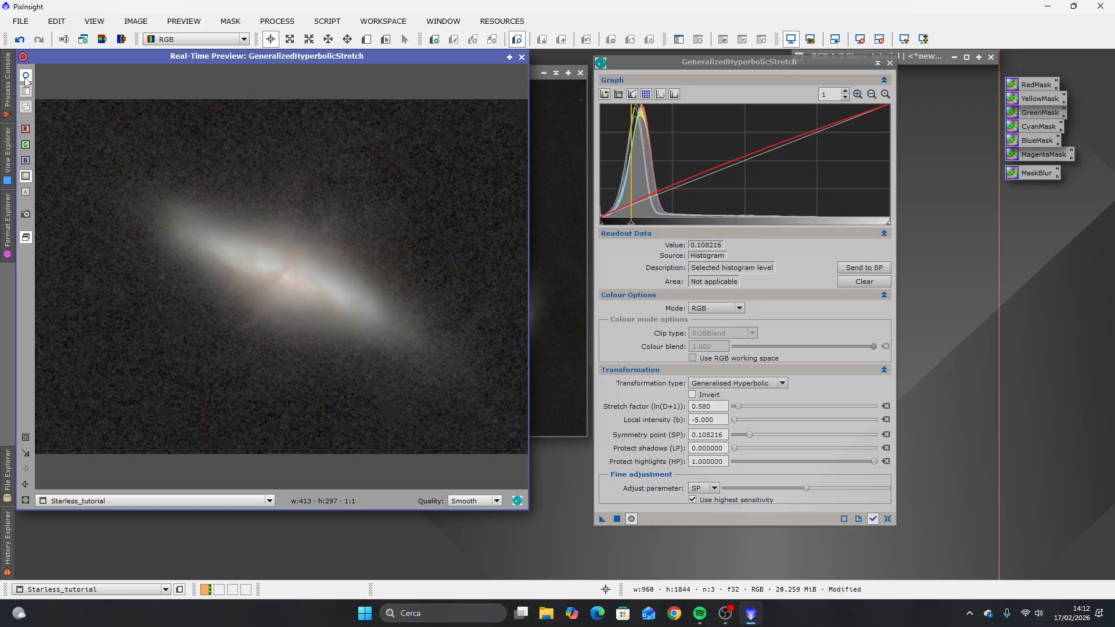
left_click(26, 76)
left_click(25, 76)
Step: Close the real-time preview, apply GeneralizedHyperbolicStretch to Starless_tutorial and close the process
left_click(521, 57)
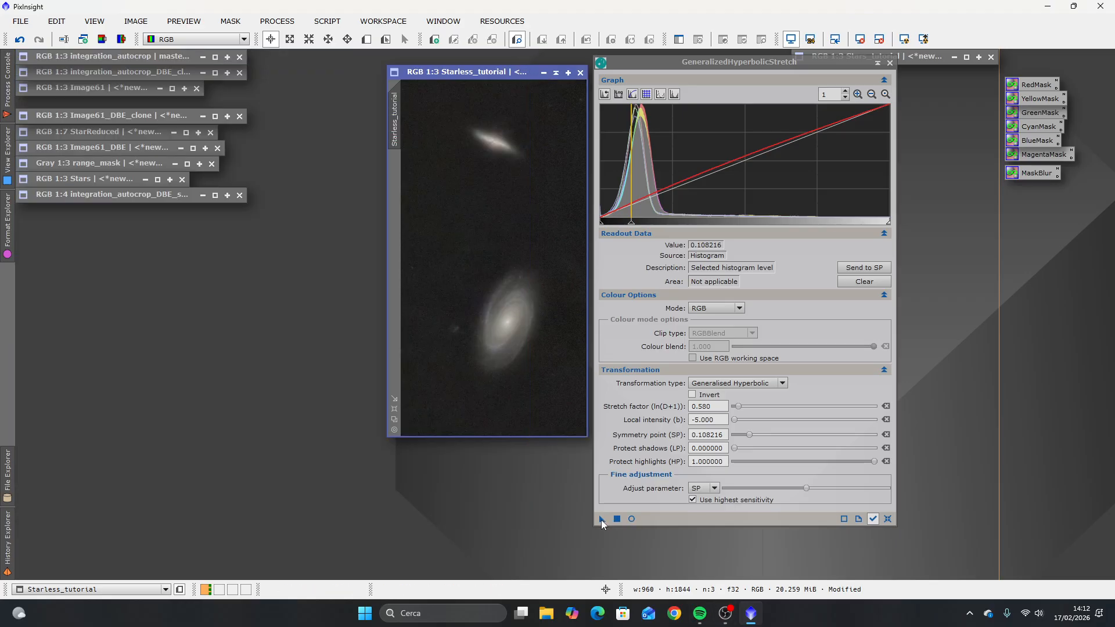
left_click_drag(602, 521, 487, 281)
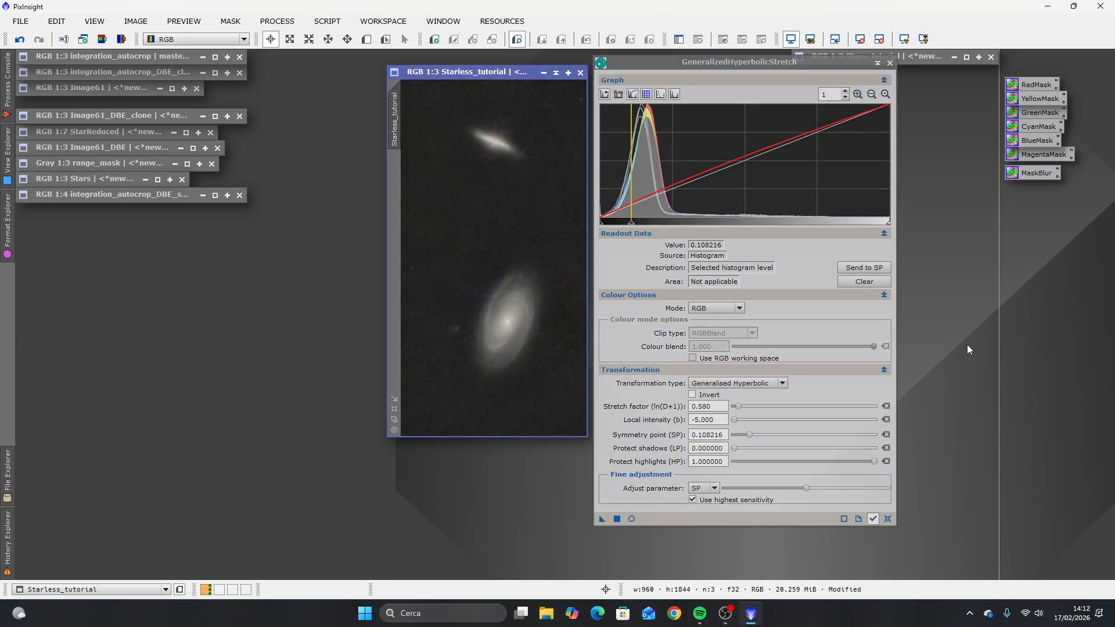
left_click(890, 62)
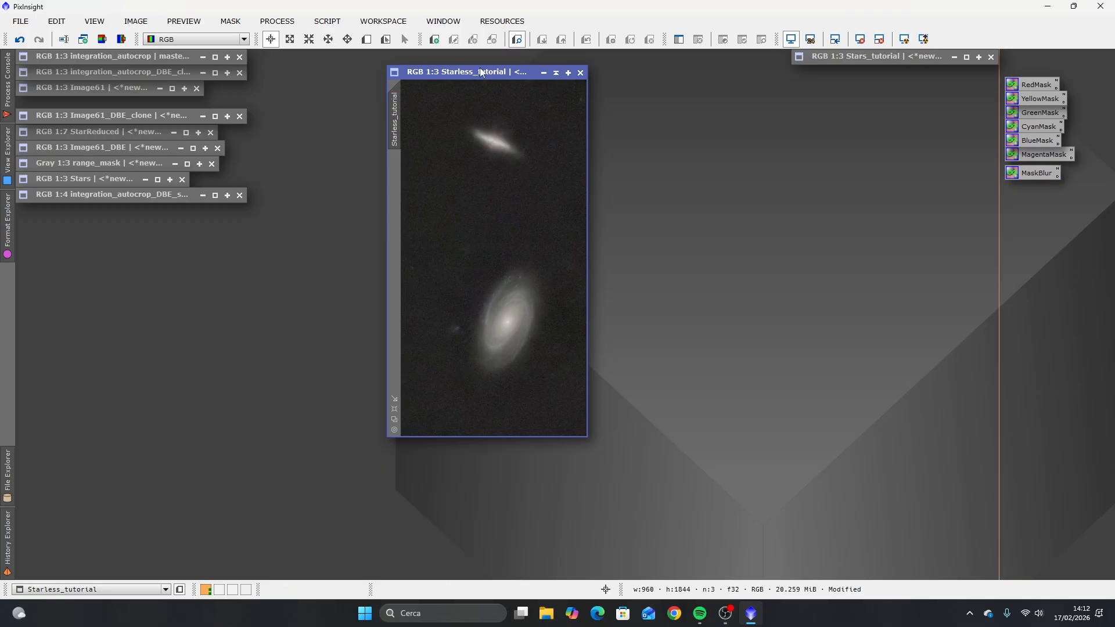
left_click_drag(479, 72, 464, 115)
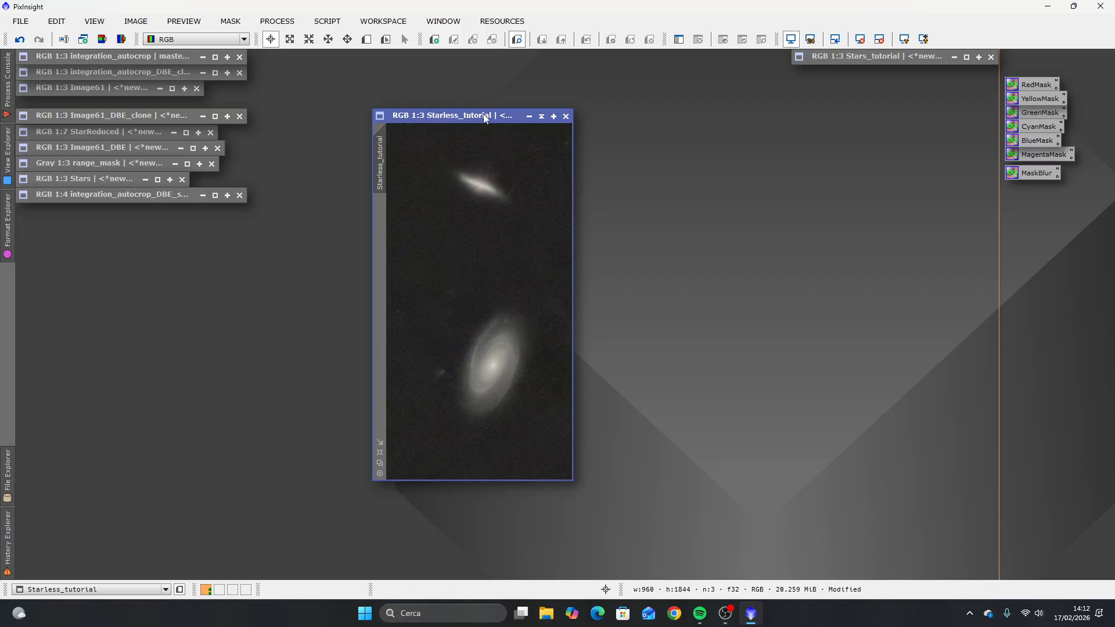